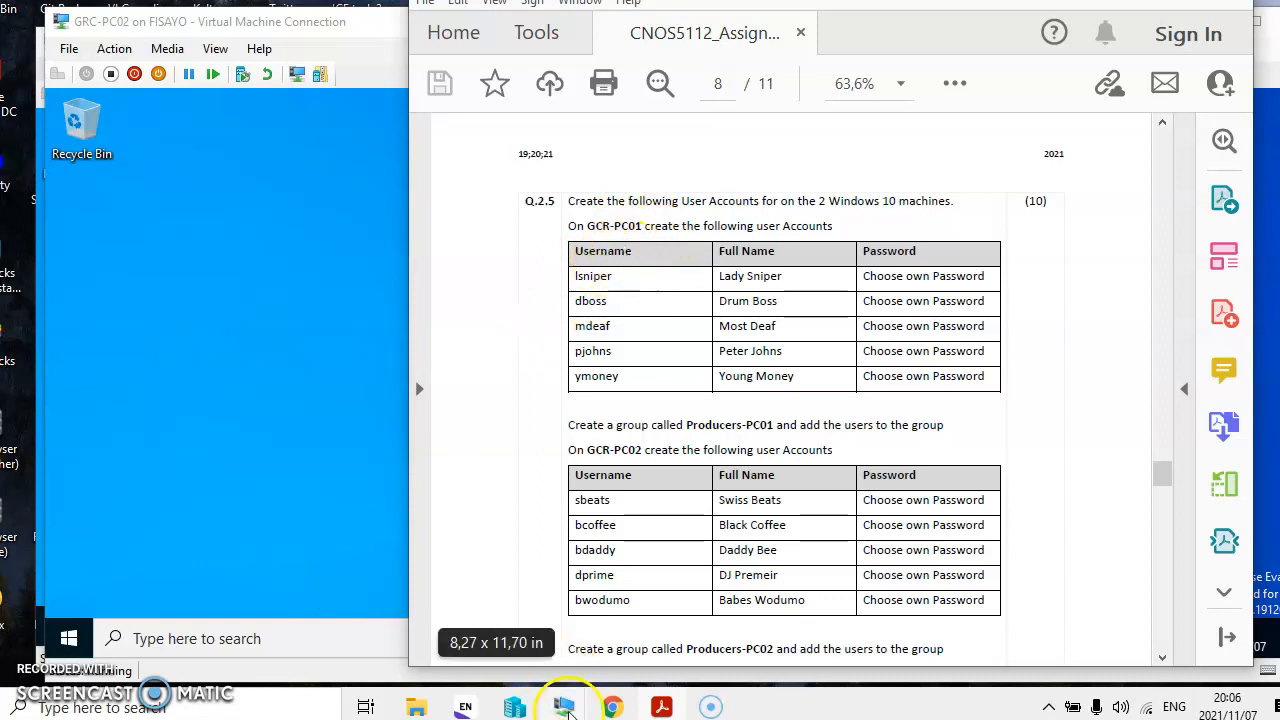
Bring the GRP-PC01 virtual machine forward and review the user account and password policy requirements in the assignment PDF.
{"action": "mouse_move", "coordinate": [562, 704]}
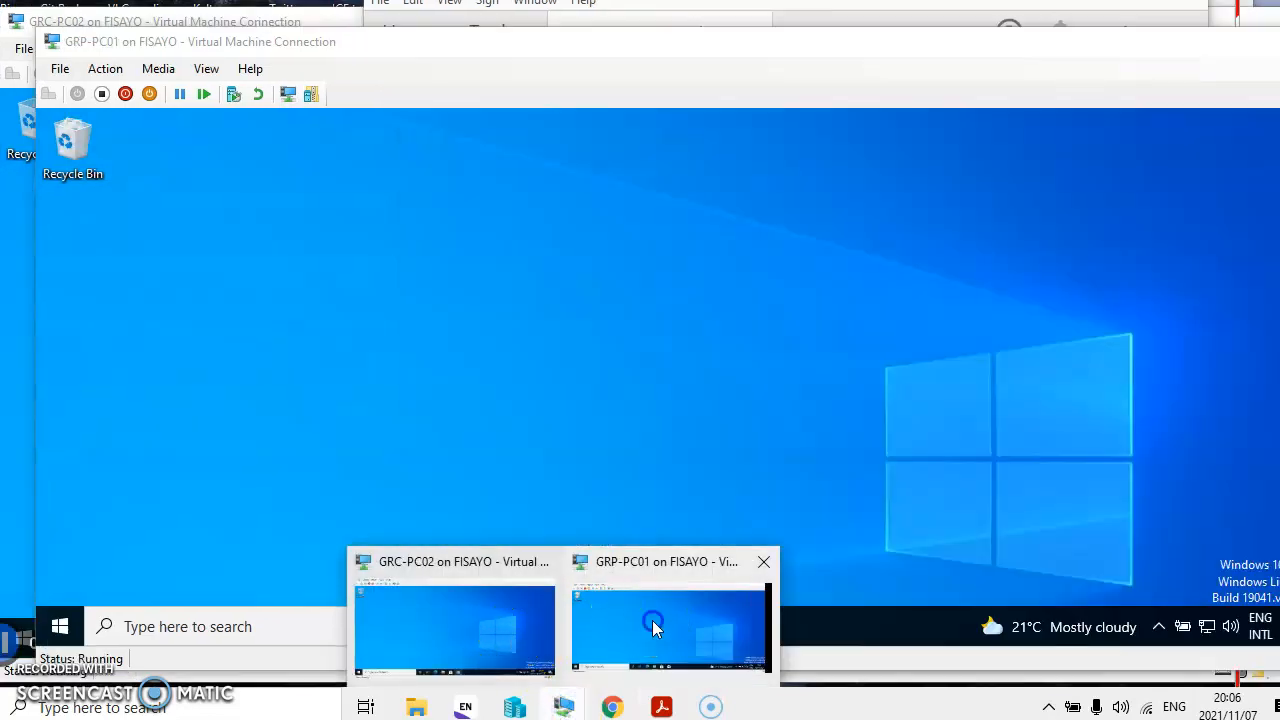
{"action": "left_click", "coordinate": [652, 620]}
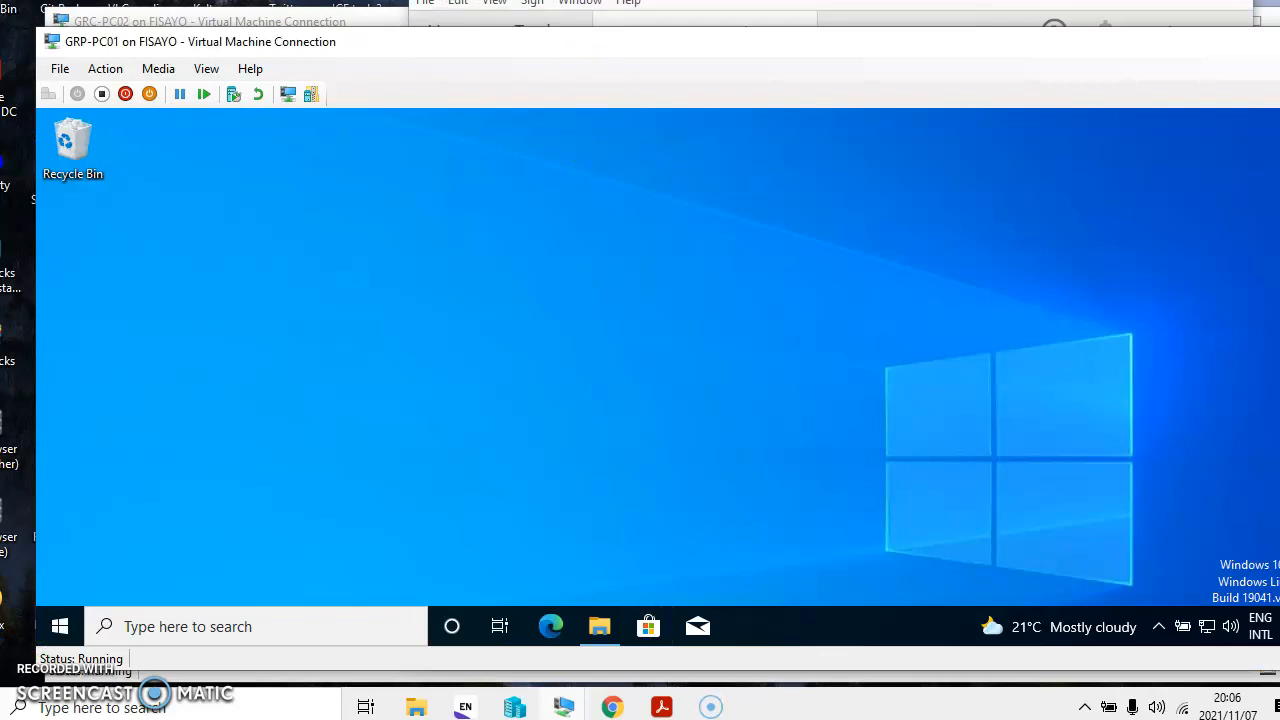
{"action": "key", "text": "alt+Tab"}
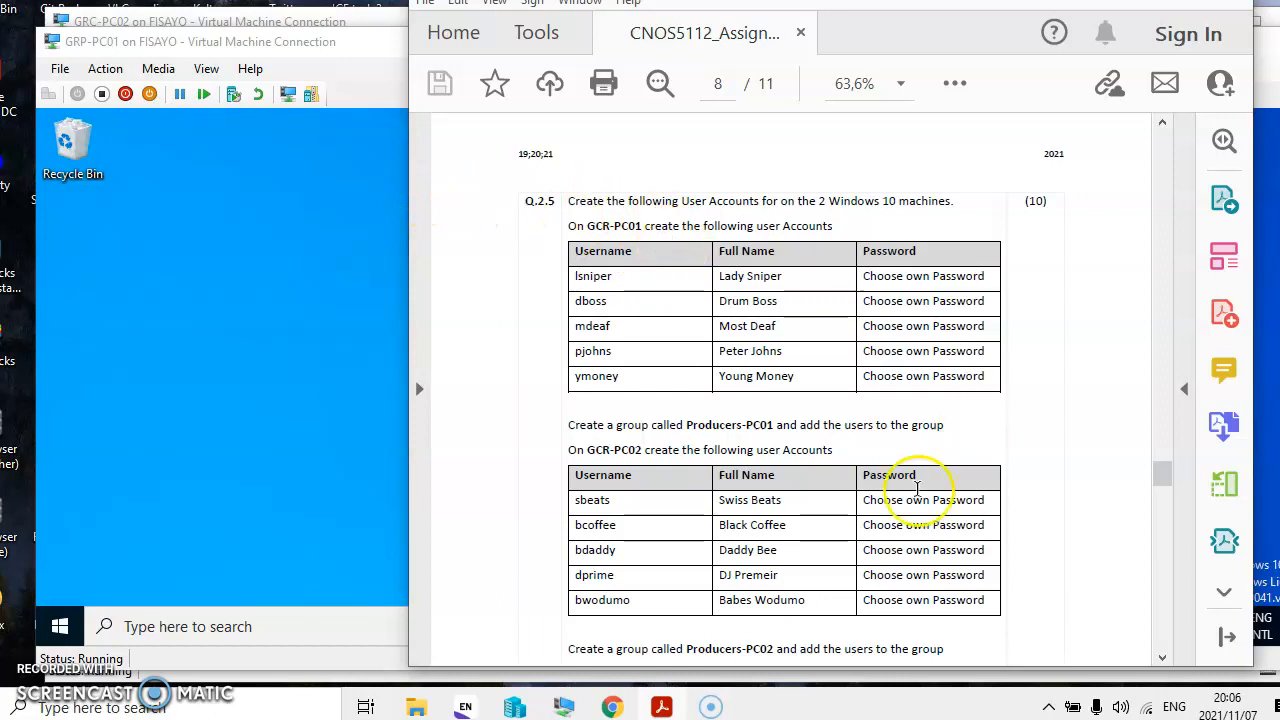
{"action": "left_click", "coordinate": [1162, 657]}
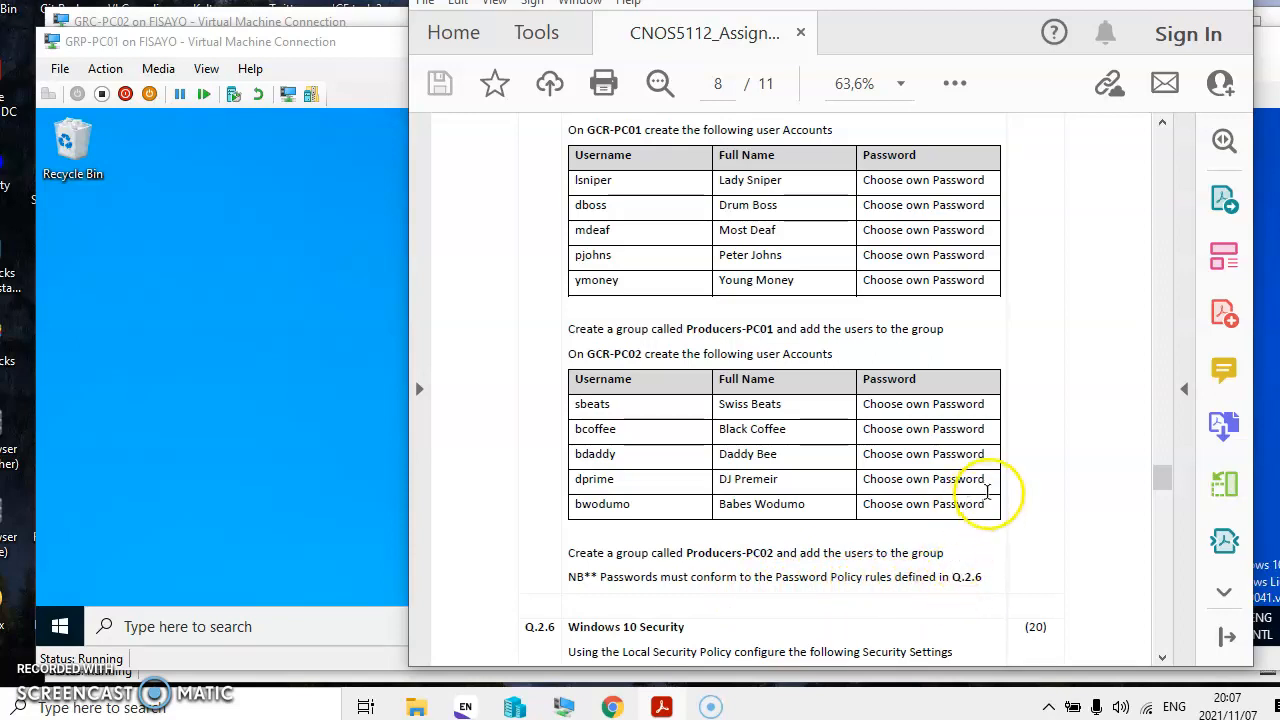
{"action": "left_click", "coordinate": [1162, 122]}
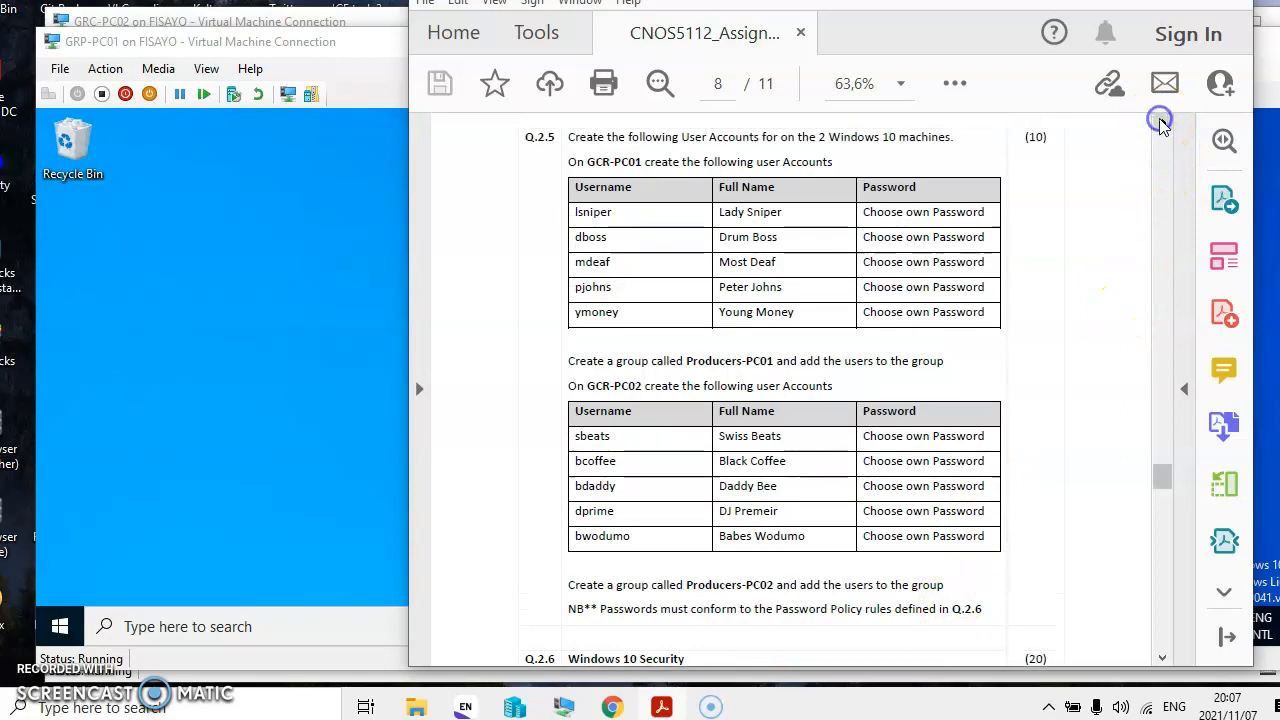
{"action": "left_click", "coordinate": [1162, 122]}
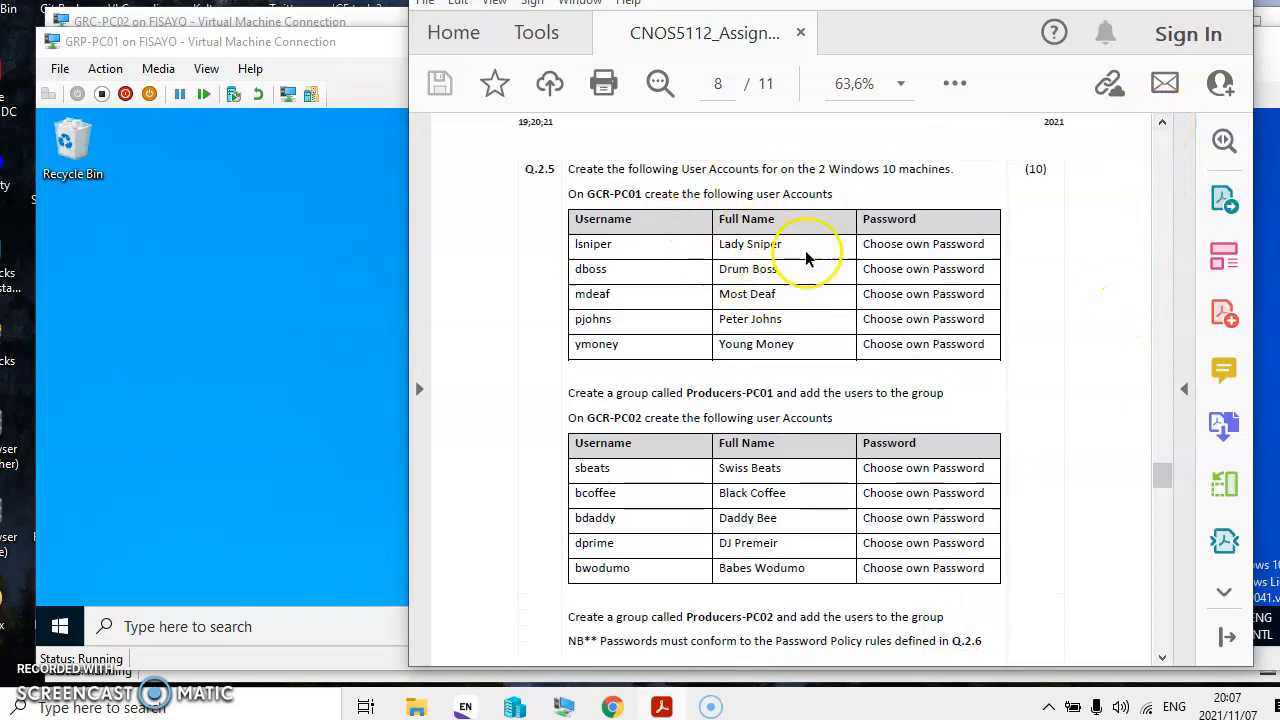
{"action": "left_click", "coordinate": [1162, 657]}
{"action": "left_click_drag", "start_coordinate": [1162, 657], "coordinate": [1162, 657]}
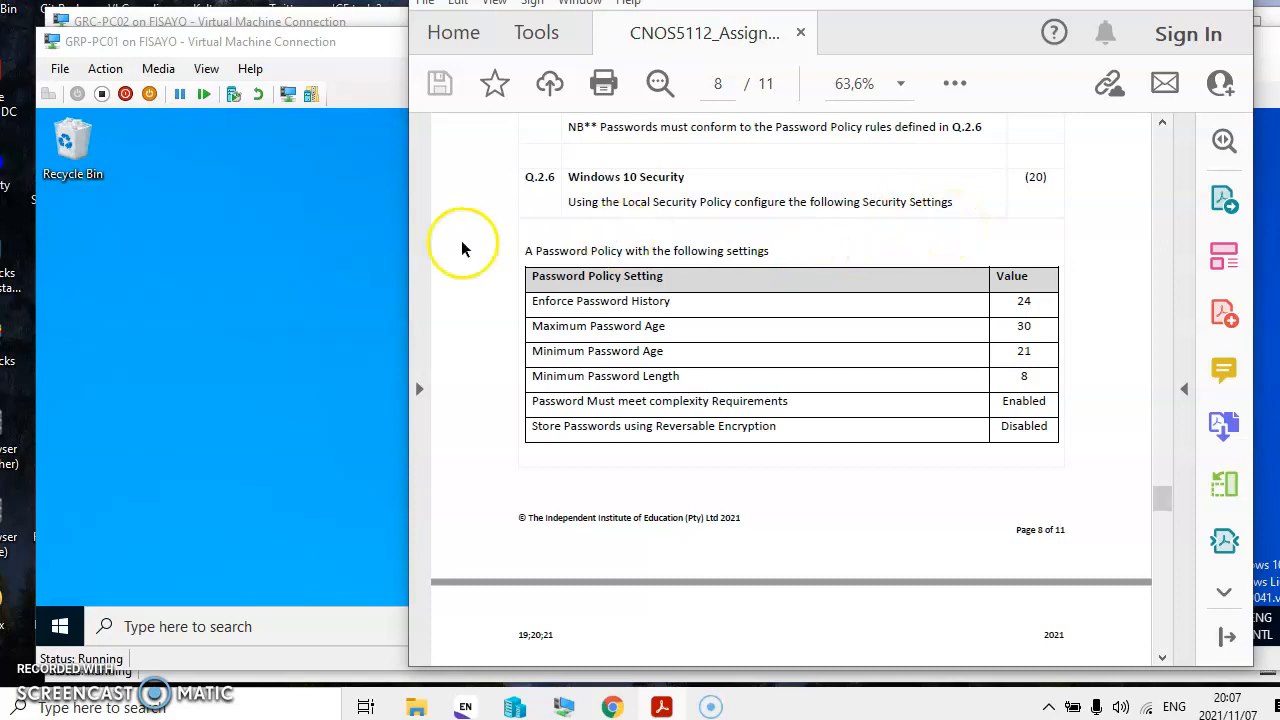
Search for "local" on the GRP-PC01 virtual machine, open Local Security Policy and move its window toward the desktop's centre.
{"action": "left_click", "coordinate": [157, 630]}
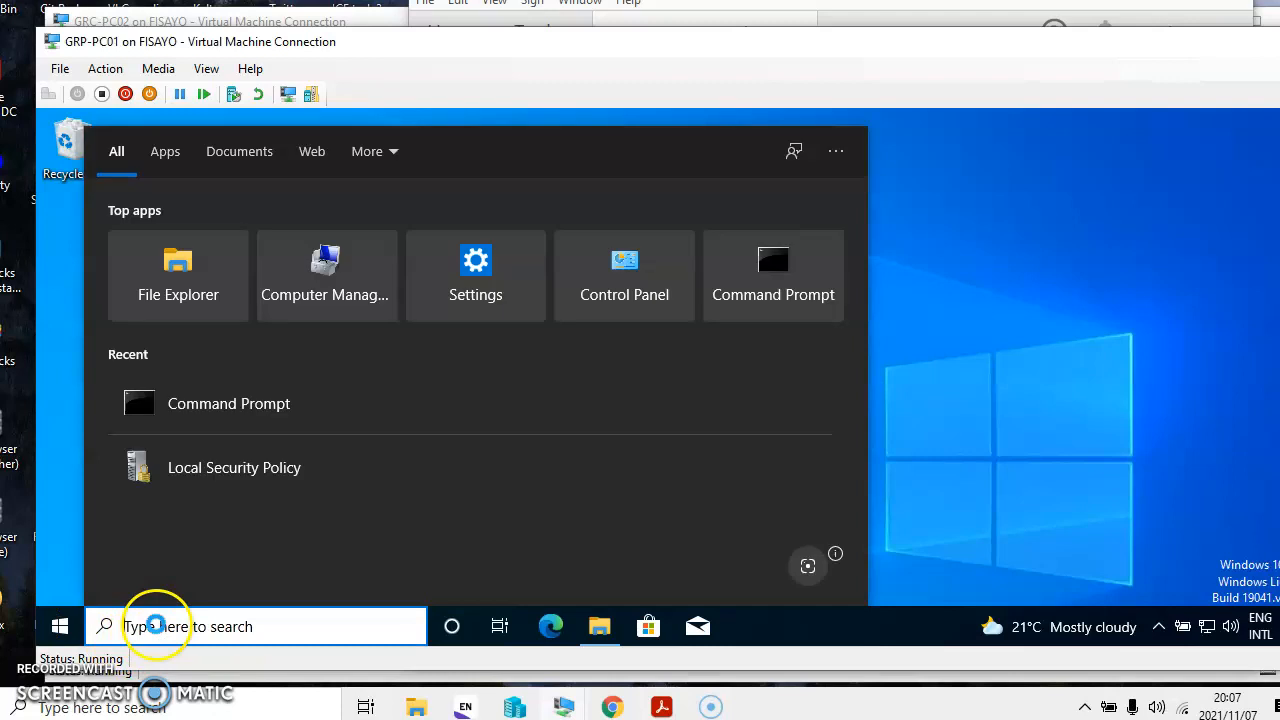
{"action": "type", "text": "local"}
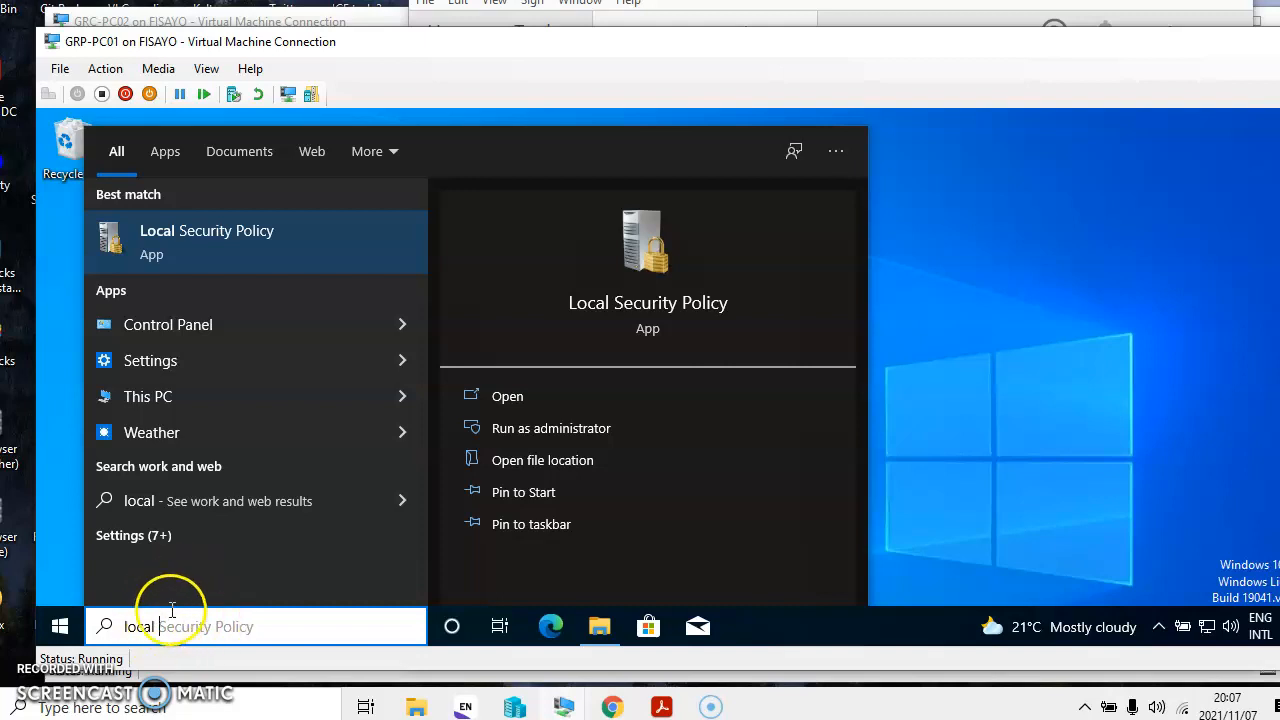
{"action": "left_click", "coordinate": [203, 237]}
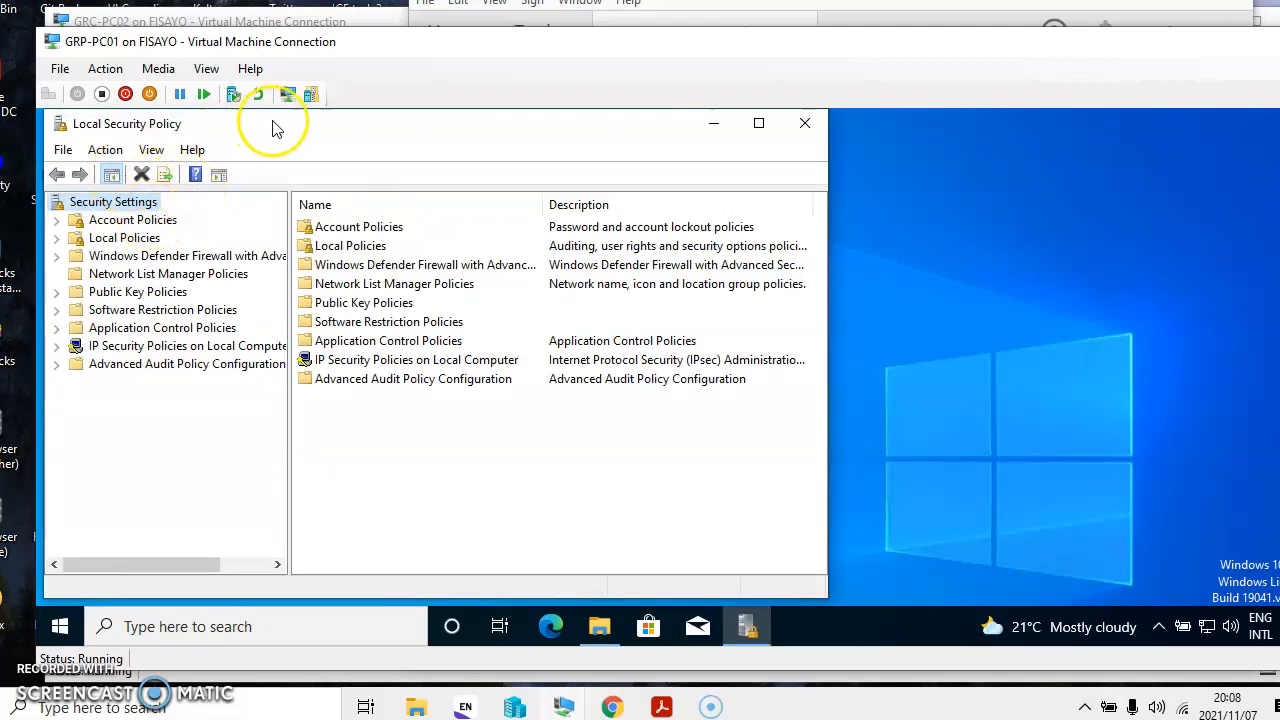
{"action": "left_click_drag", "start_coordinate": [307, 128], "coordinate": [470, 134]}
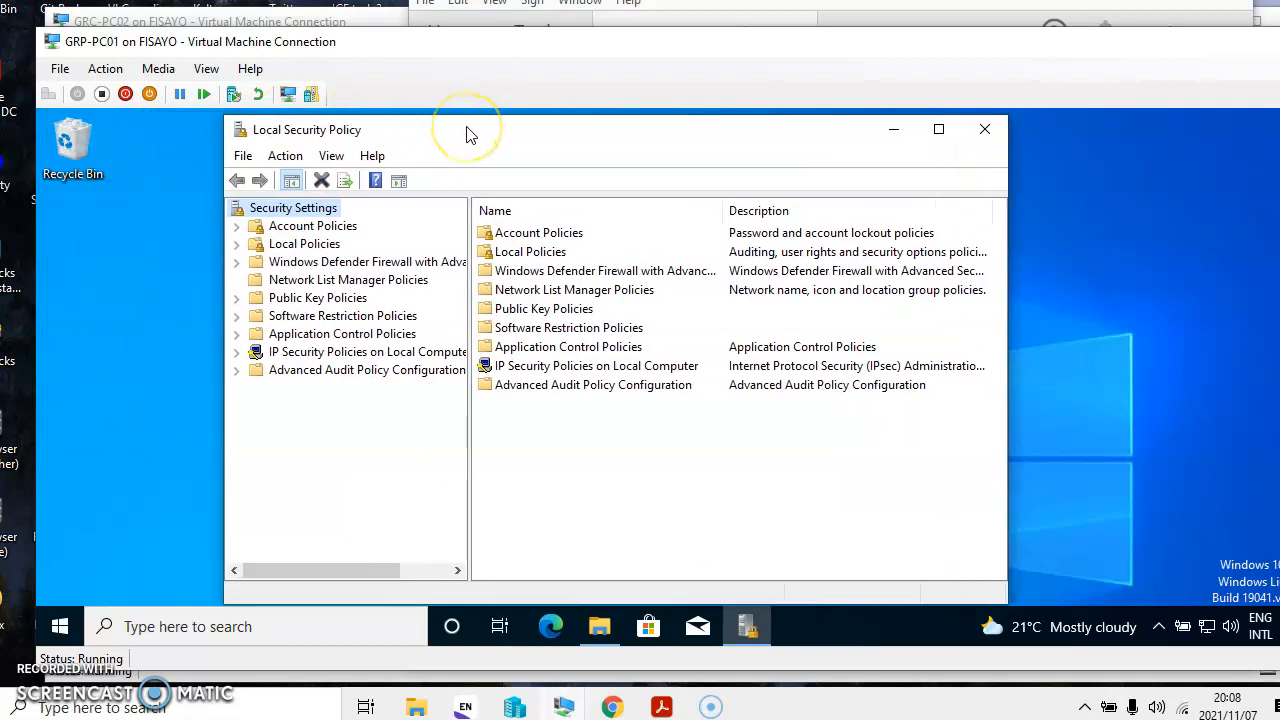
Expand Account Policies, check the required settings in the assignment PDF and show the Password Policy settings.
{"action": "left_click", "coordinate": [305, 229]}
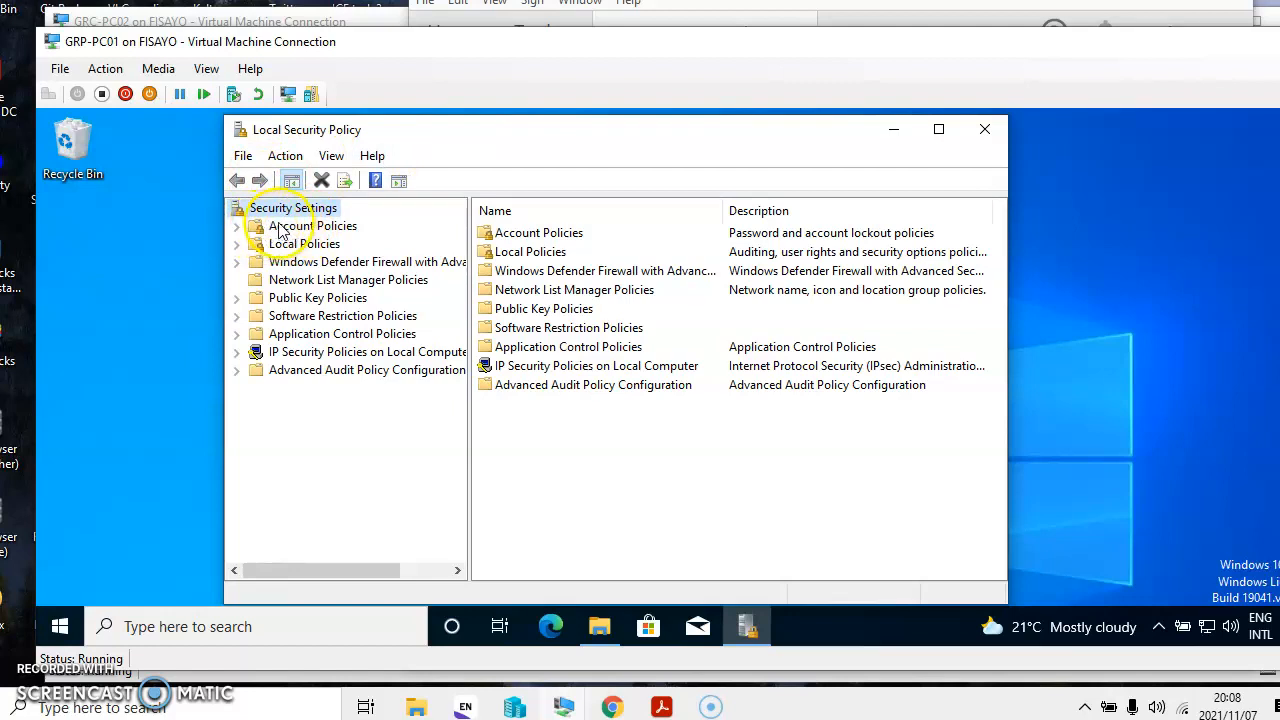
{"action": "left_click", "coordinate": [300, 226]}
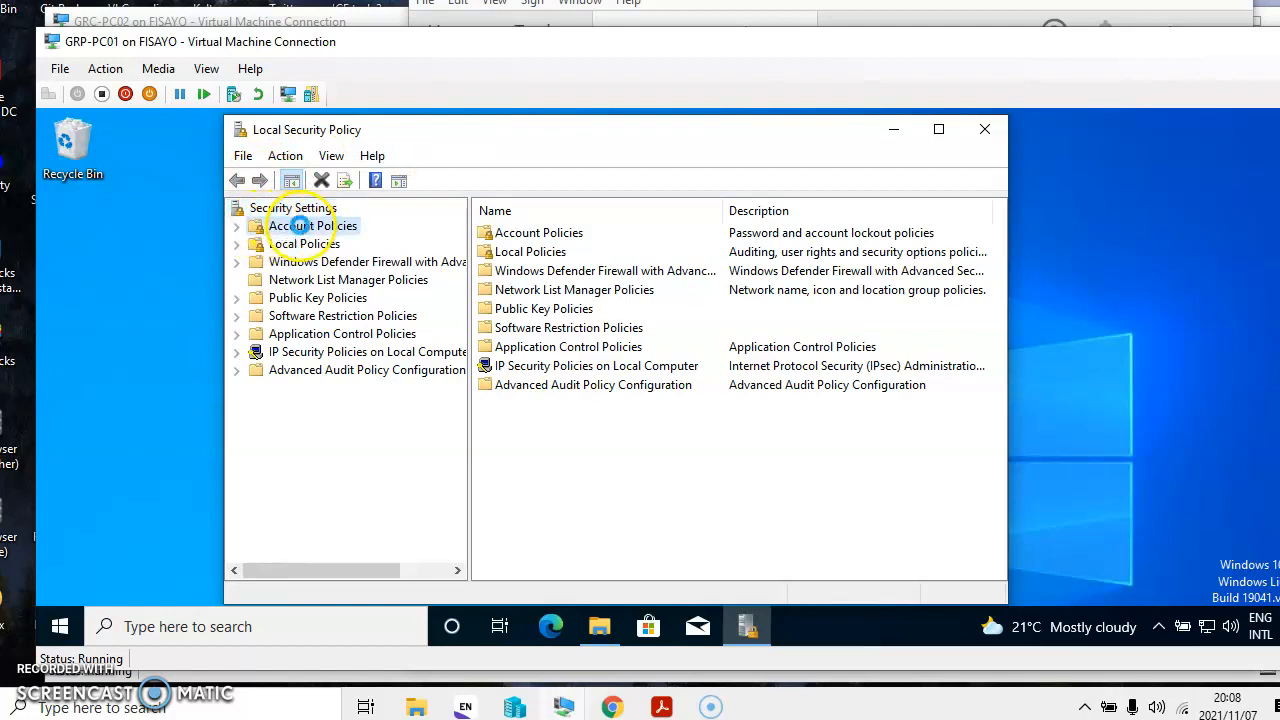
{"action": "double_click", "coordinate": [300, 226]}
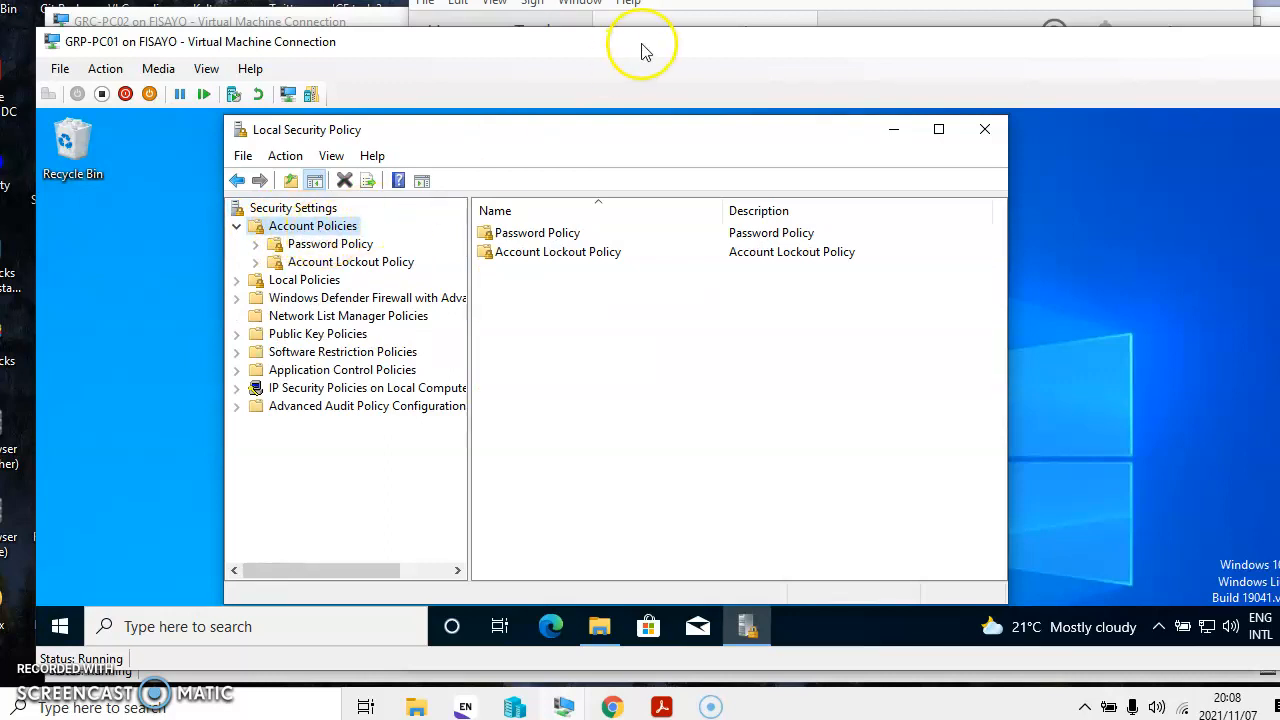
{"action": "left_click", "coordinate": [607, 5]}
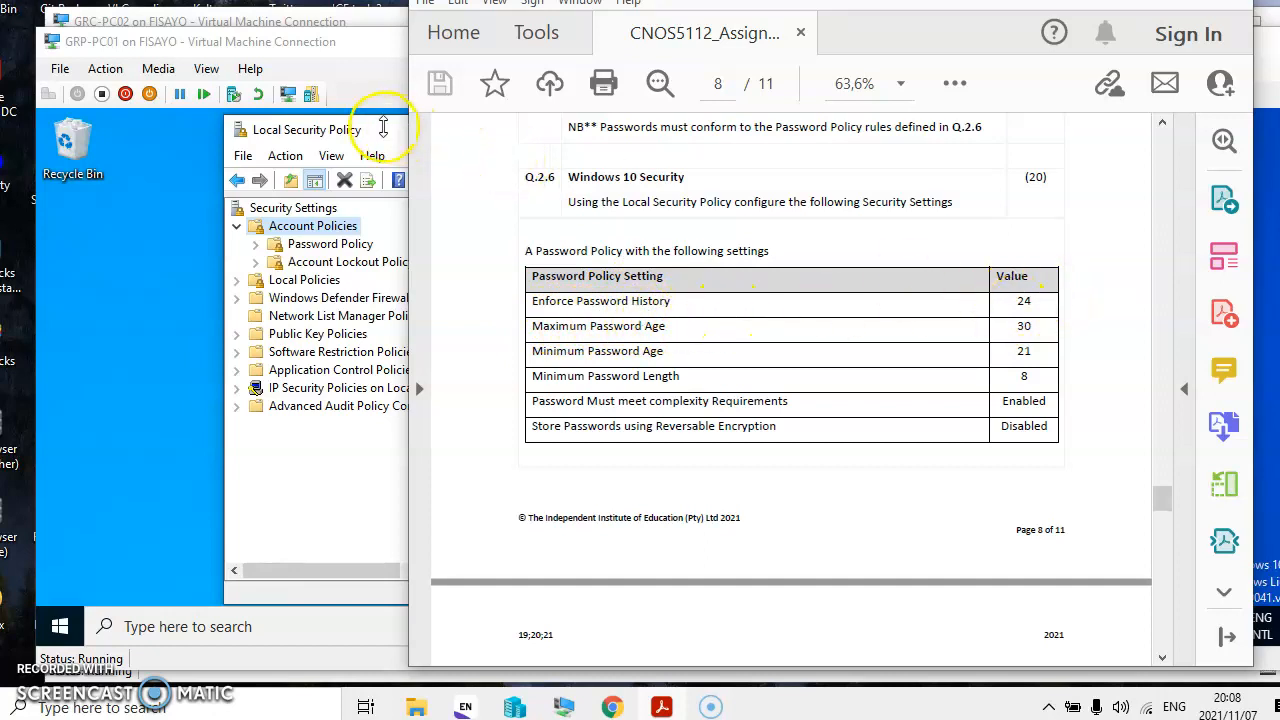
{"action": "left_click", "coordinate": [383, 129]}
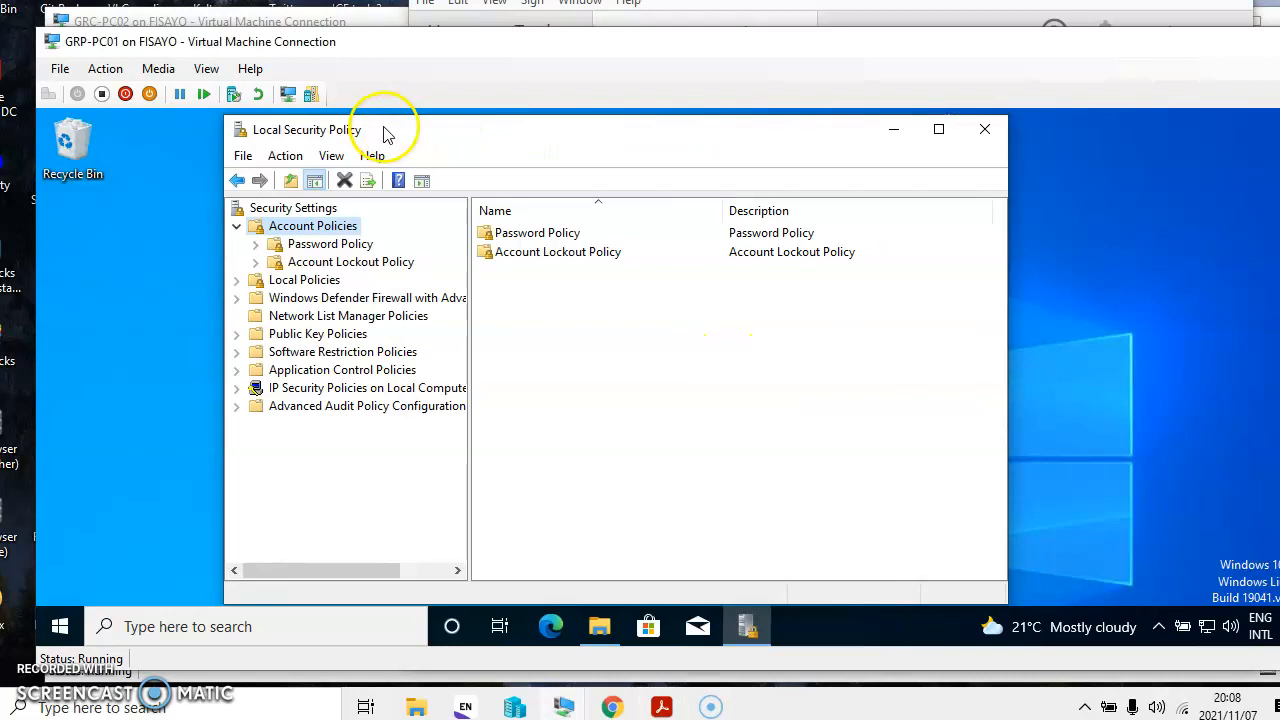
{"action": "double_click", "coordinate": [540, 236]}
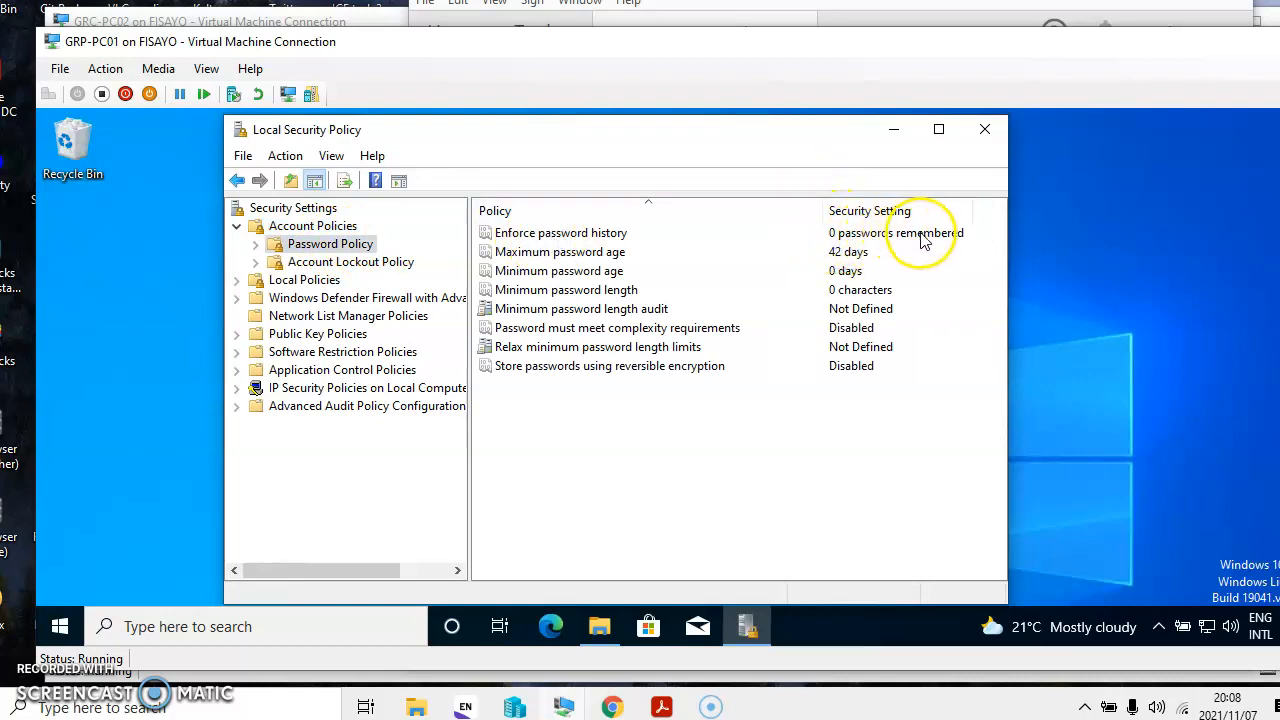
Set Enforce password history to 24 passwords remembered, read the policy's explanation and apply the setting.
{"action": "double_click", "coordinate": [568, 236]}
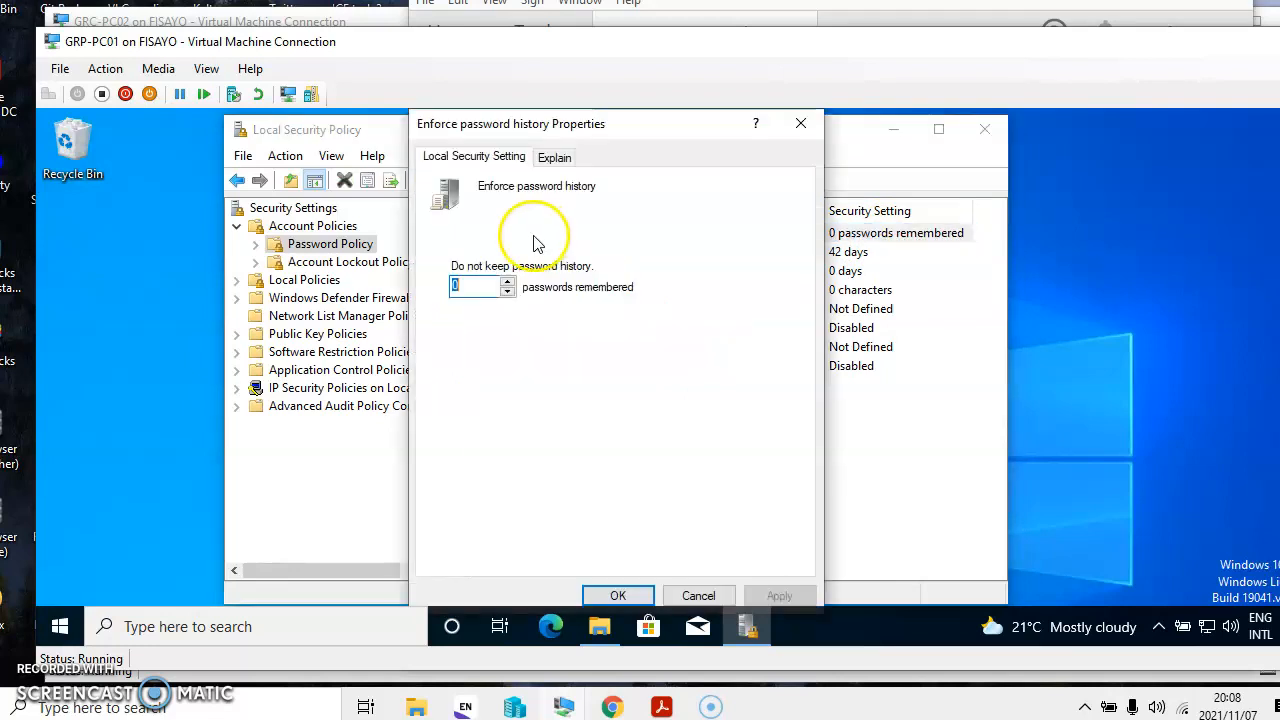
{"action": "left_click", "coordinate": [803, 125]}
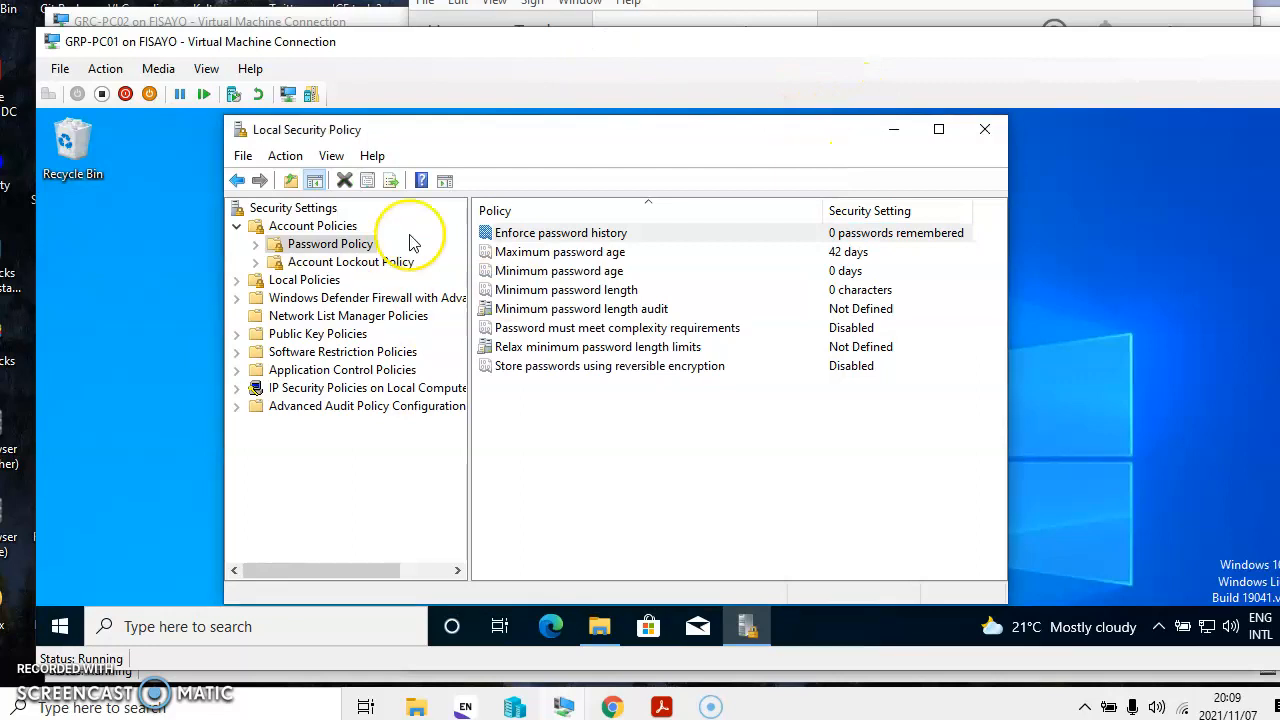
{"action": "double_click", "coordinate": [532, 240]}
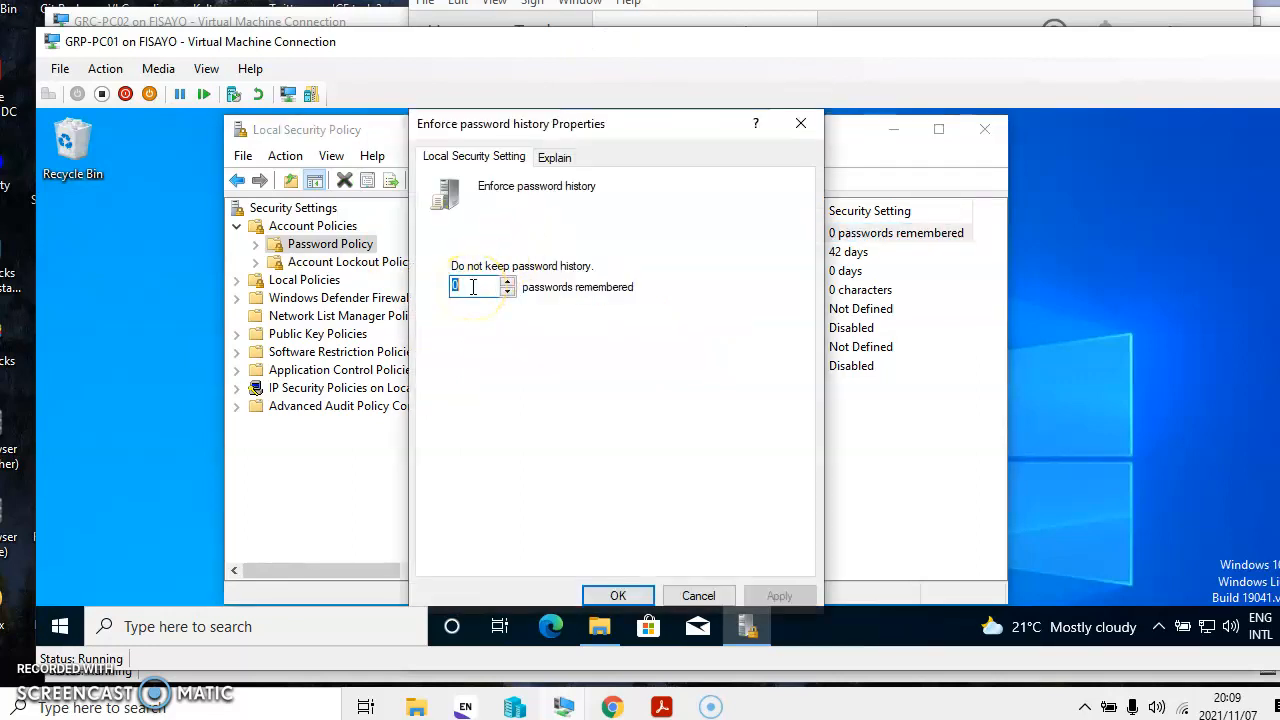
{"action": "type", "text": "24"}
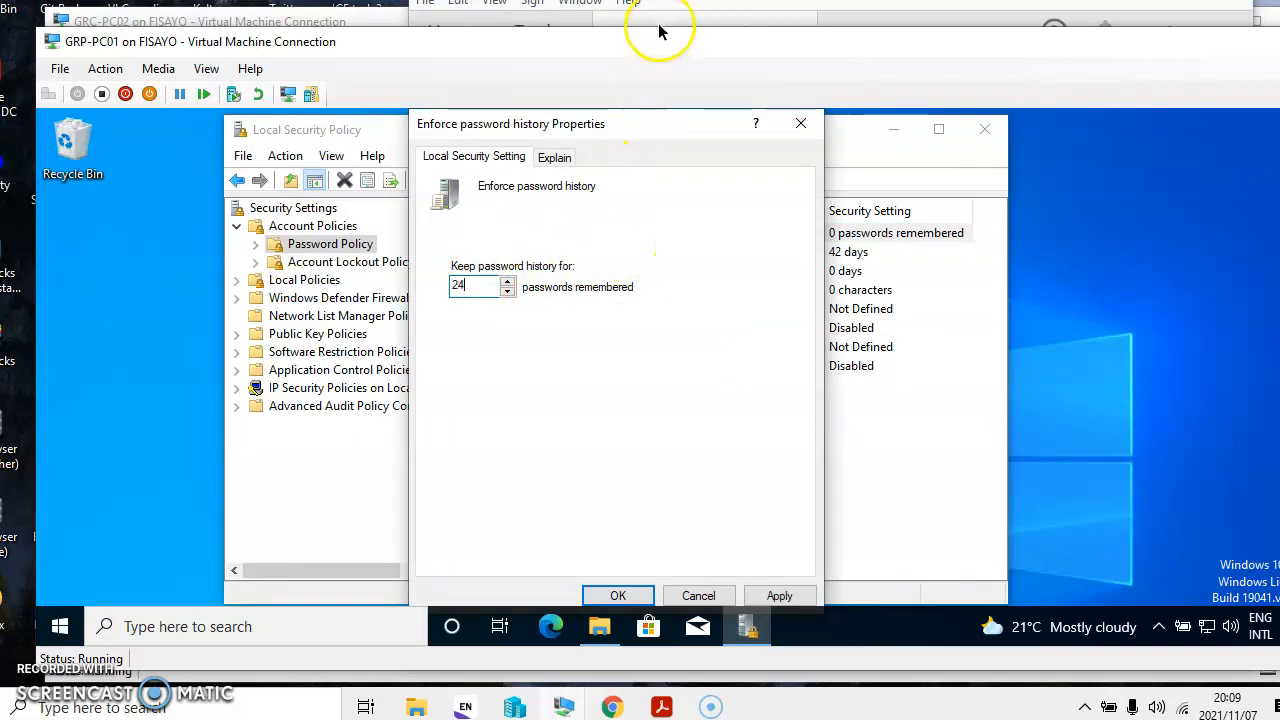
{"action": "left_click_drag", "start_coordinate": [662, 31], "coordinate": [660, 8]}
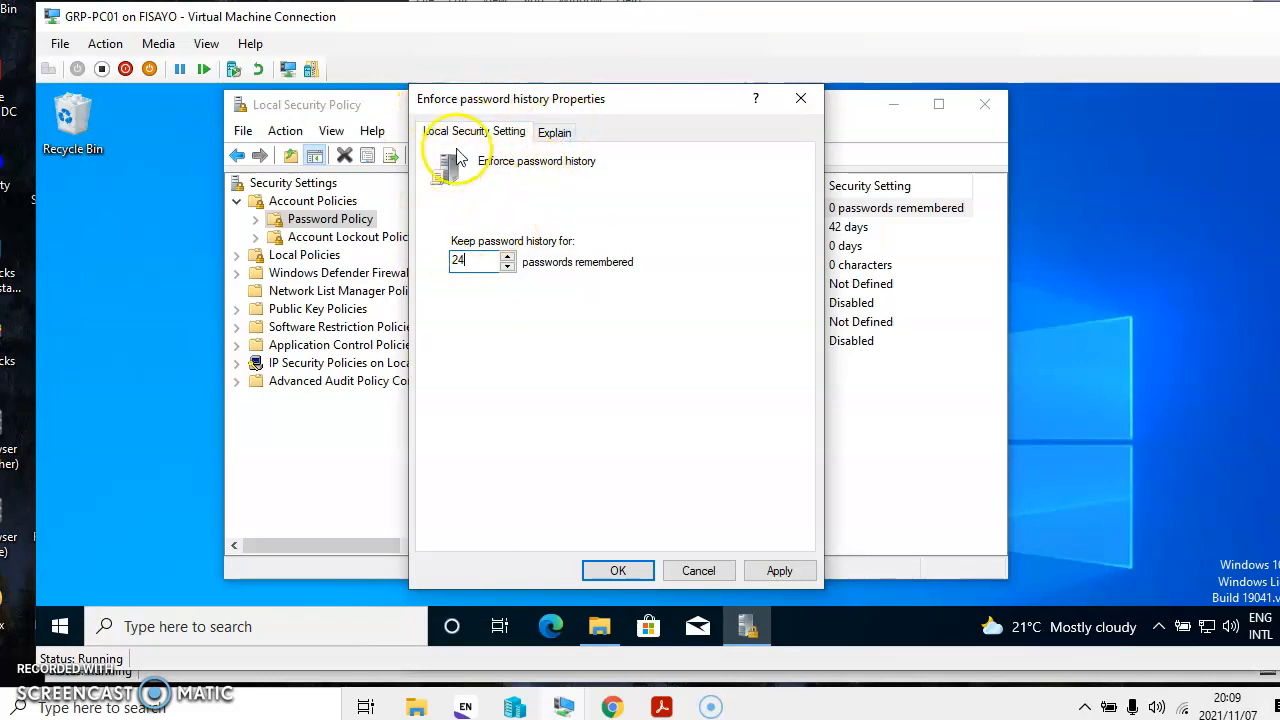
{"action": "left_click", "coordinate": [553, 135]}
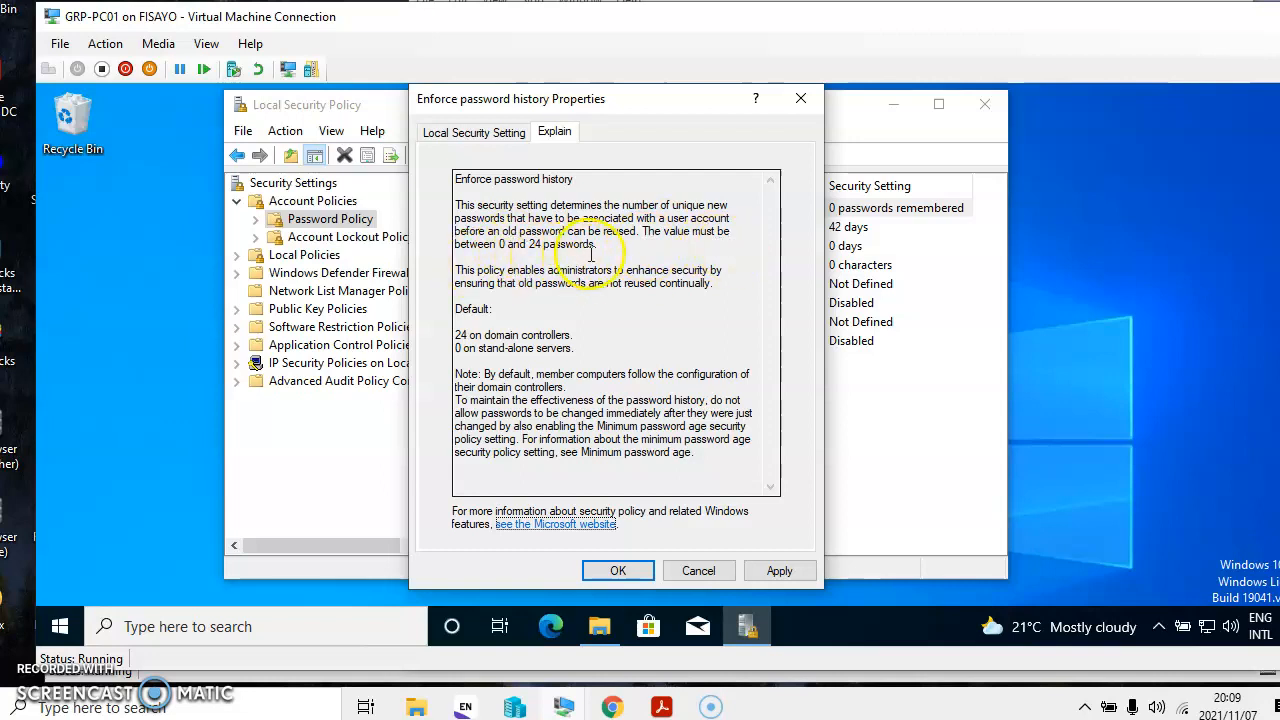
{"action": "left_click", "coordinate": [459, 136]}
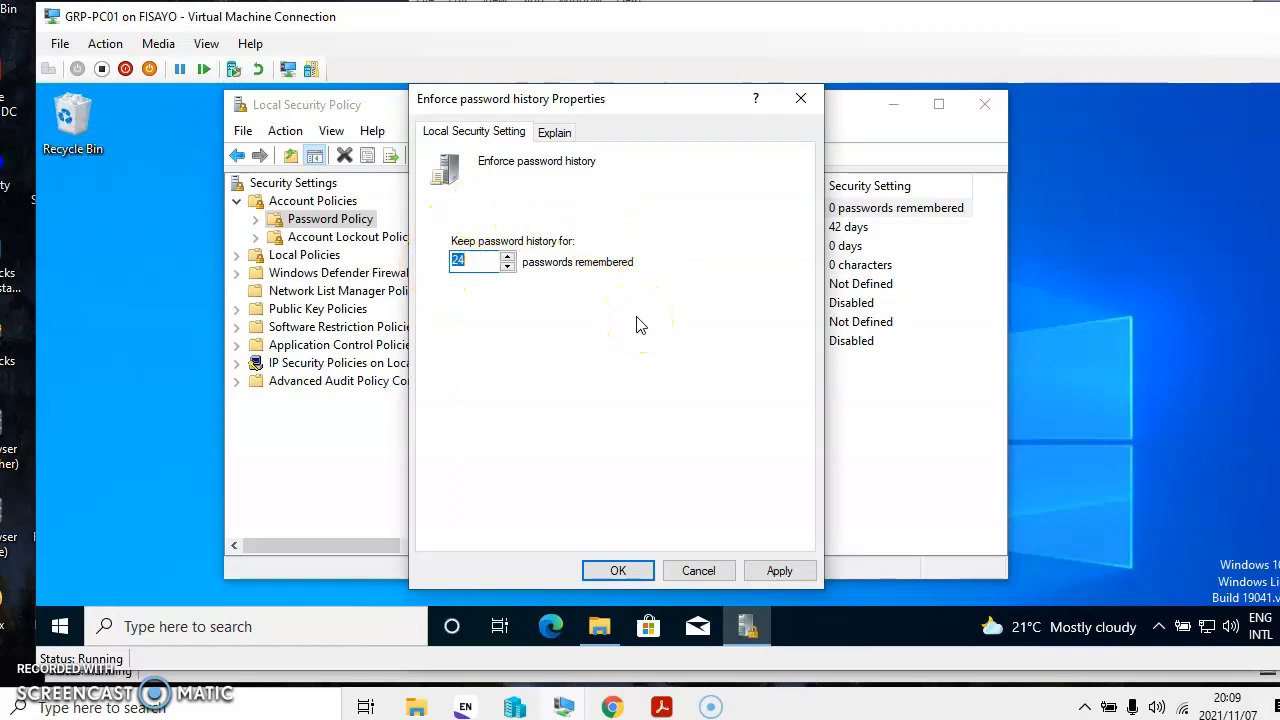
{"action": "left_click", "coordinate": [777, 572]}
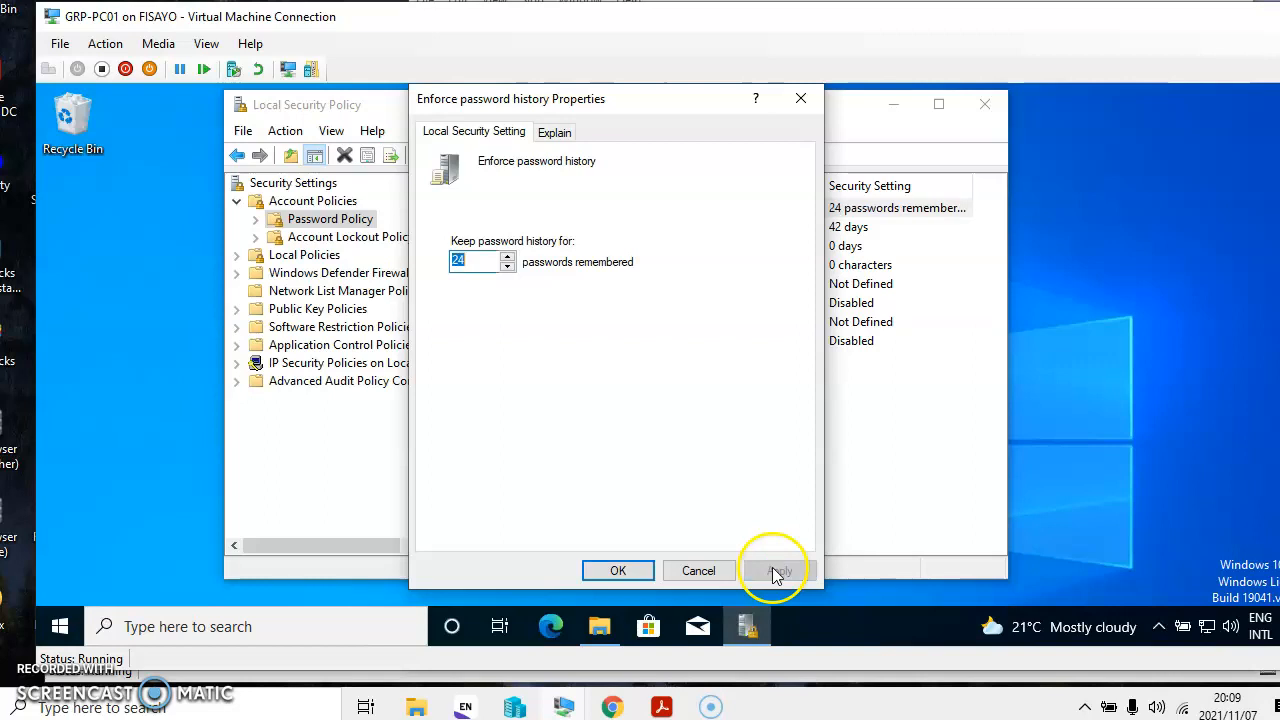
{"action": "left_click", "coordinate": [617, 570]}
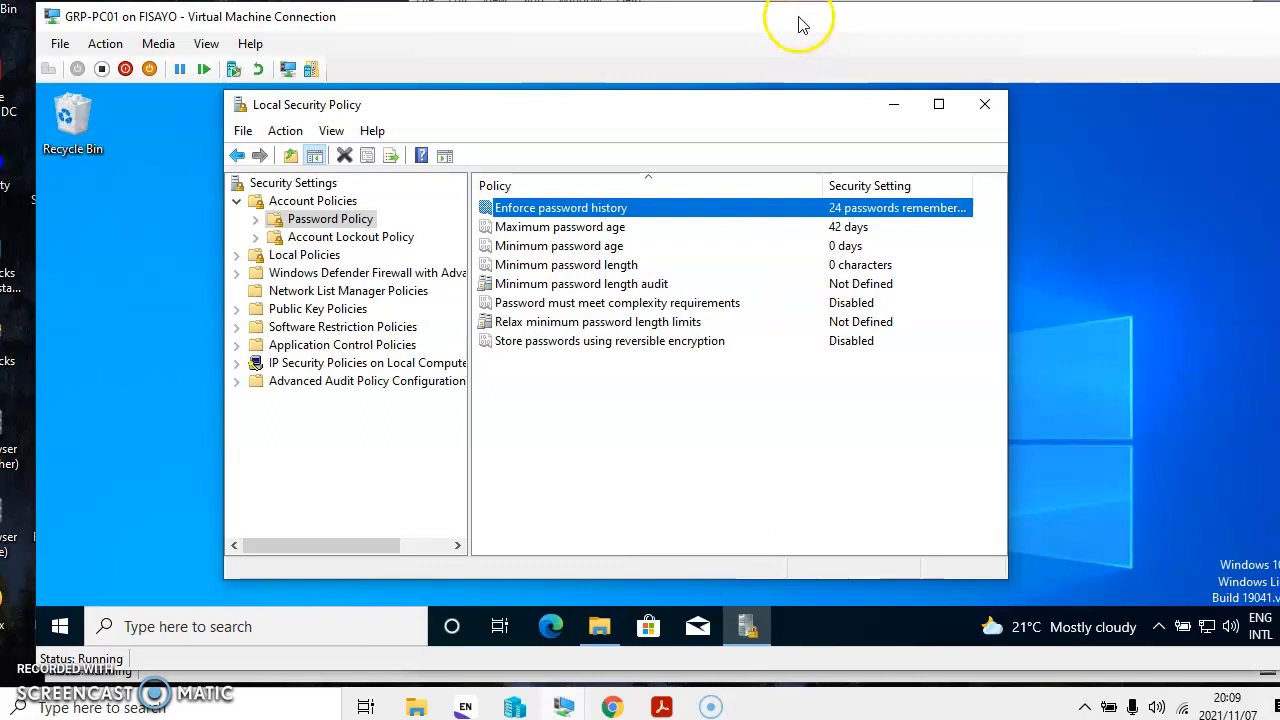
Check the required maximum password age in the assignment PDF and set Maximum password age to 30 days.
{"action": "key", "text": "alt+Tab"}
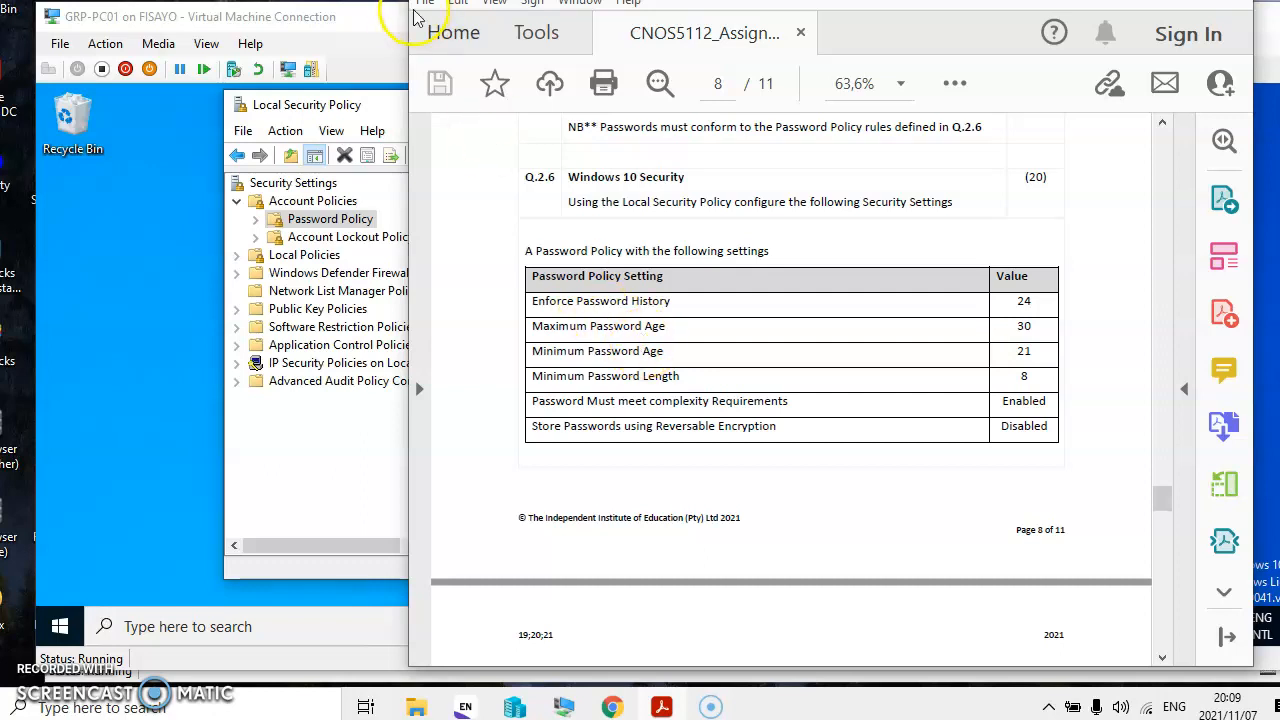
{"action": "left_click", "coordinate": [393, 30]}
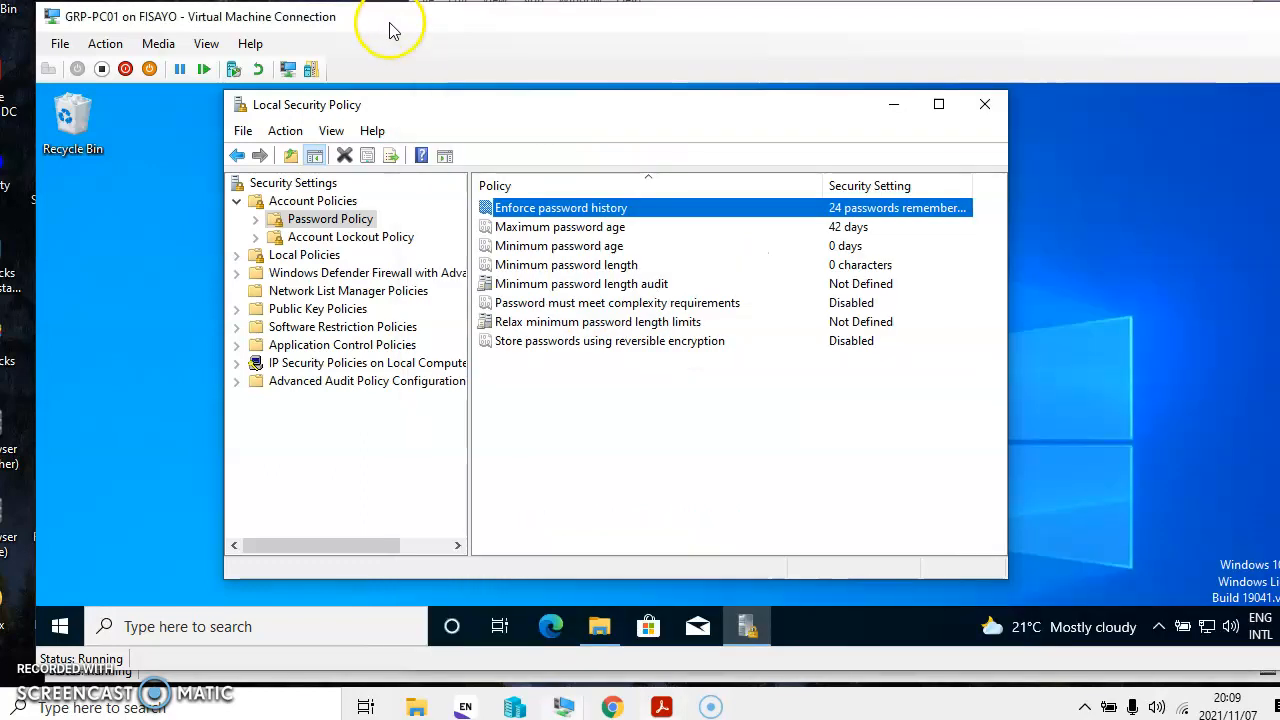
{"action": "double_click", "coordinate": [567, 230]}
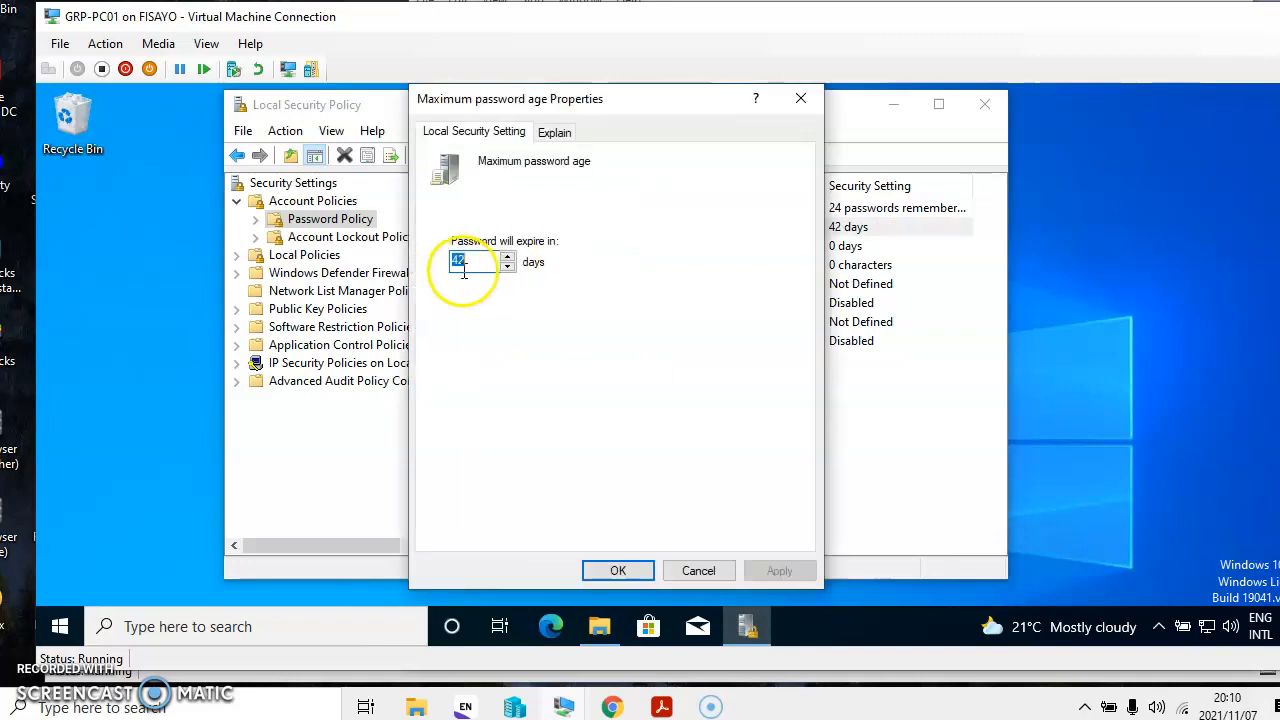
{"action": "key", "text": "BackSpace"}
{"action": "type", "text": "3"}
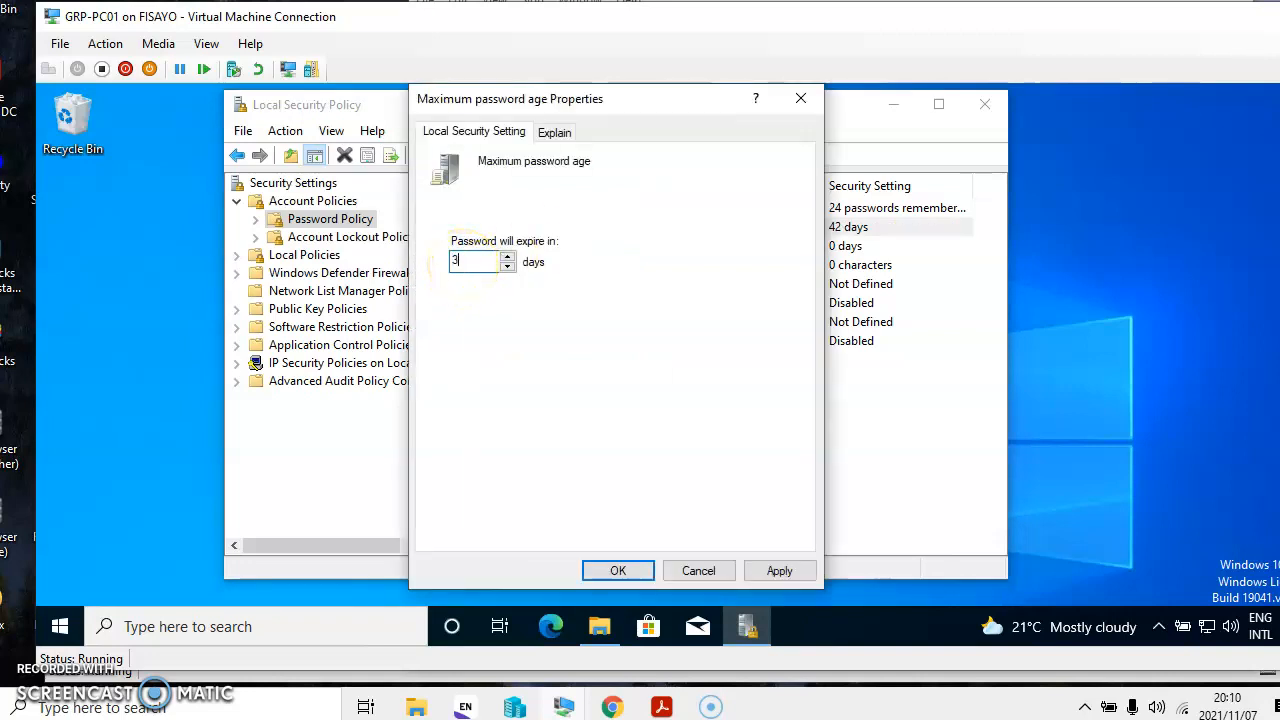
{"action": "type", "text": "0"}
{"action": "left_click", "coordinate": [768, 568]}
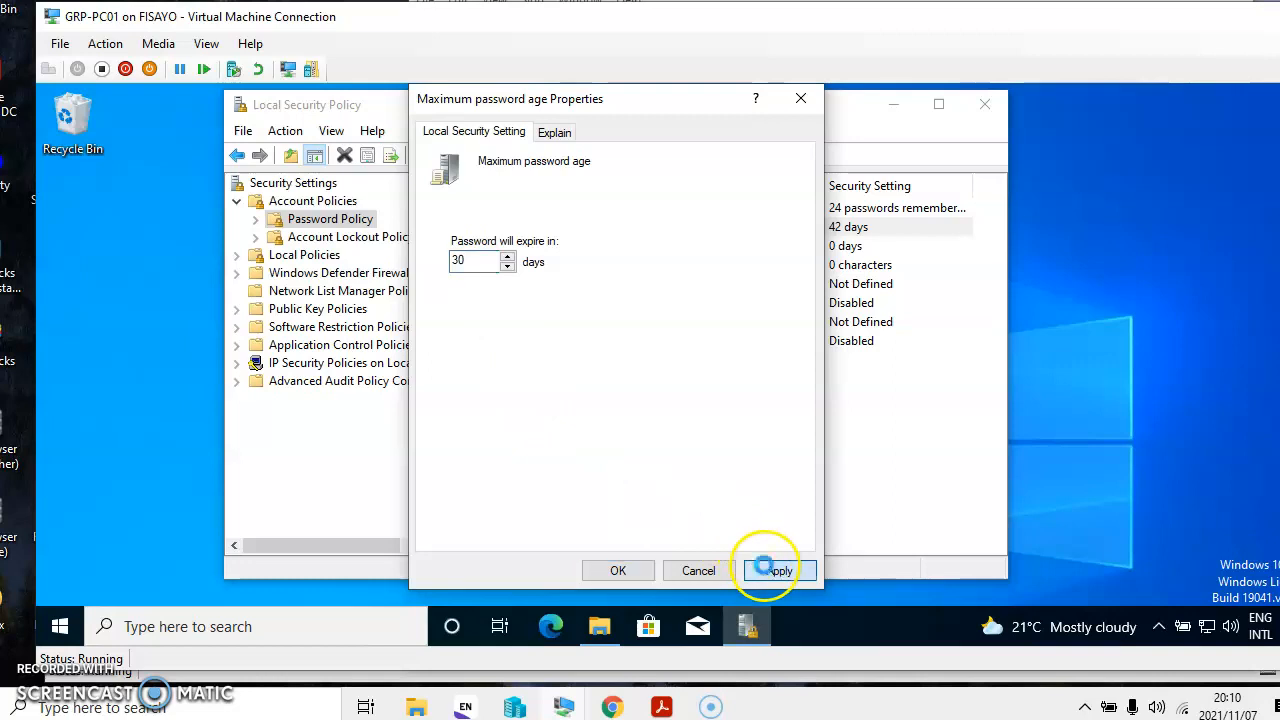
{"action": "left_click", "coordinate": [618, 570]}
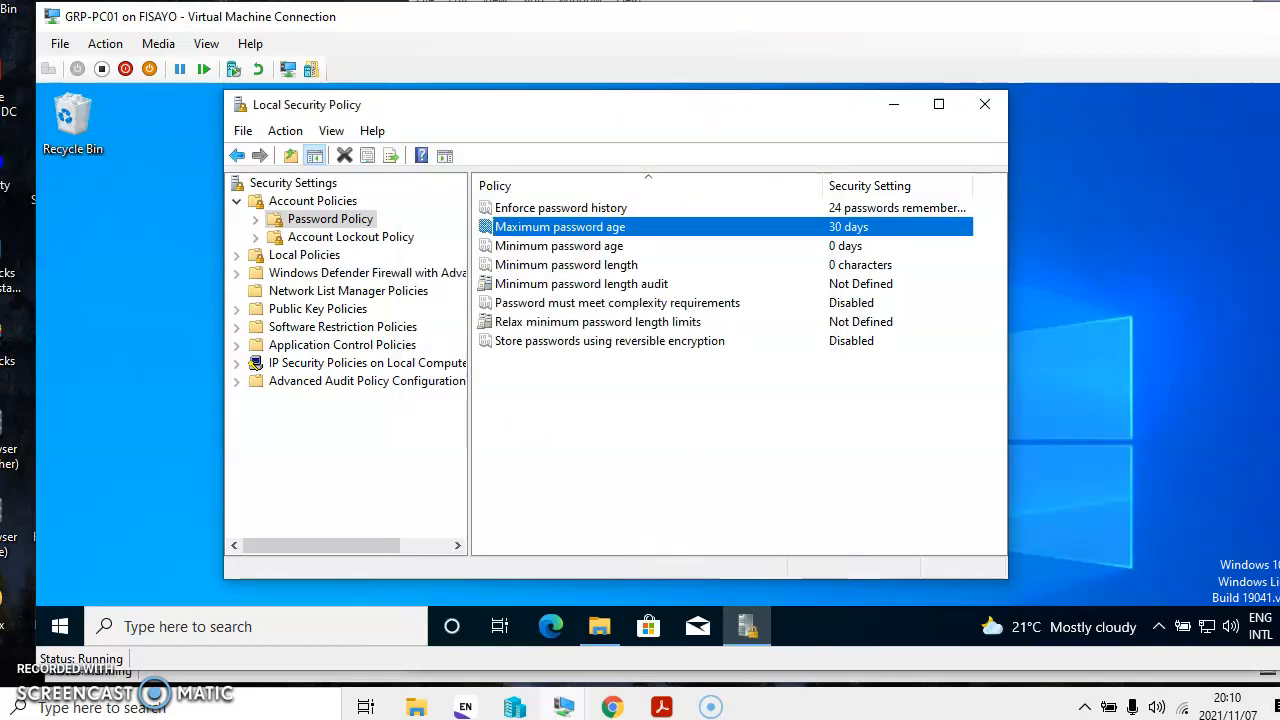
Compare the password policy table in the assignment PDF with the Password Policy settings on the virtual machine.
{"action": "left_click", "coordinate": [940, 2]}
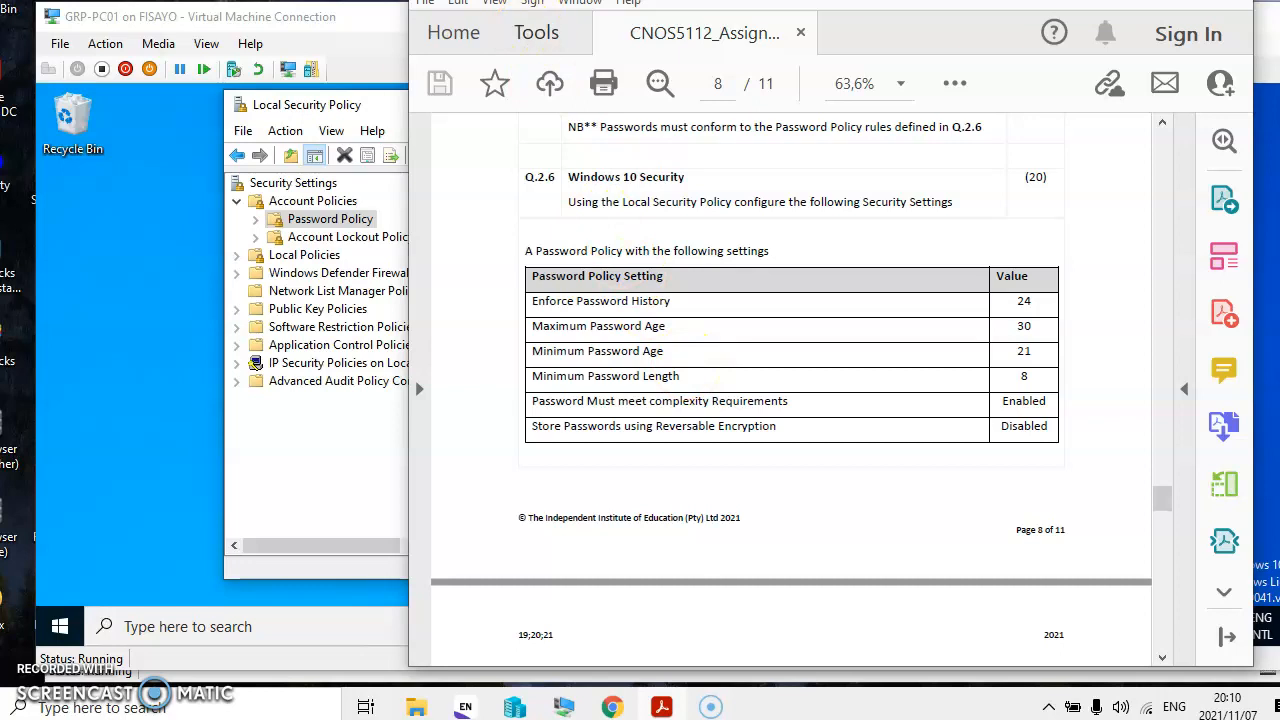
{"action": "left_click", "coordinate": [393, 110]}
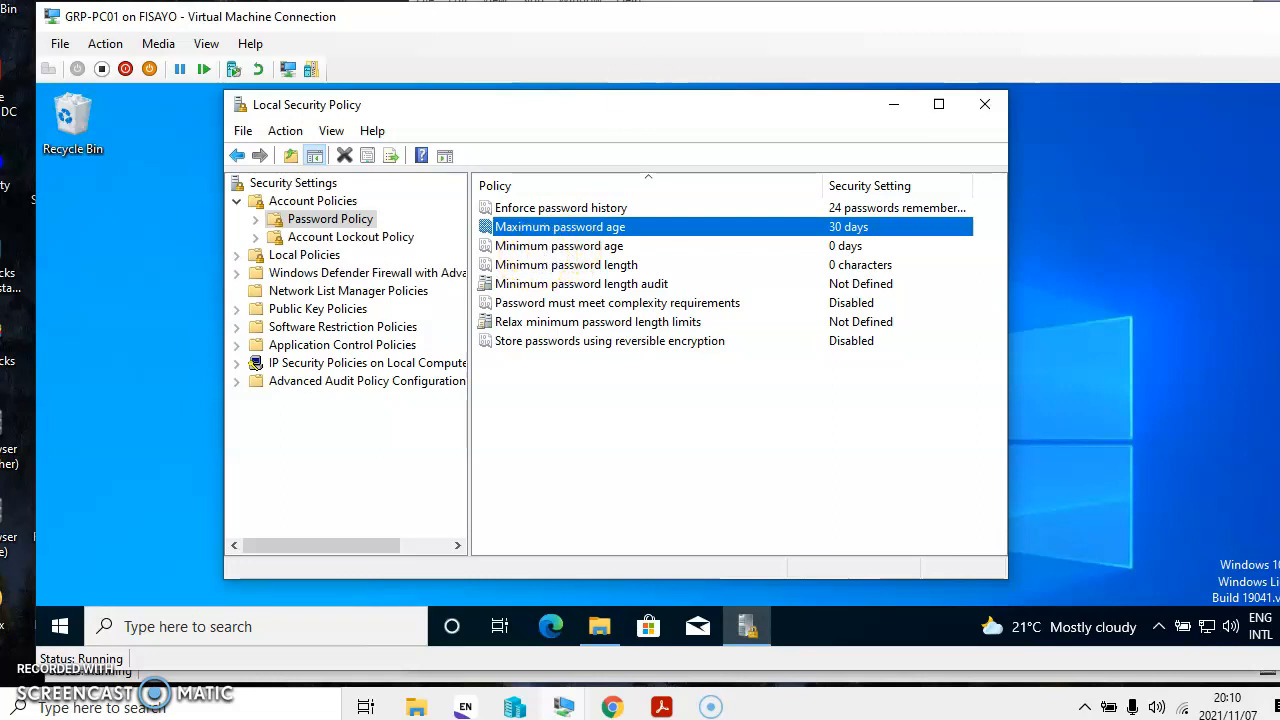
{"action": "key", "text": "alt+Tab"}
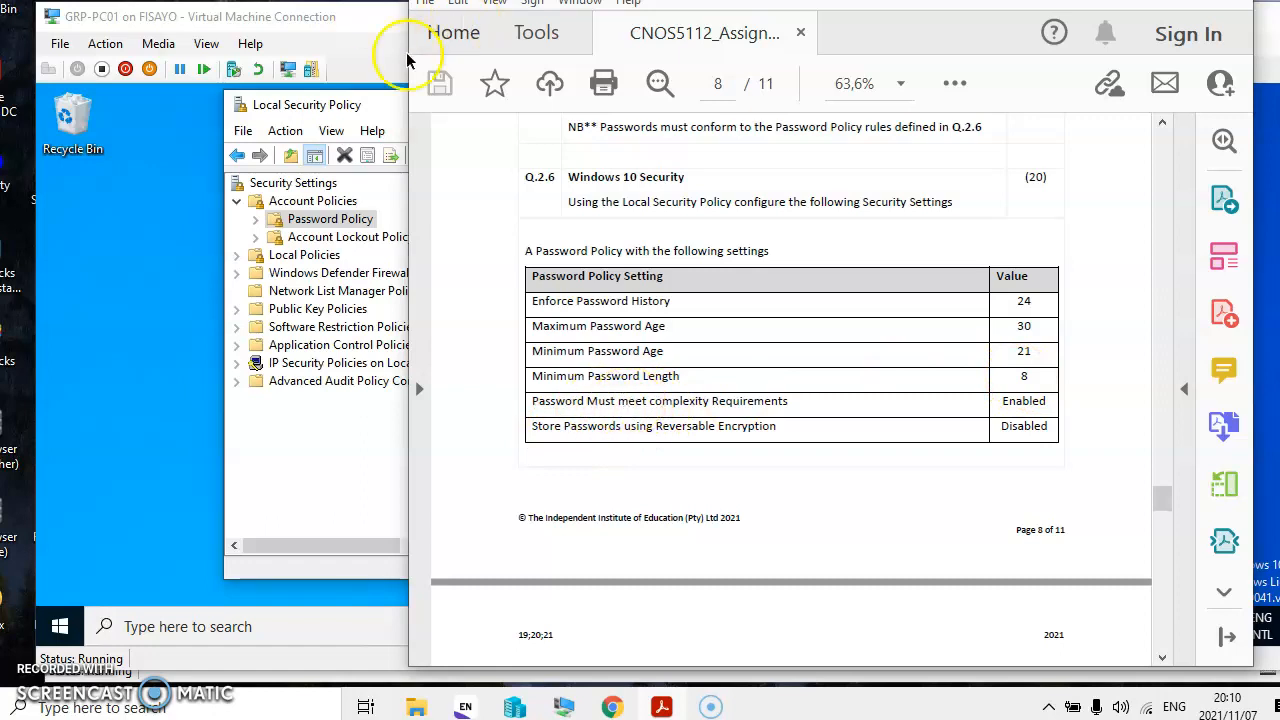
{"action": "left_click", "coordinate": [376, 104]}
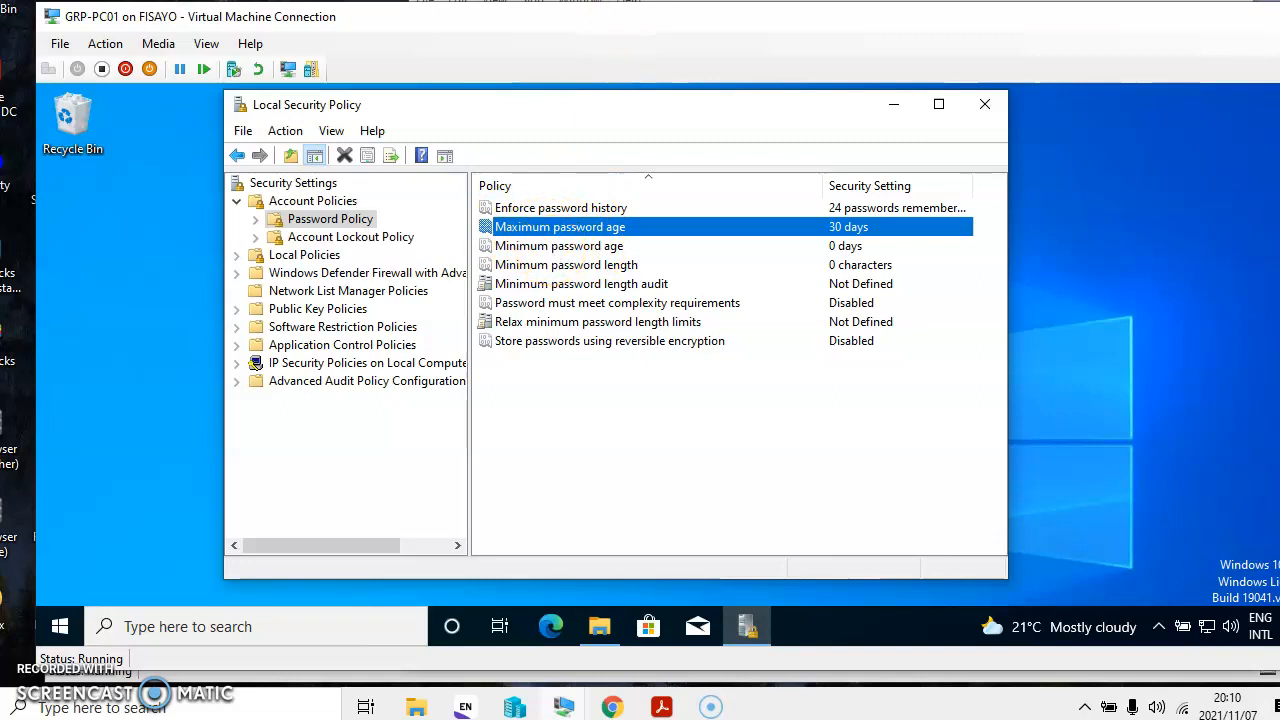
{"action": "left_click", "coordinate": [700, 2]}
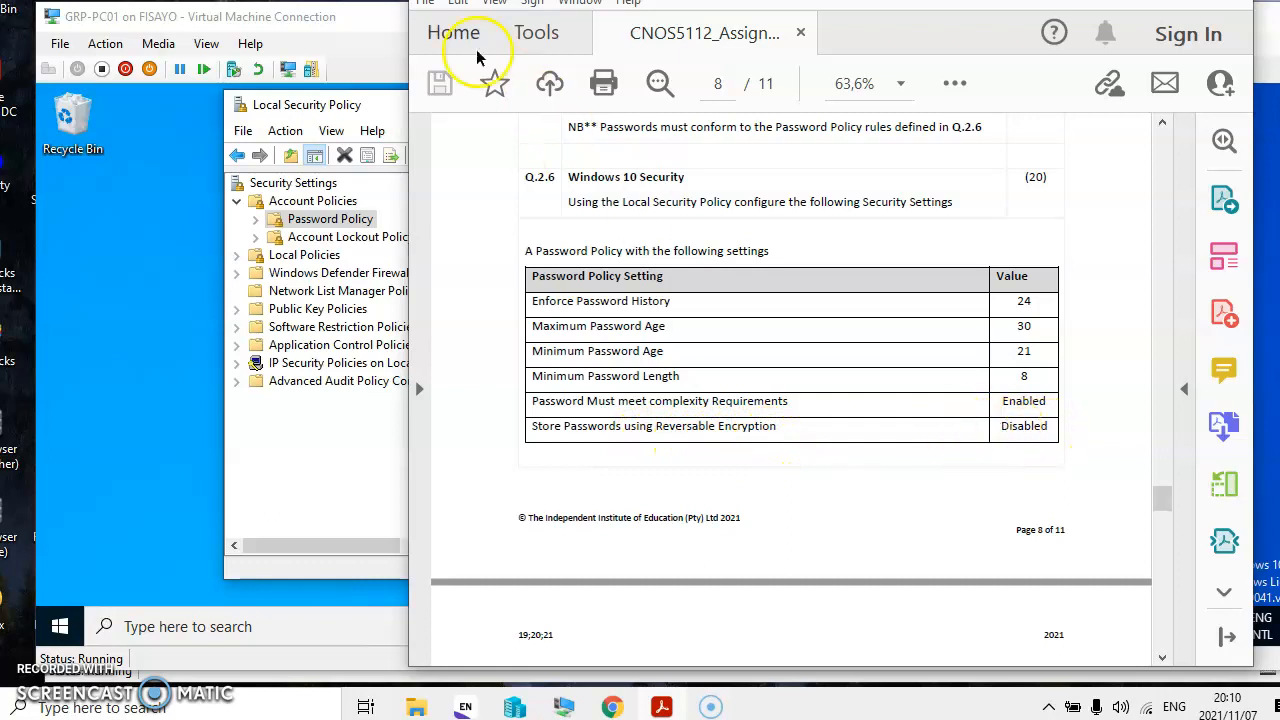
{"action": "left_click", "coordinate": [367, 104]}
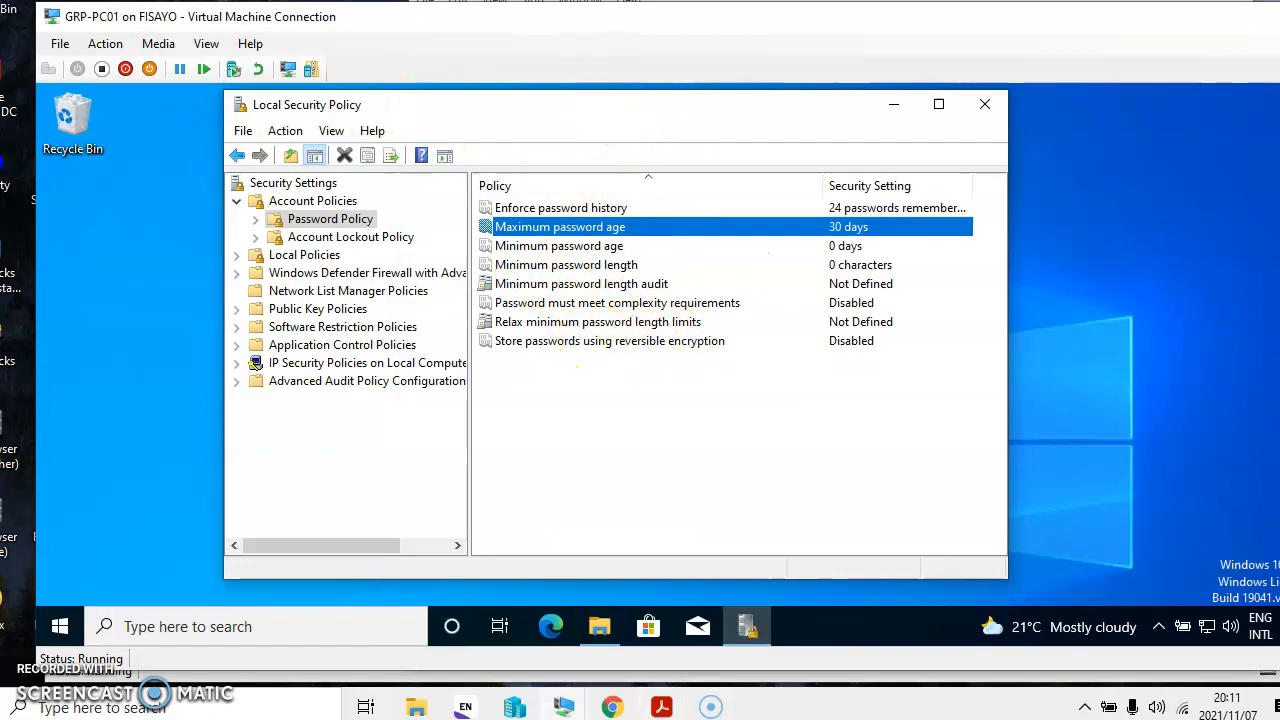
{"action": "left_click", "coordinate": [640, 2]}
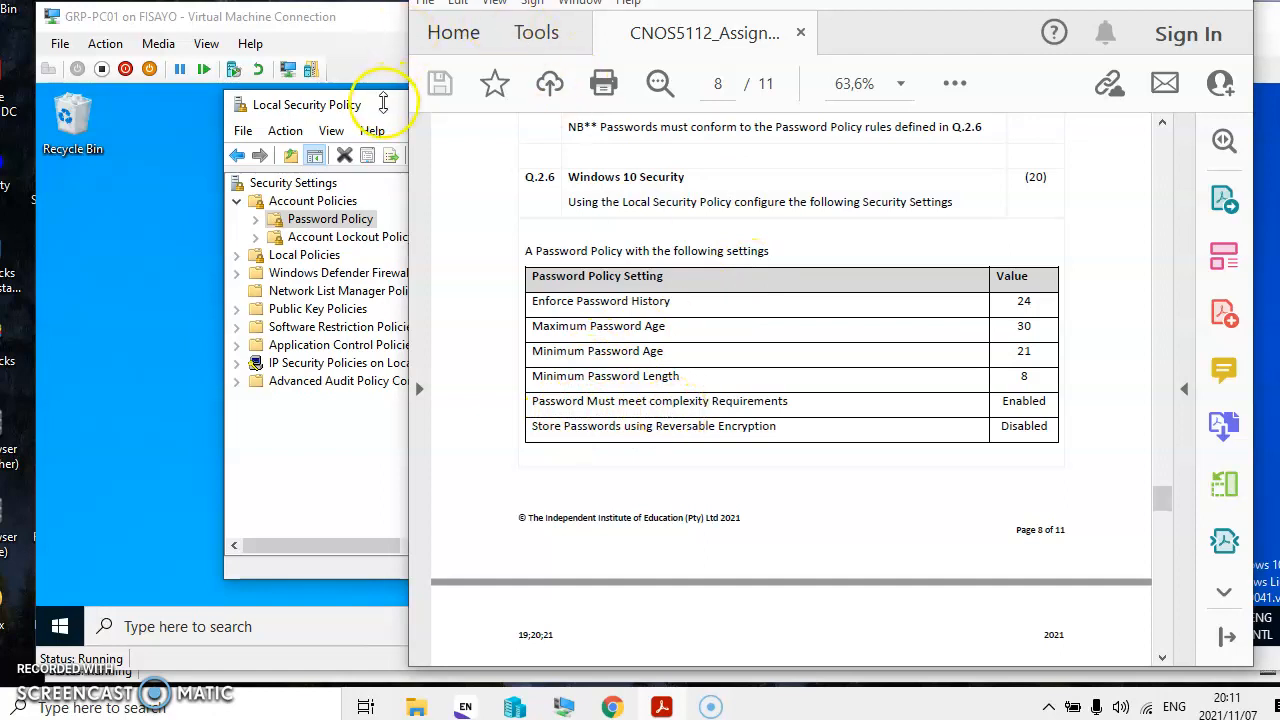
{"action": "left_click", "coordinate": [383, 104]}
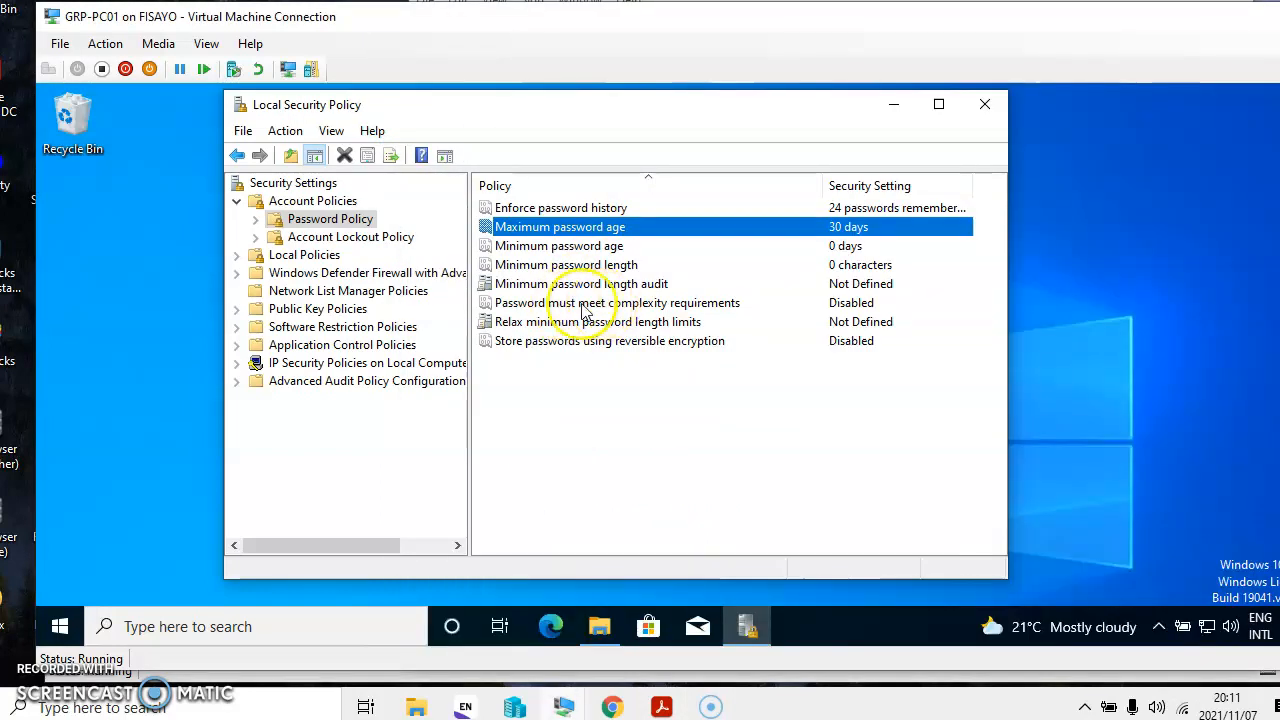
Check the complexity requirement in the assignment PDF, set Password must meet complexity requirements to Enabled and apply it.
{"action": "double_click", "coordinate": [583, 303]}
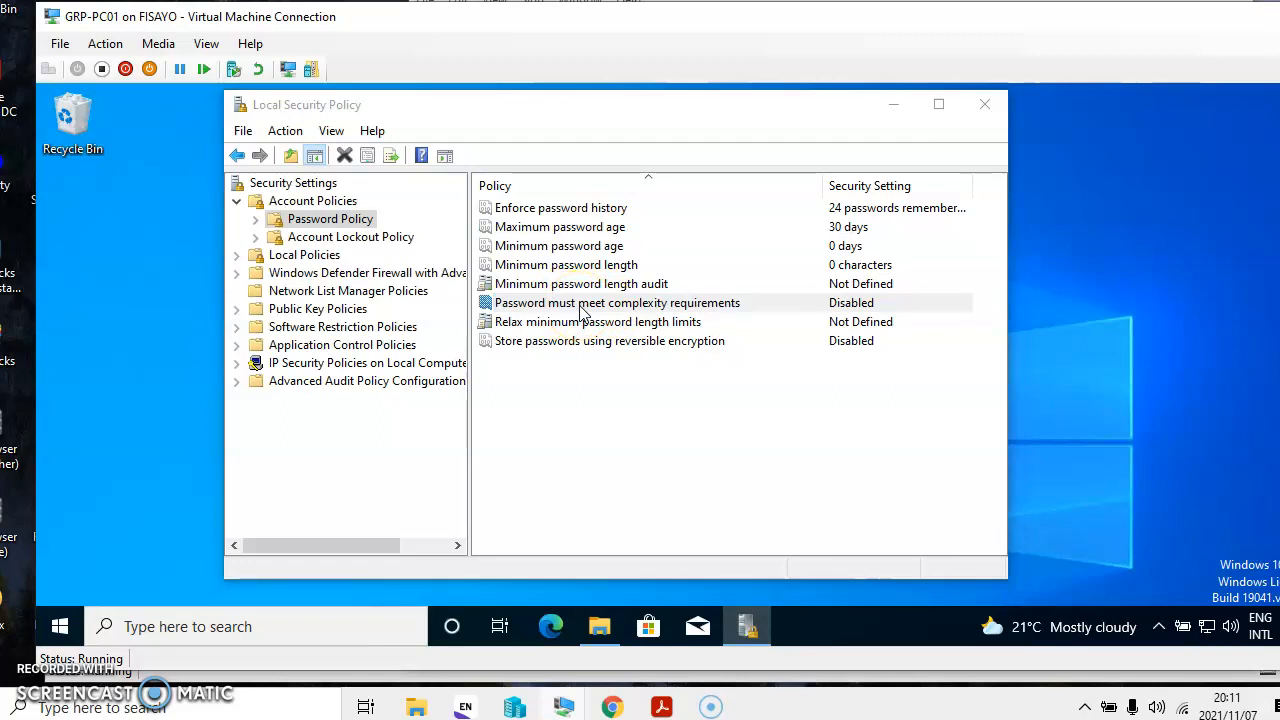
{"action": "left_click", "coordinate": [886, 2]}
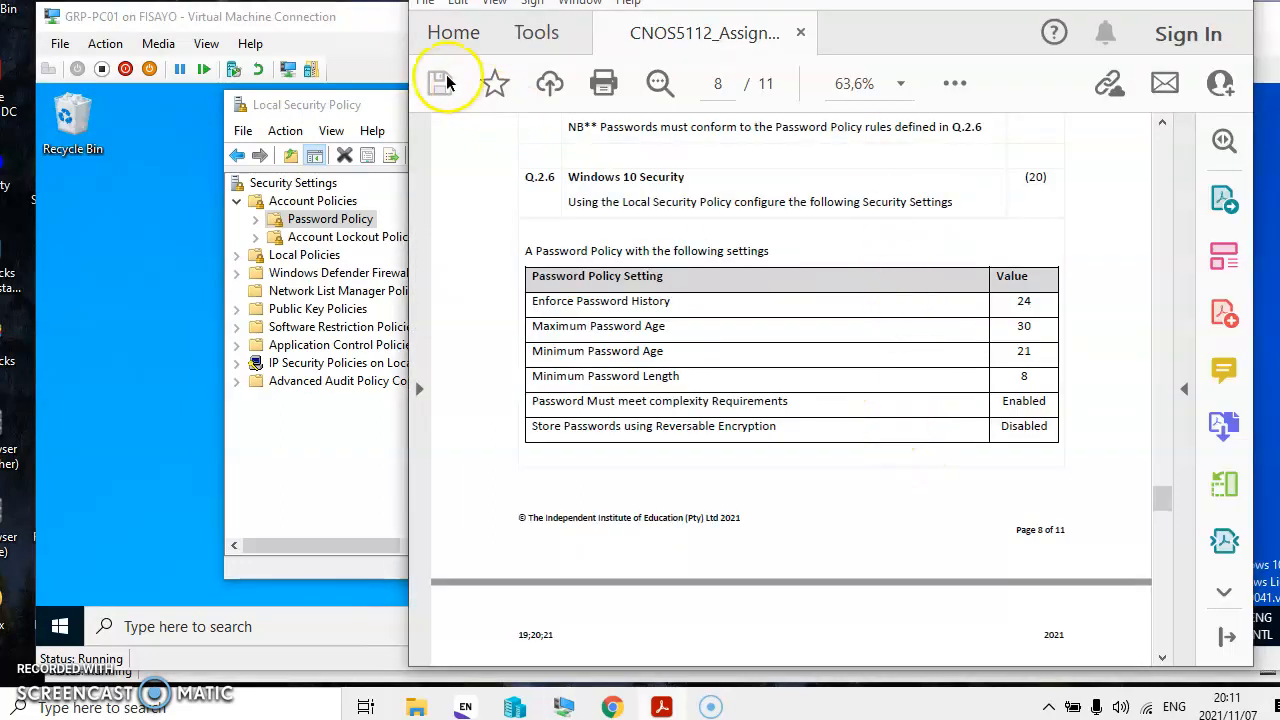
{"action": "left_click", "coordinate": [390, 104]}
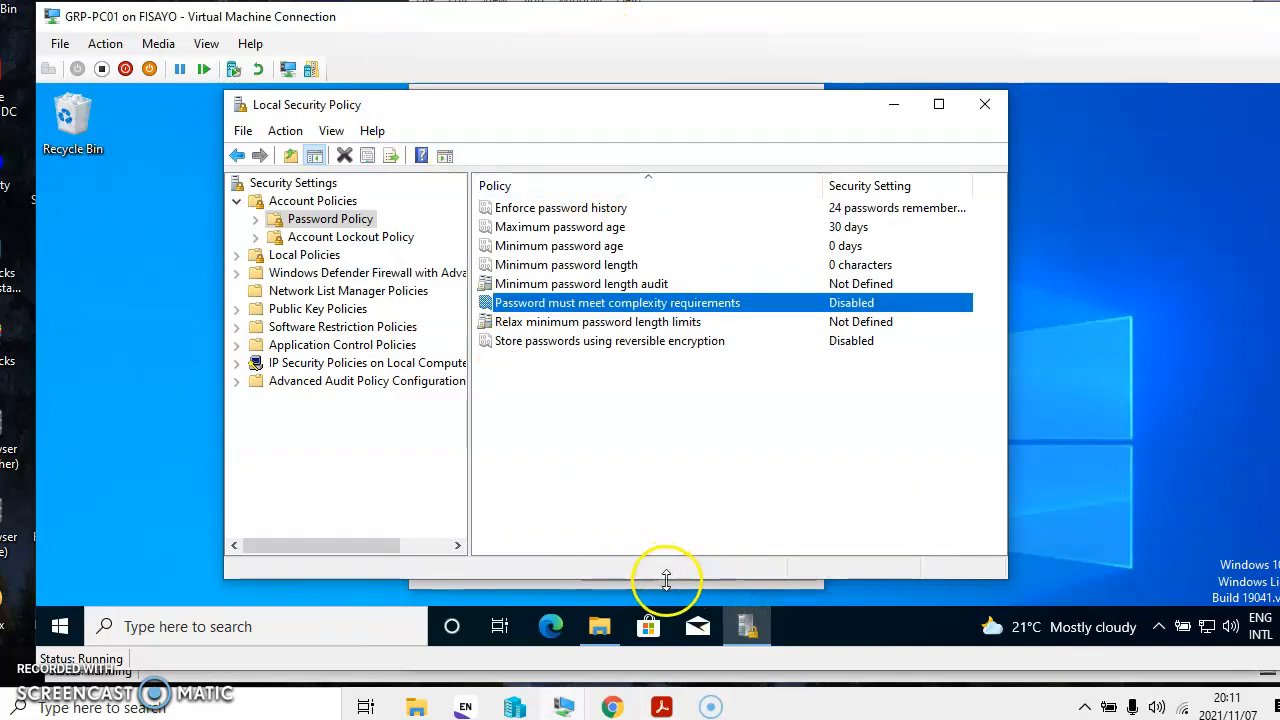
{"action": "left_click_drag", "start_coordinate": [794, 109], "coordinate": [810, 145]}
{"action": "left_click", "coordinate": [651, 95]}
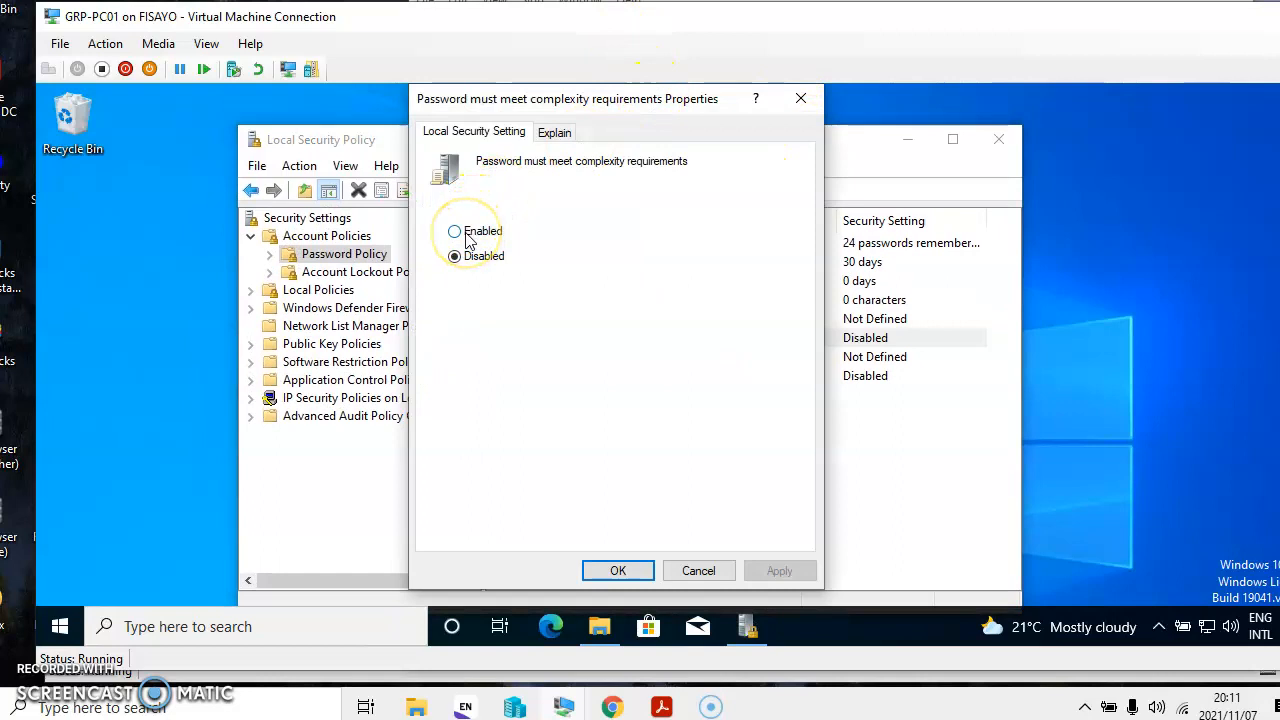
{"action": "left_click", "coordinate": [779, 570]}
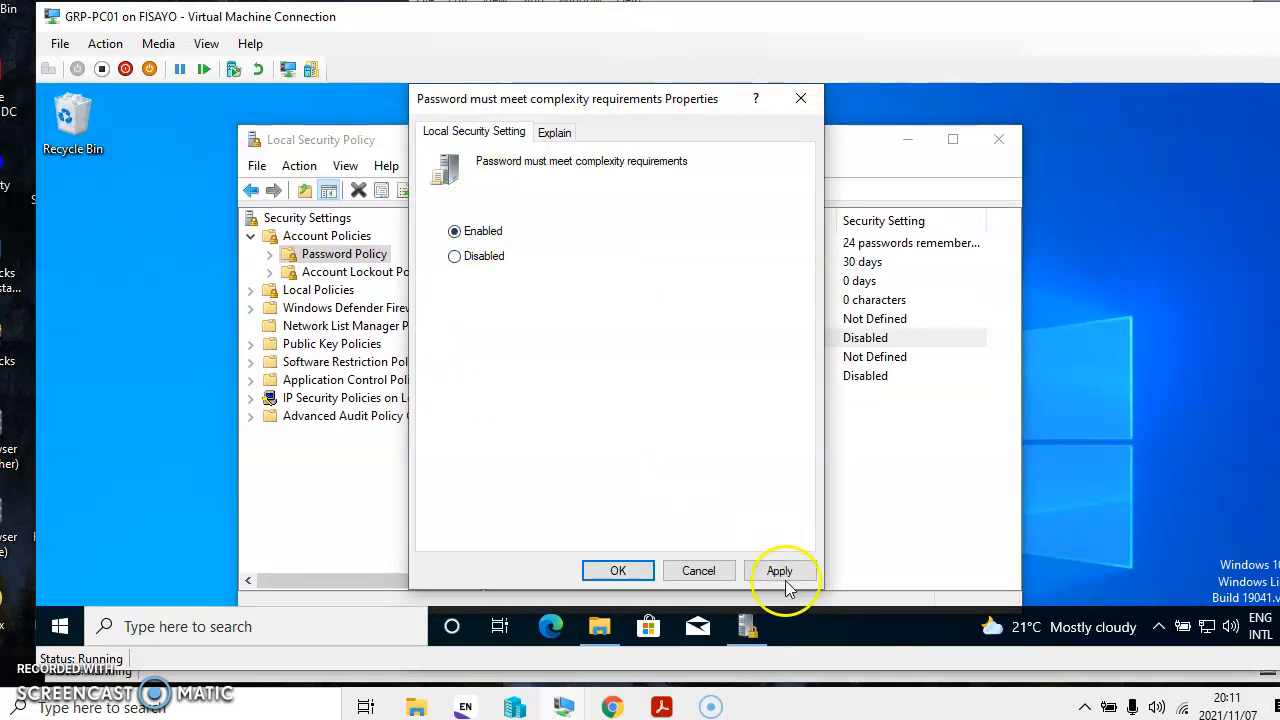
{"action": "left_click", "coordinate": [618, 572]}
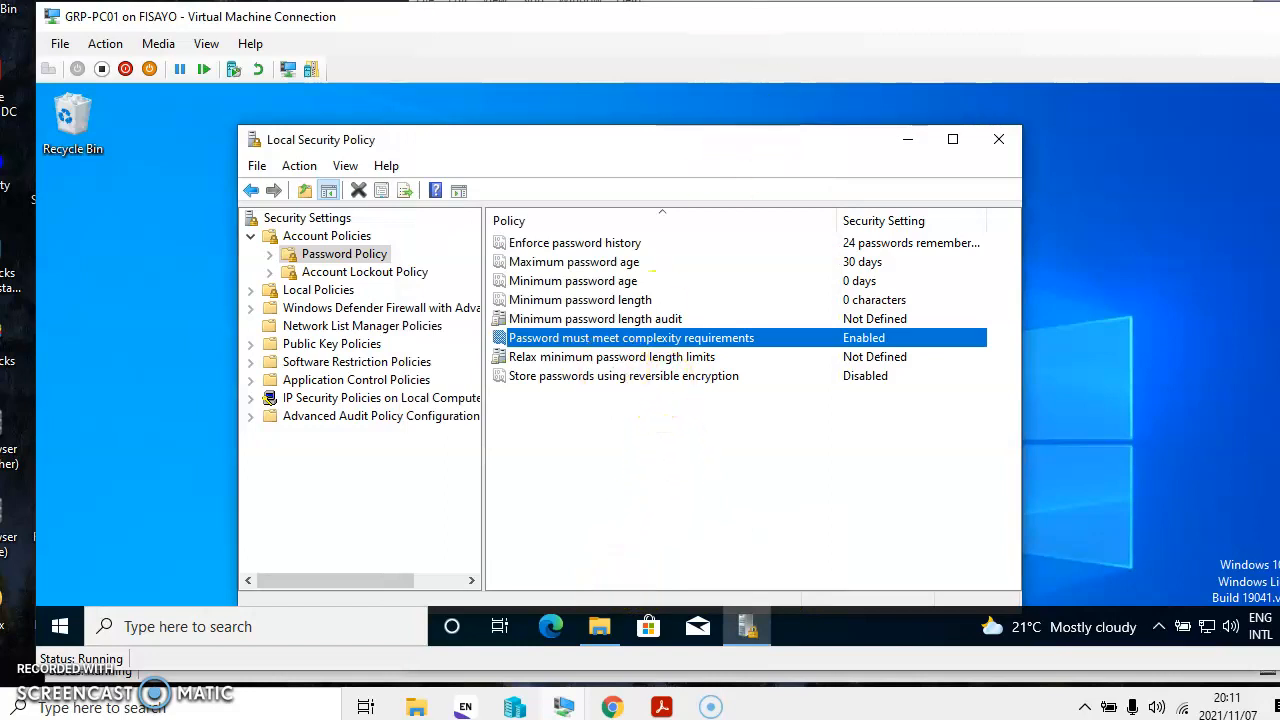
Check the reversible encryption requirement against the current setting and read the Account Lockout Policy requirements on page 9 of the assignment PDF.
{"action": "left_click", "coordinate": [960, 1]}
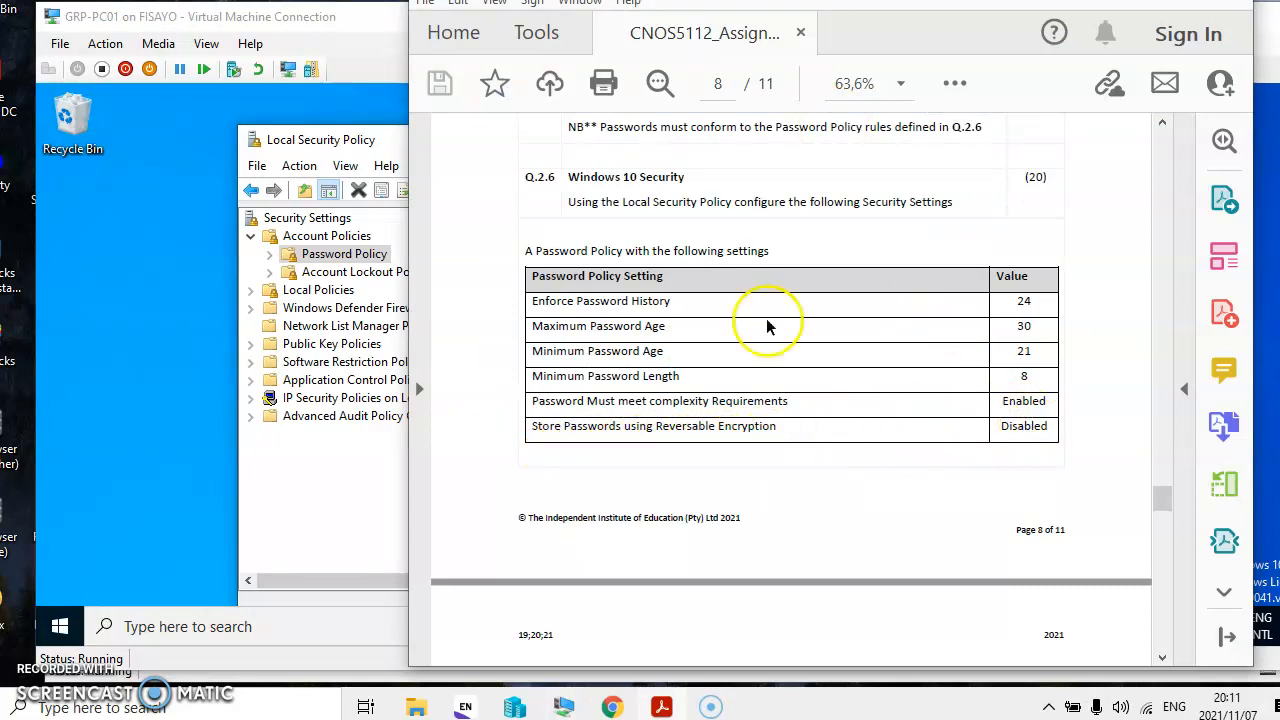
{"action": "left_click", "coordinate": [386, 141]}
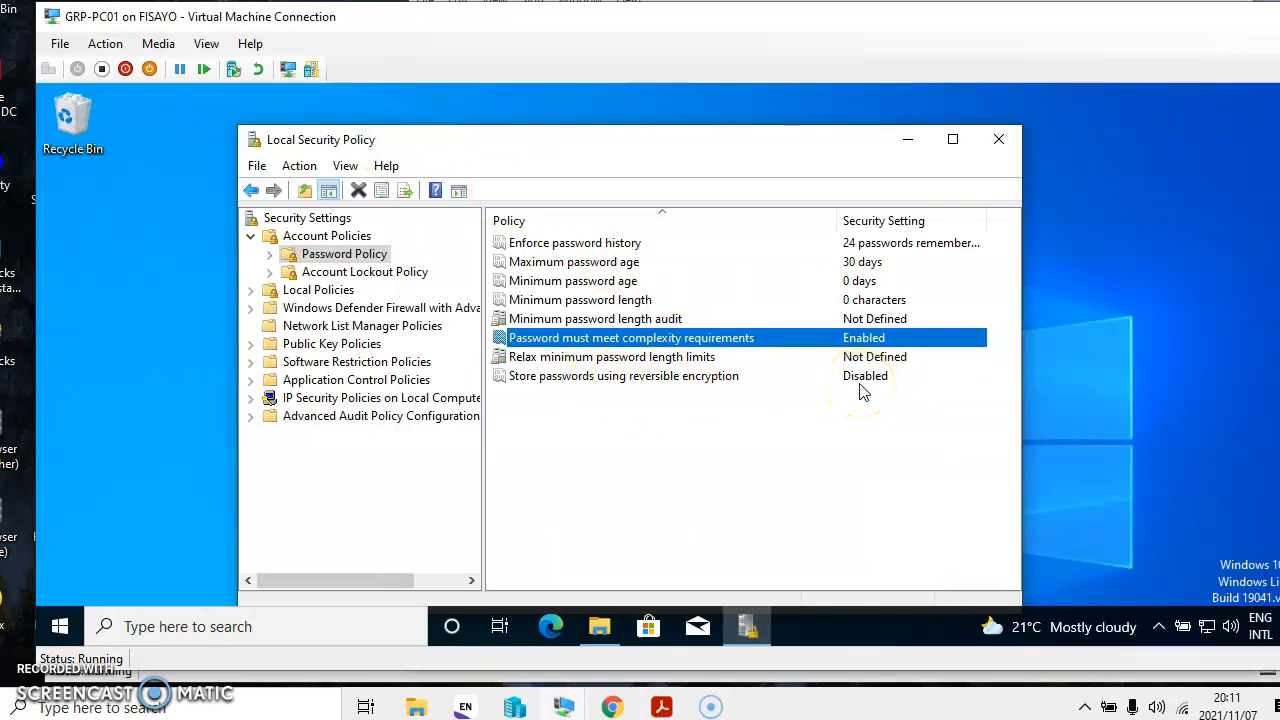
{"action": "left_click", "coordinate": [661, 707]}
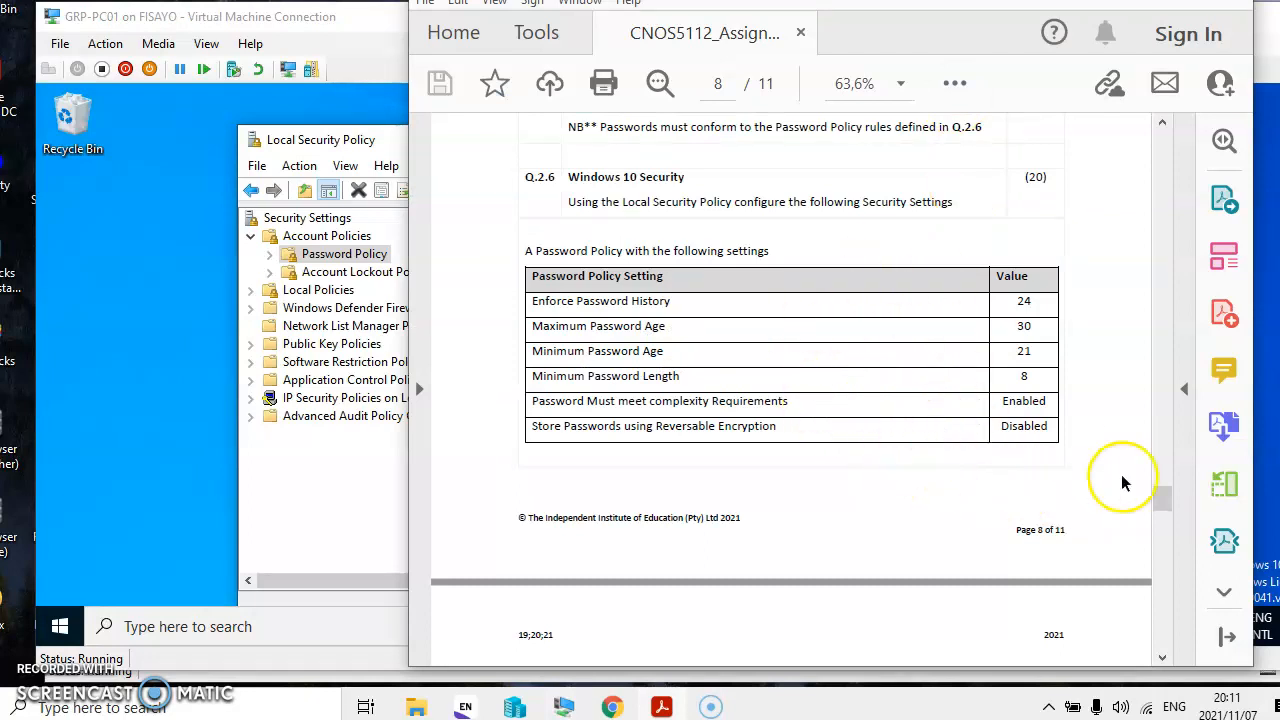
{"action": "left_click", "coordinate": [1163, 660]}
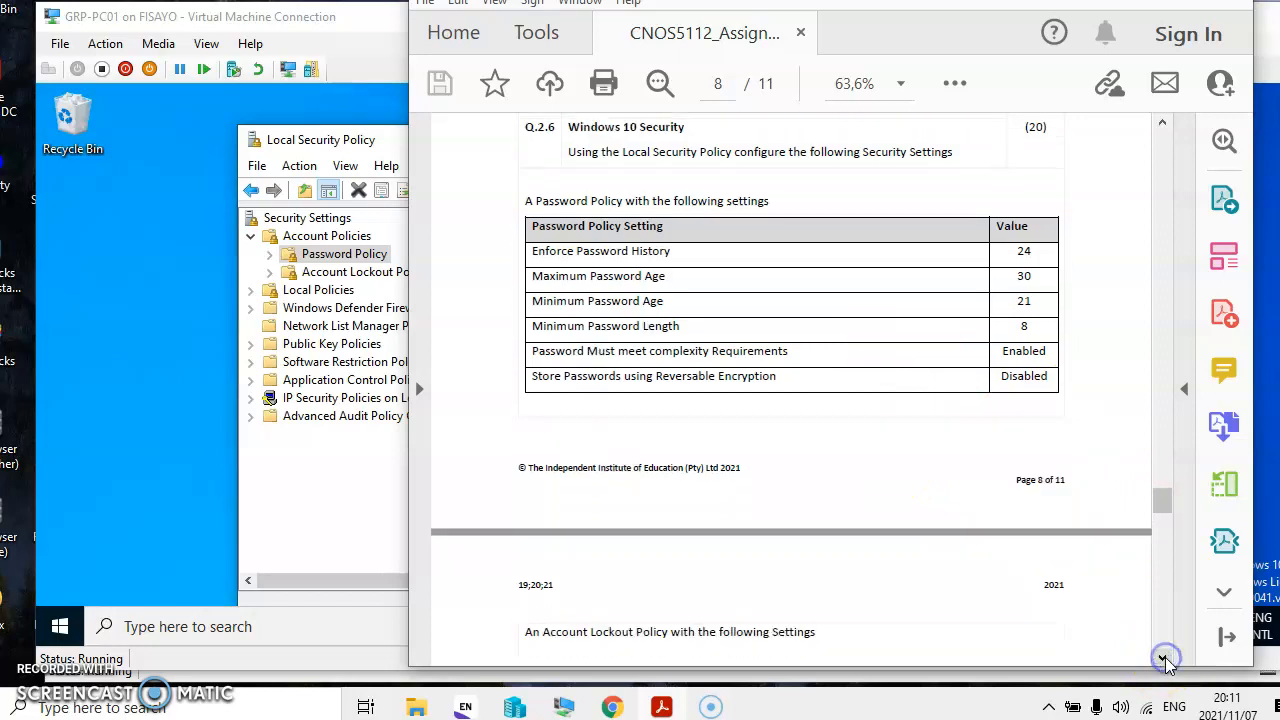
{"action": "left_click", "coordinate": [1163, 660]}
{"action": "left_click", "coordinate": [1163, 660]}
{"action": "left_click", "coordinate": [1163, 660]}
{"action": "left_click", "coordinate": [1163, 660]}
{"action": "left_click", "coordinate": [1163, 660]}
{"action": "left_click", "coordinate": [1163, 660]}
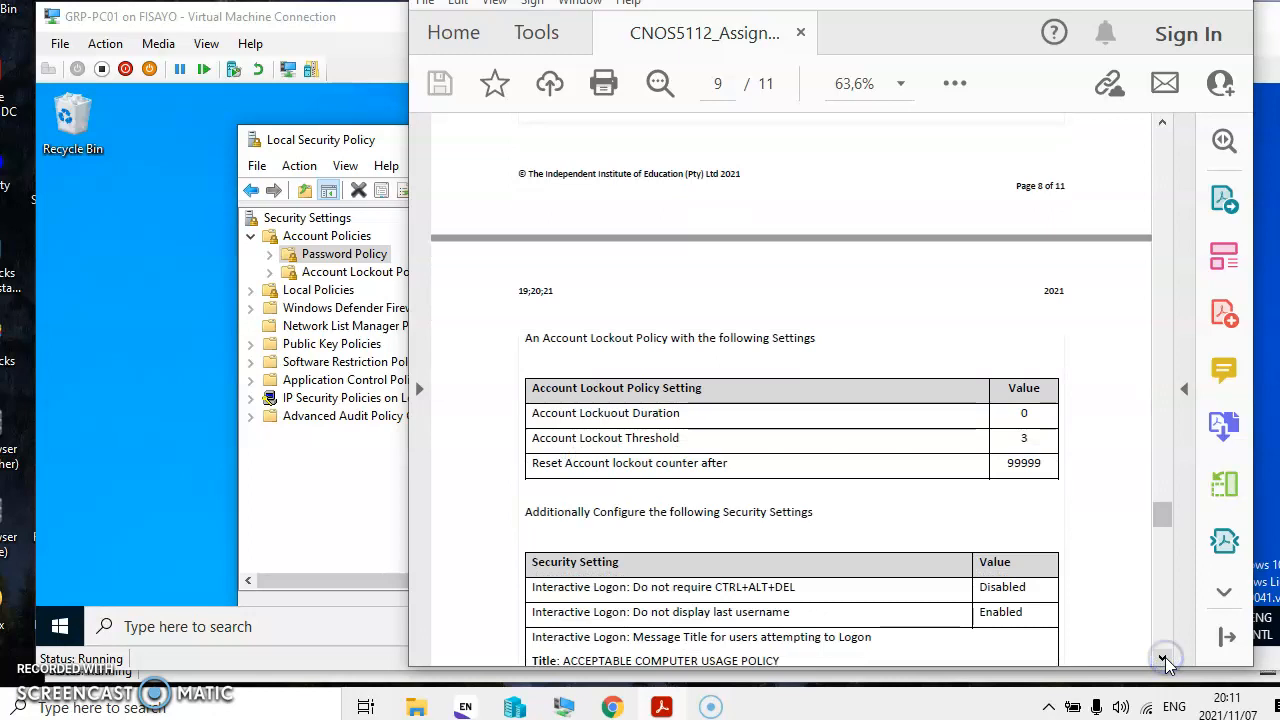
{"action": "left_click", "coordinate": [1163, 660]}
{"action": "left_click", "coordinate": [1163, 660]}
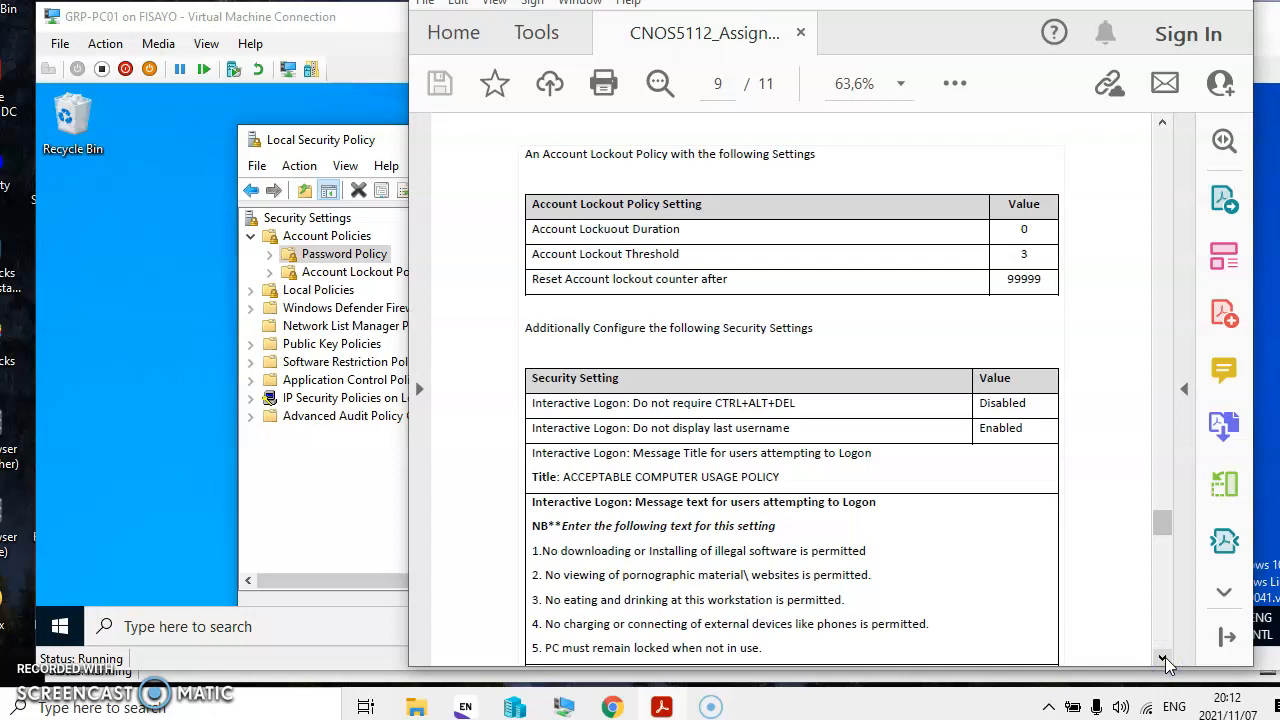
Show the Account Lockout Policy settings in Local Security Policy and compare them with the assignment PDF's lockout table.
{"action": "left_click", "coordinate": [373, 137]}
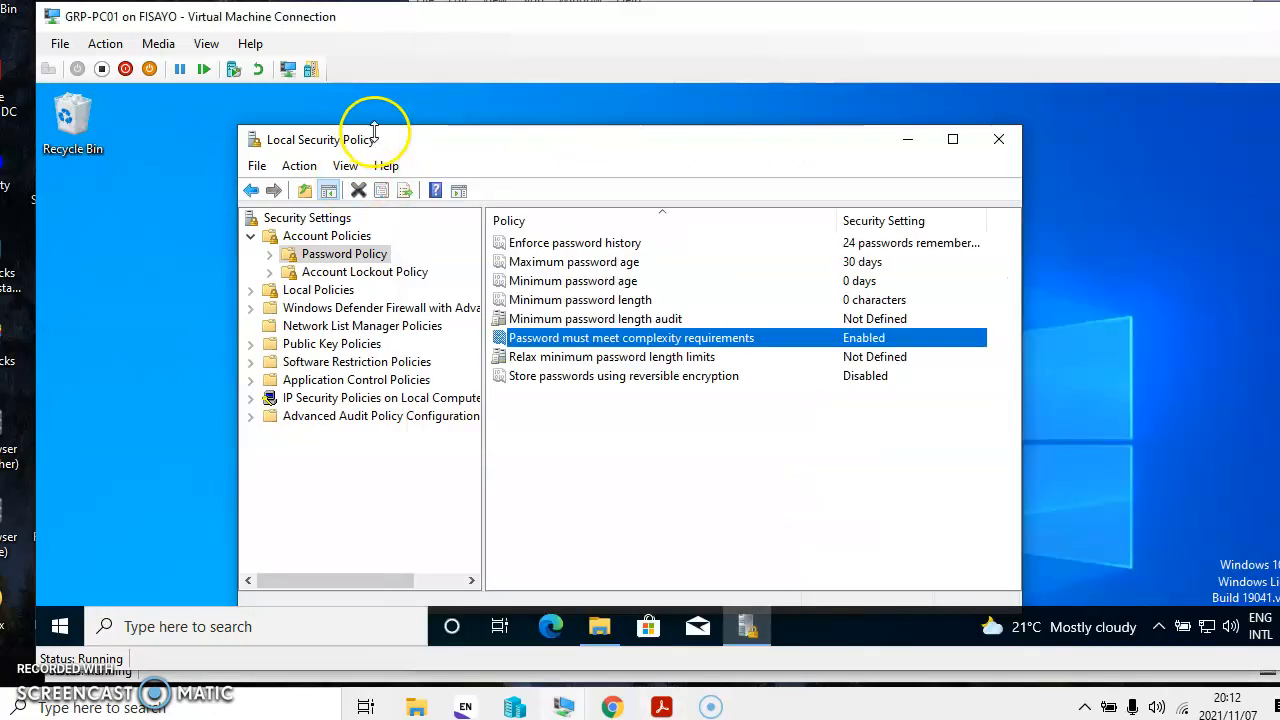
{"action": "left_click", "coordinate": [340, 275]}
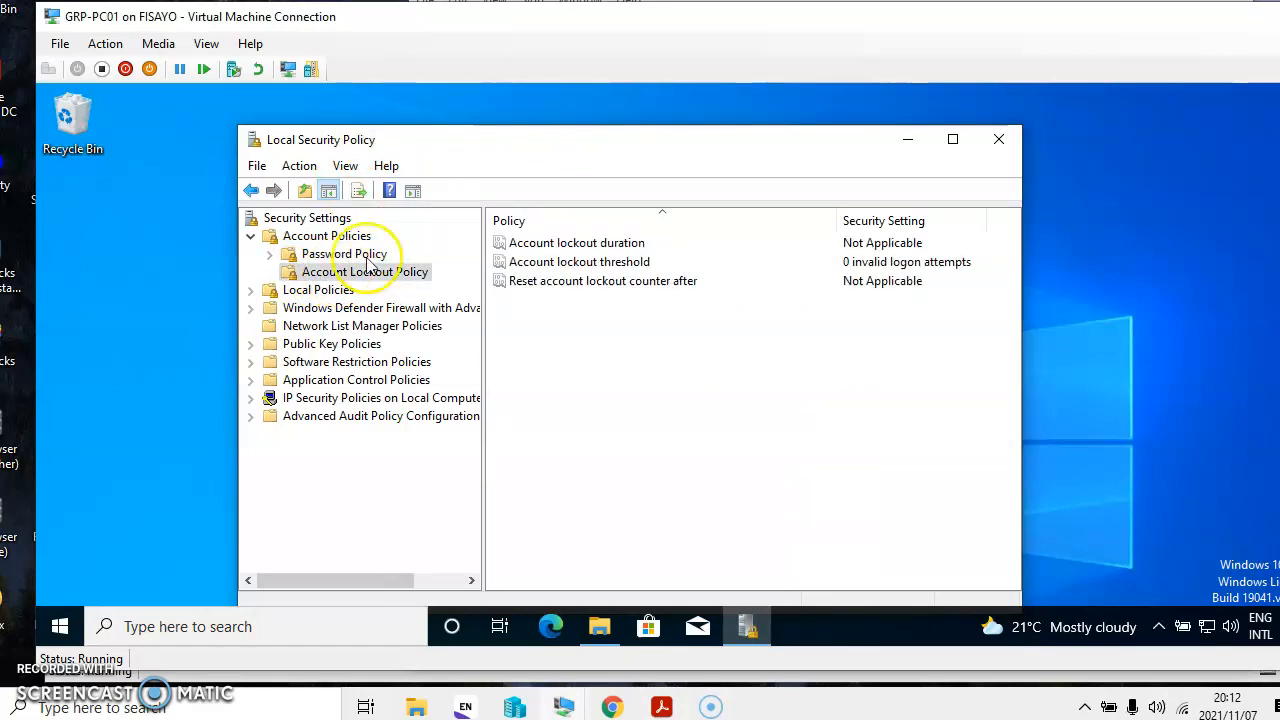
{"action": "key", "text": "alt+Tab"}
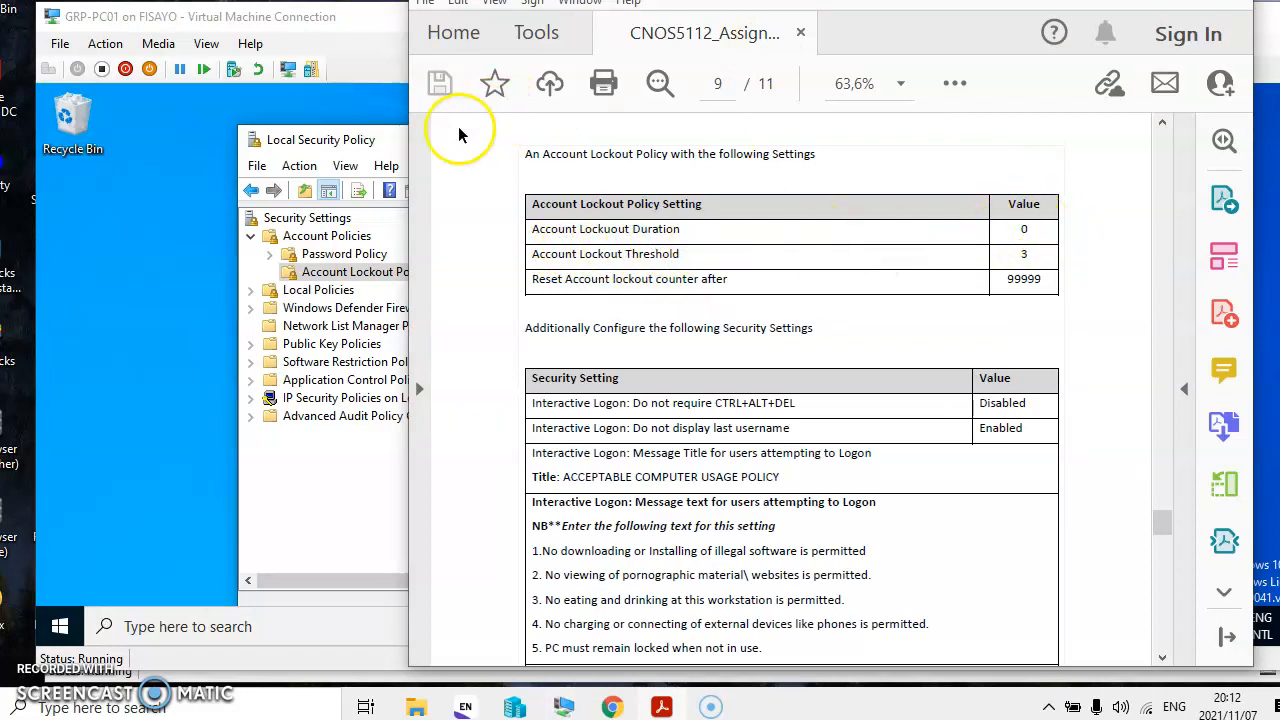
{"action": "left_click", "coordinate": [395, 135]}
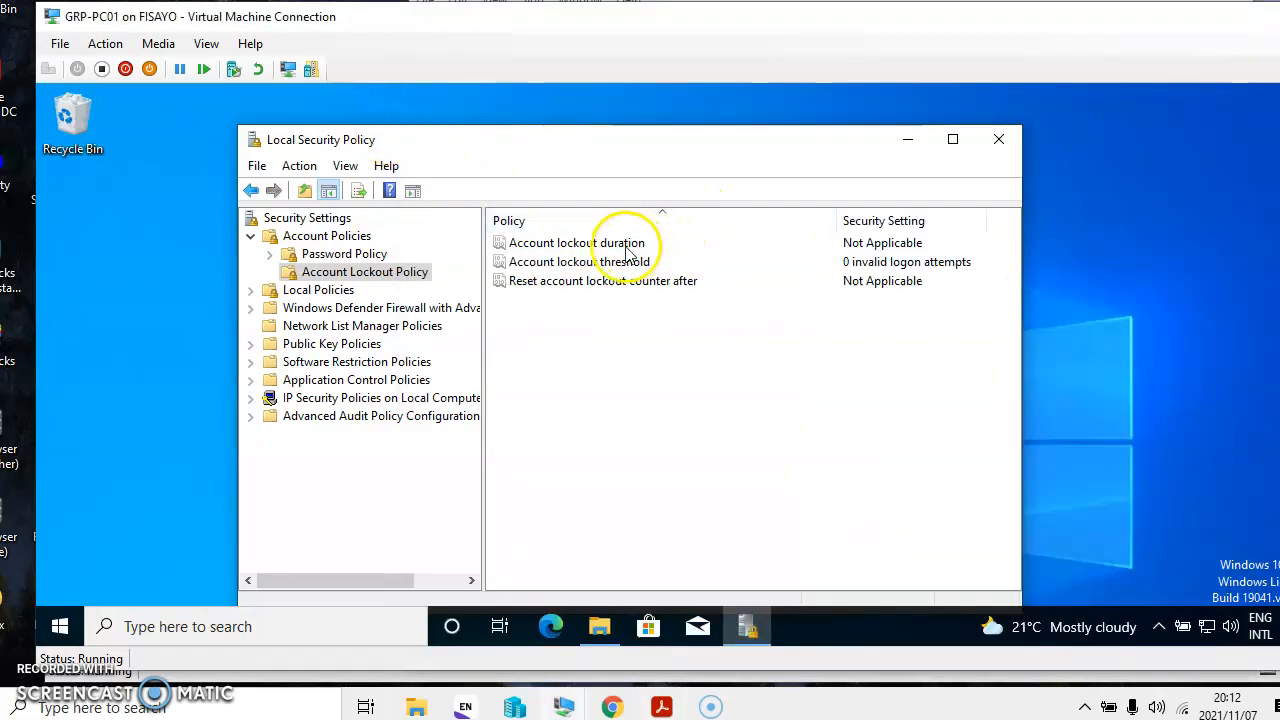
Open the Account lockout duration properties, read the policy's explanation and close the dialog.
{"action": "double_click", "coordinate": [586, 244]}
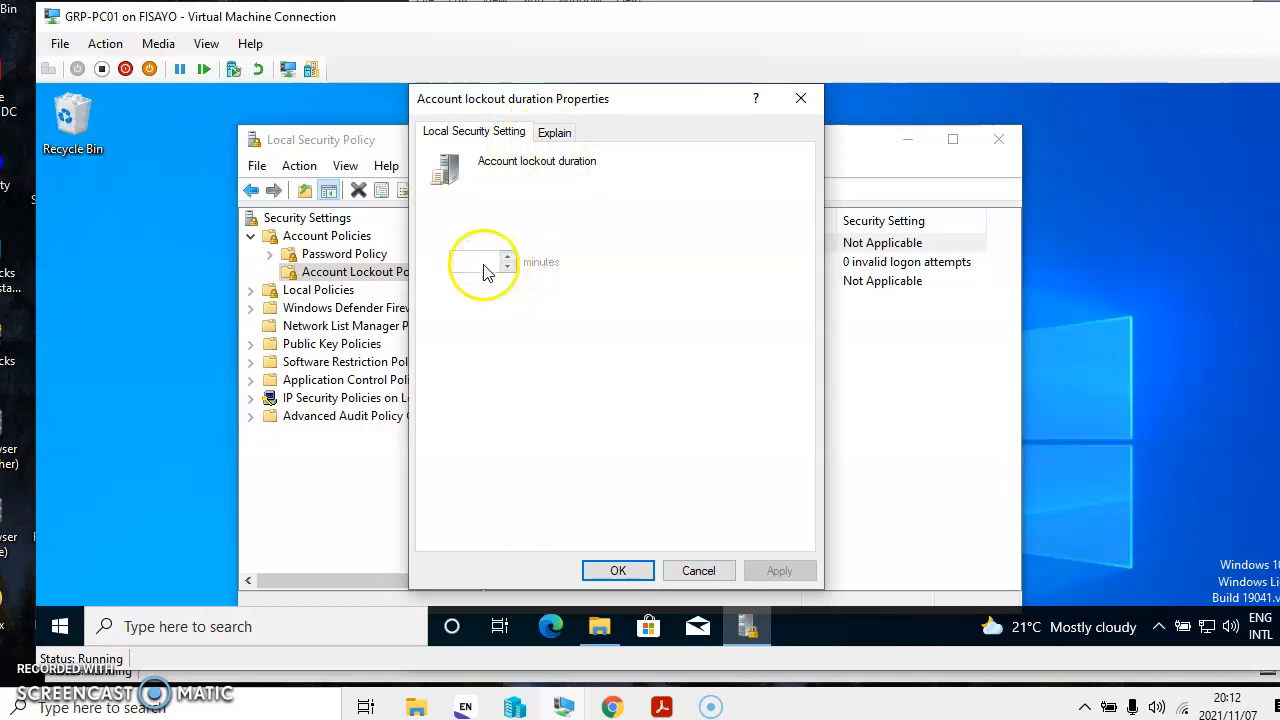
{"action": "left_click", "coordinate": [553, 133]}
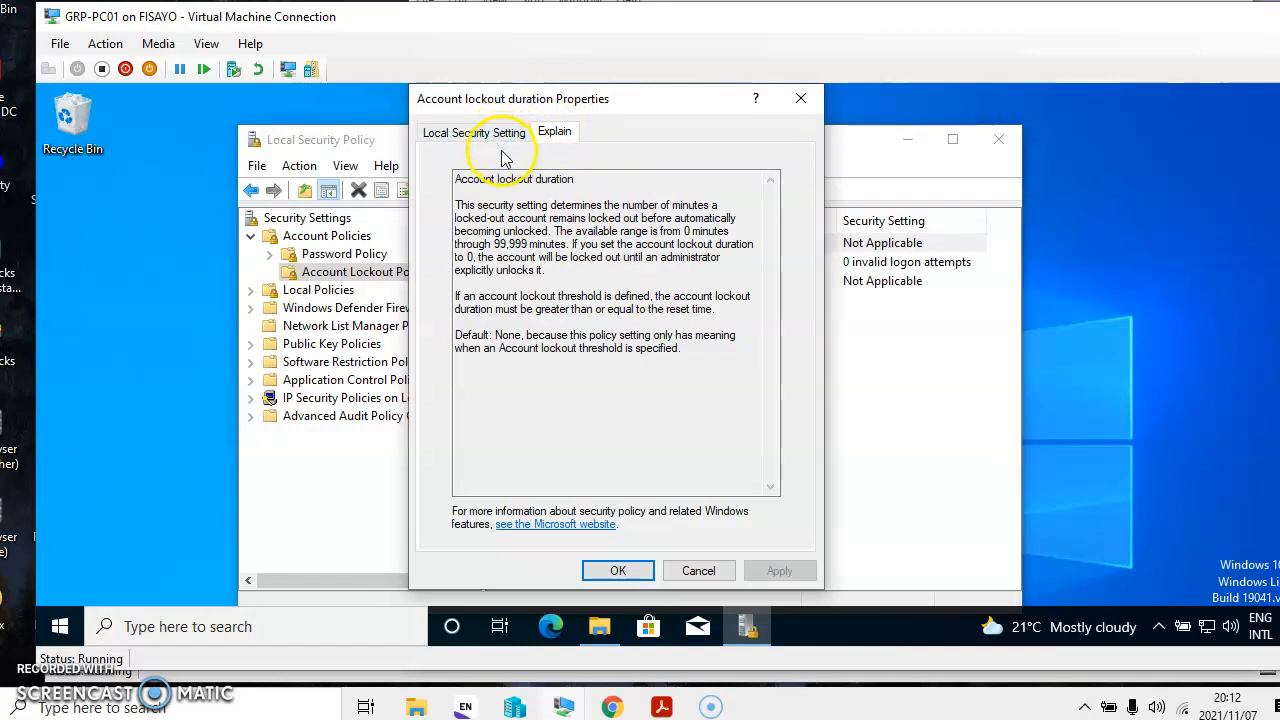
{"action": "left_click", "coordinate": [502, 140]}
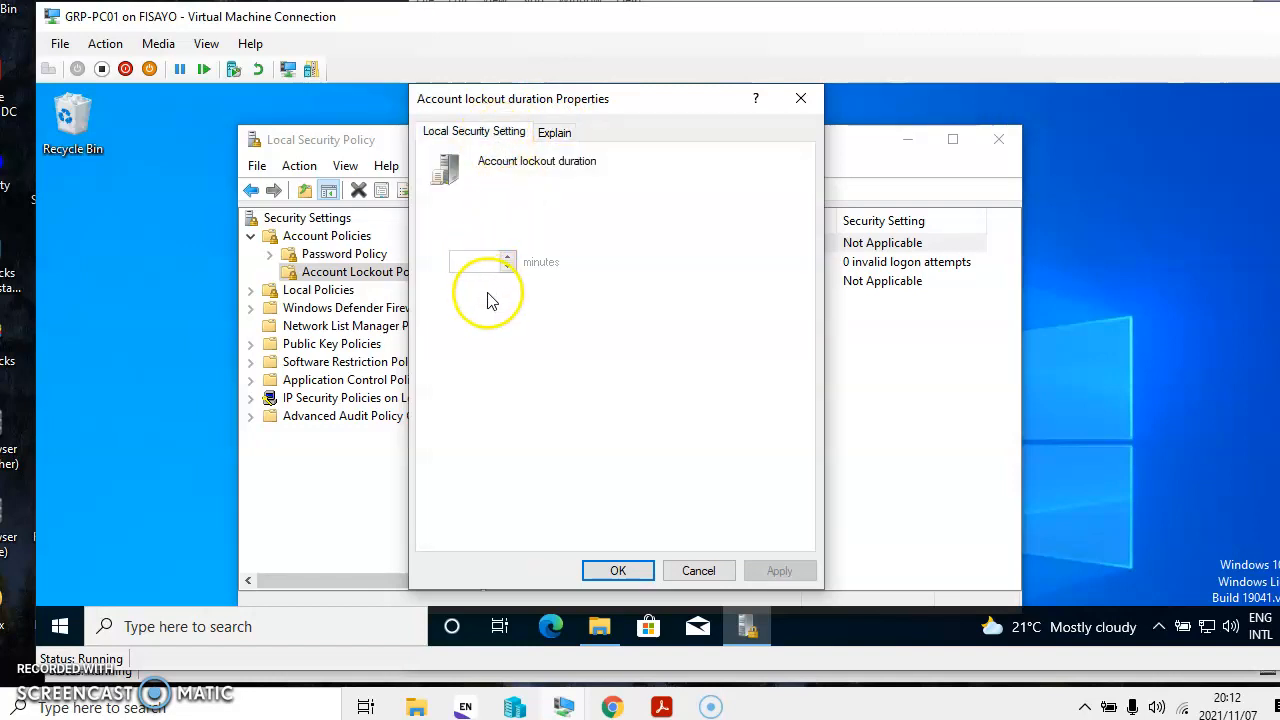
{"action": "left_click", "coordinate": [632, 568]}
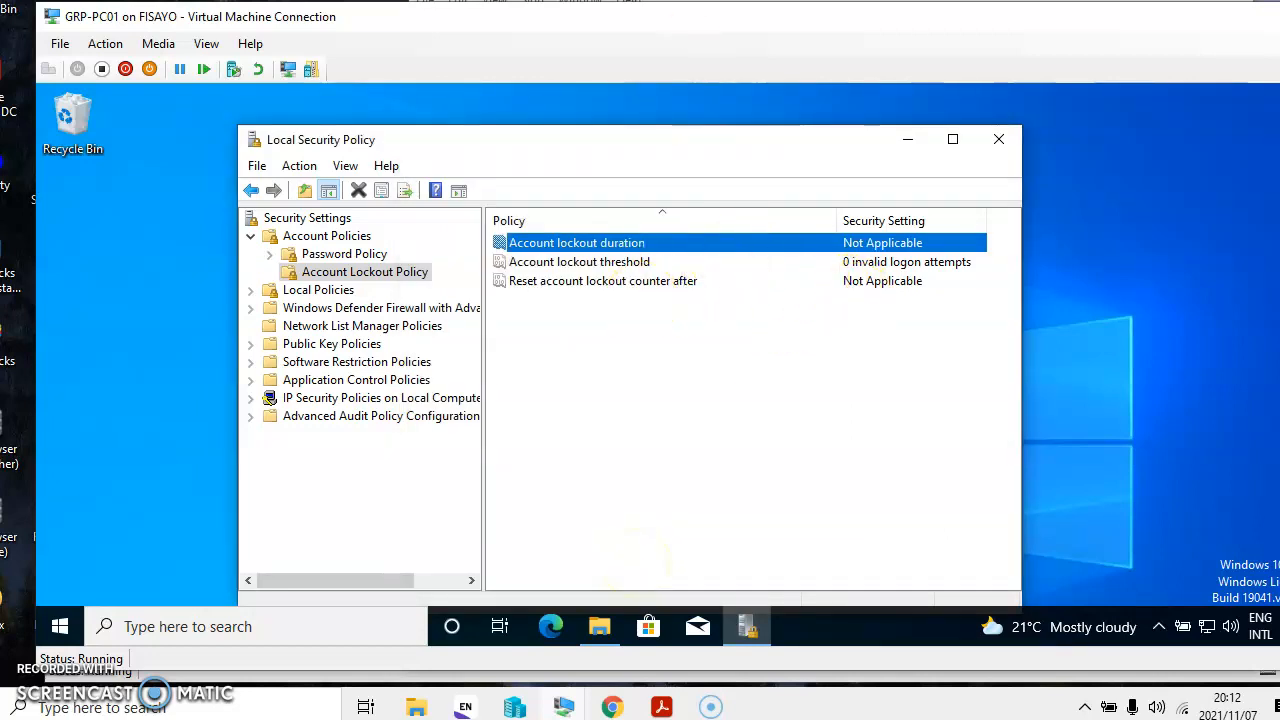
Set Account lockout threshold to 3 invalid logon attempts as the PDF requires, accepting the suggested 30 minutes for lockout duration and counter reset.
{"action": "key", "text": "alt+Tab"}
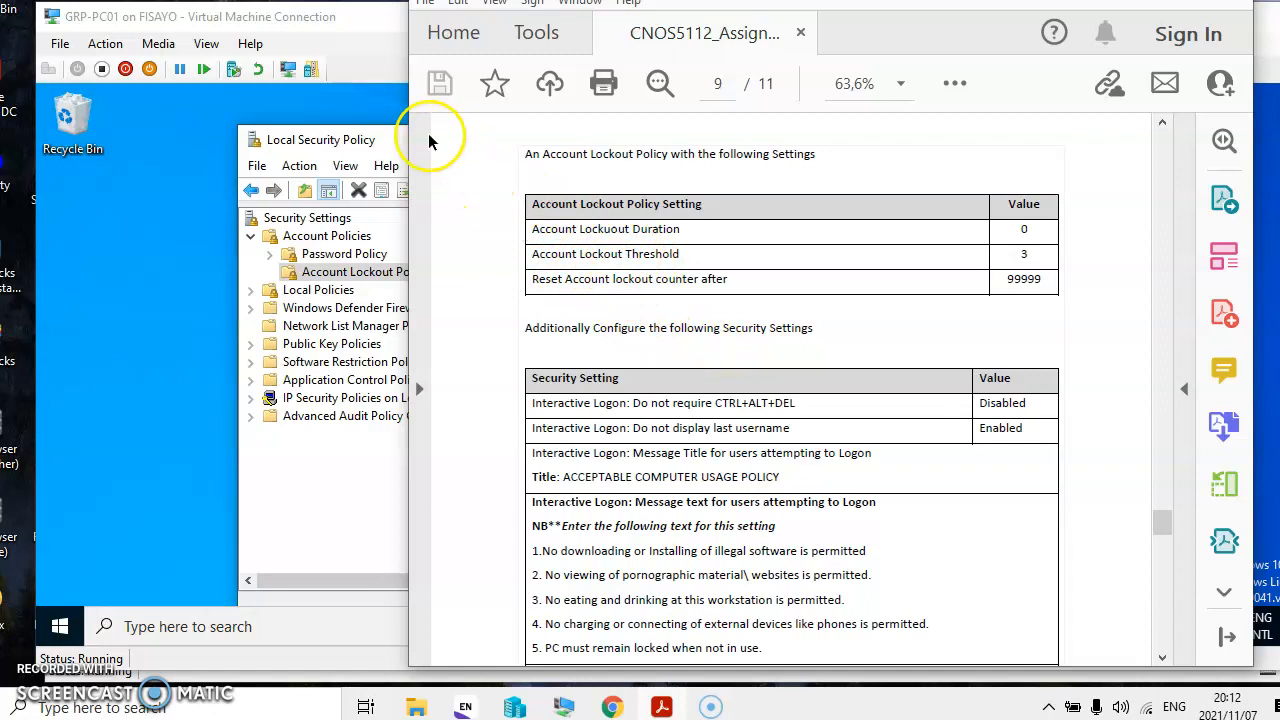
{"action": "left_click", "coordinate": [366, 136]}
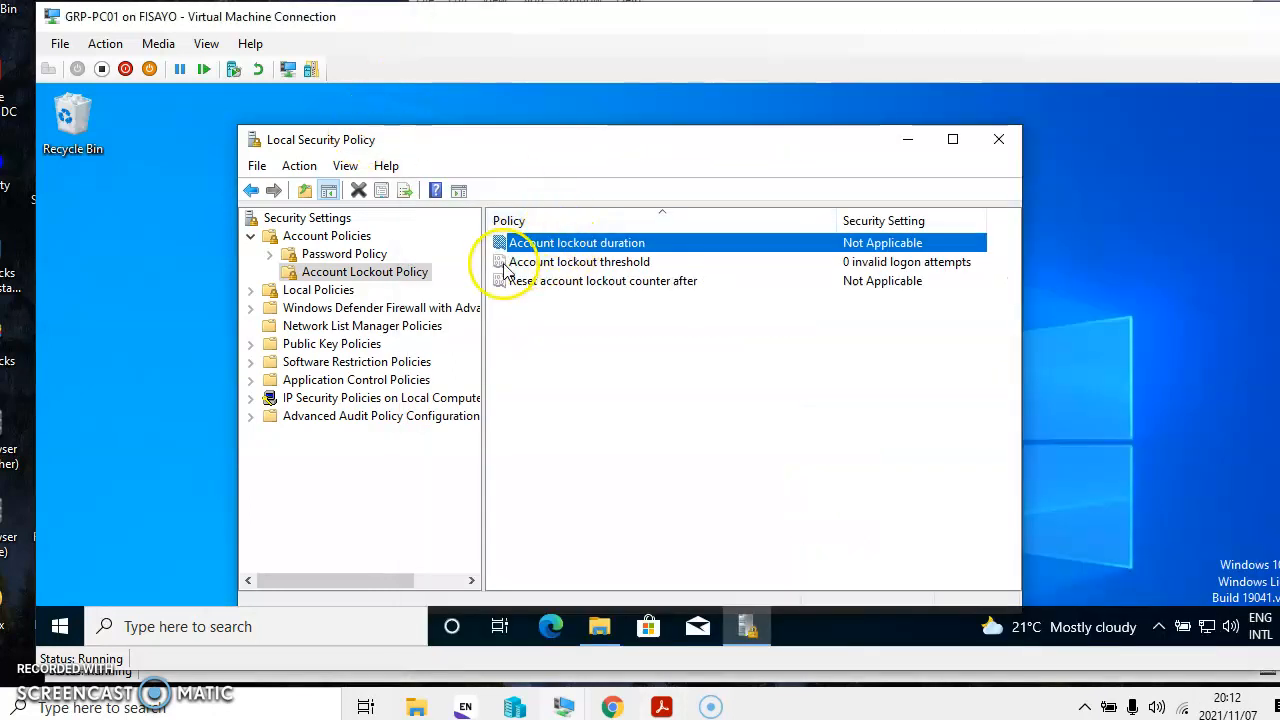
{"action": "double_click", "coordinate": [555, 262]}
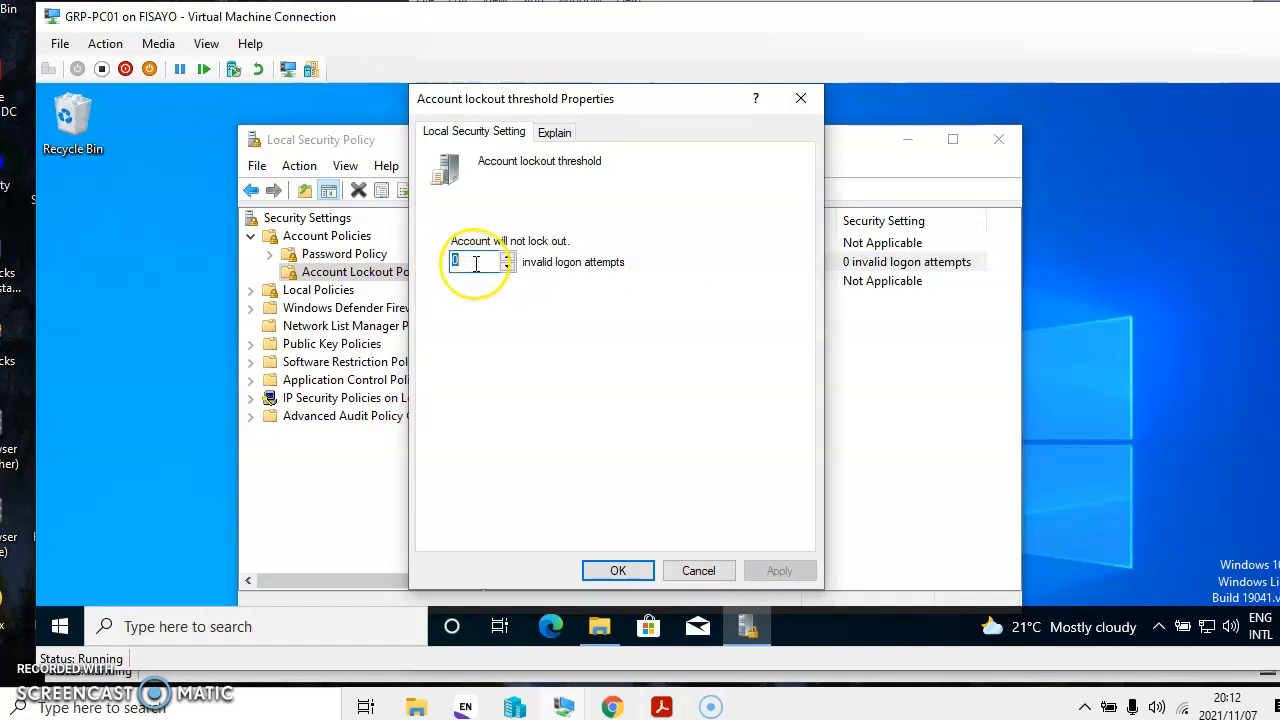
{"action": "type", "text": "3"}
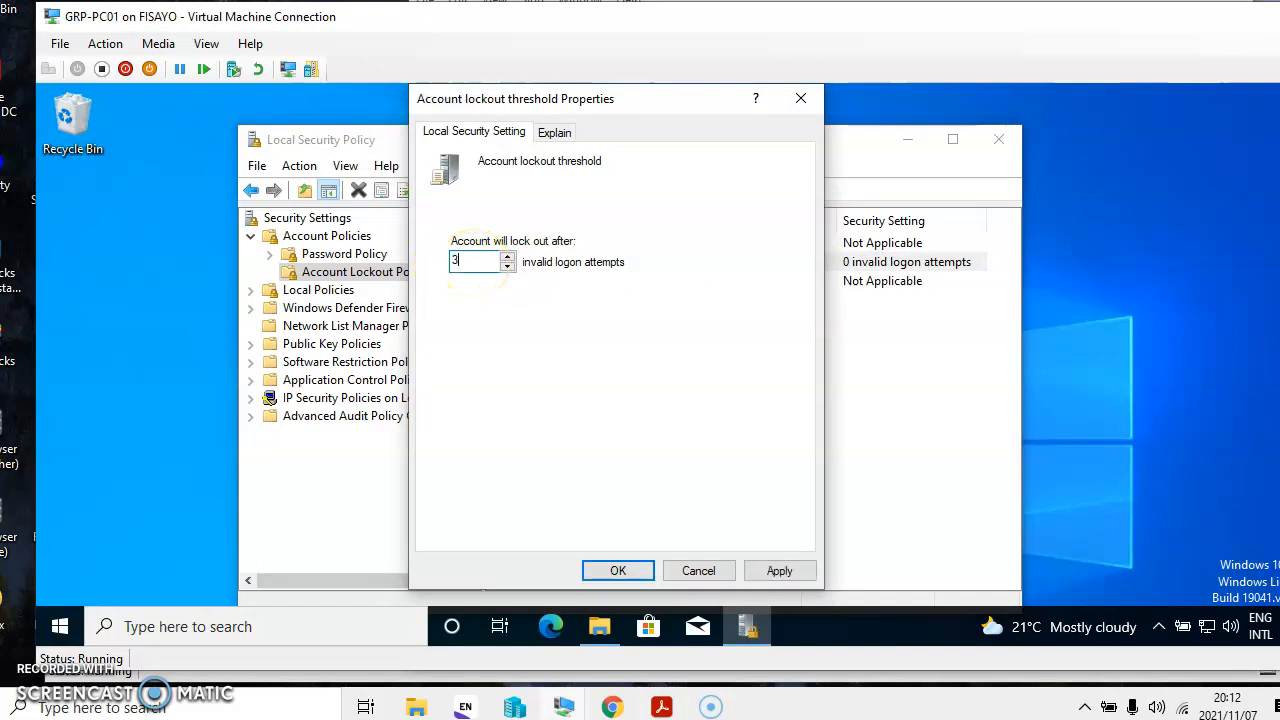
{"action": "left_click", "coordinate": [779, 570]}
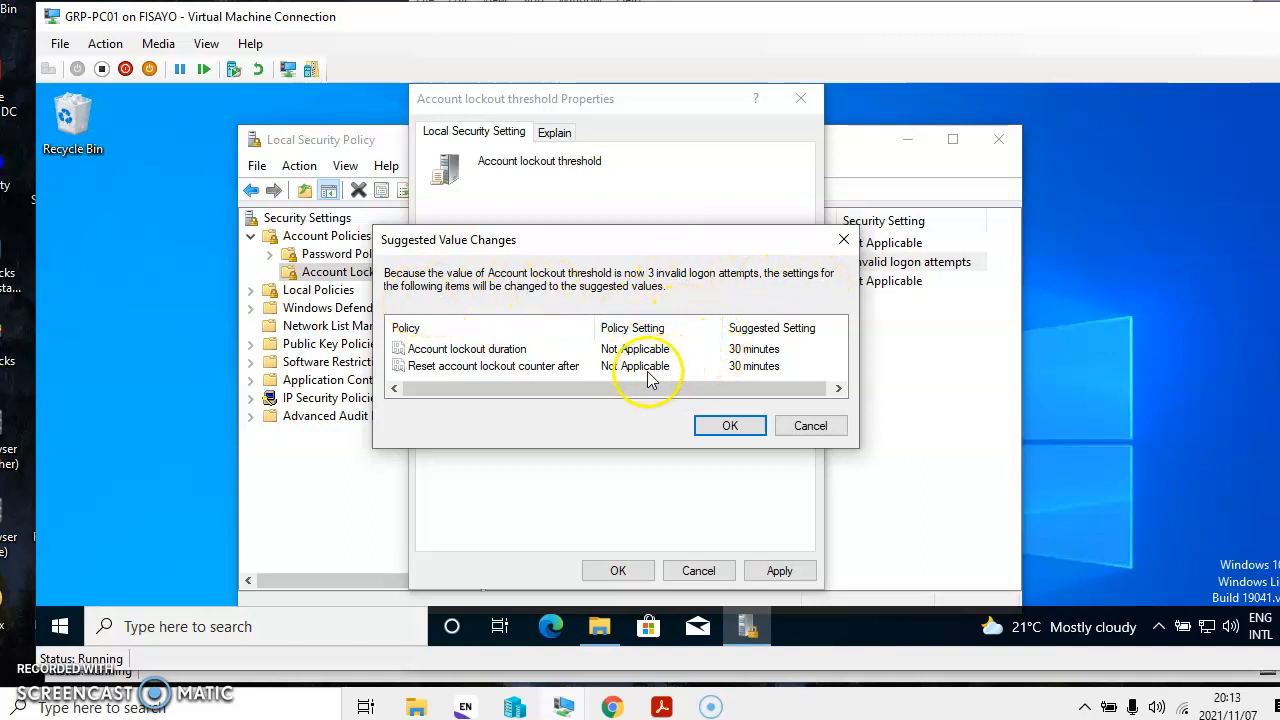
{"action": "left_click", "coordinate": [728, 427]}
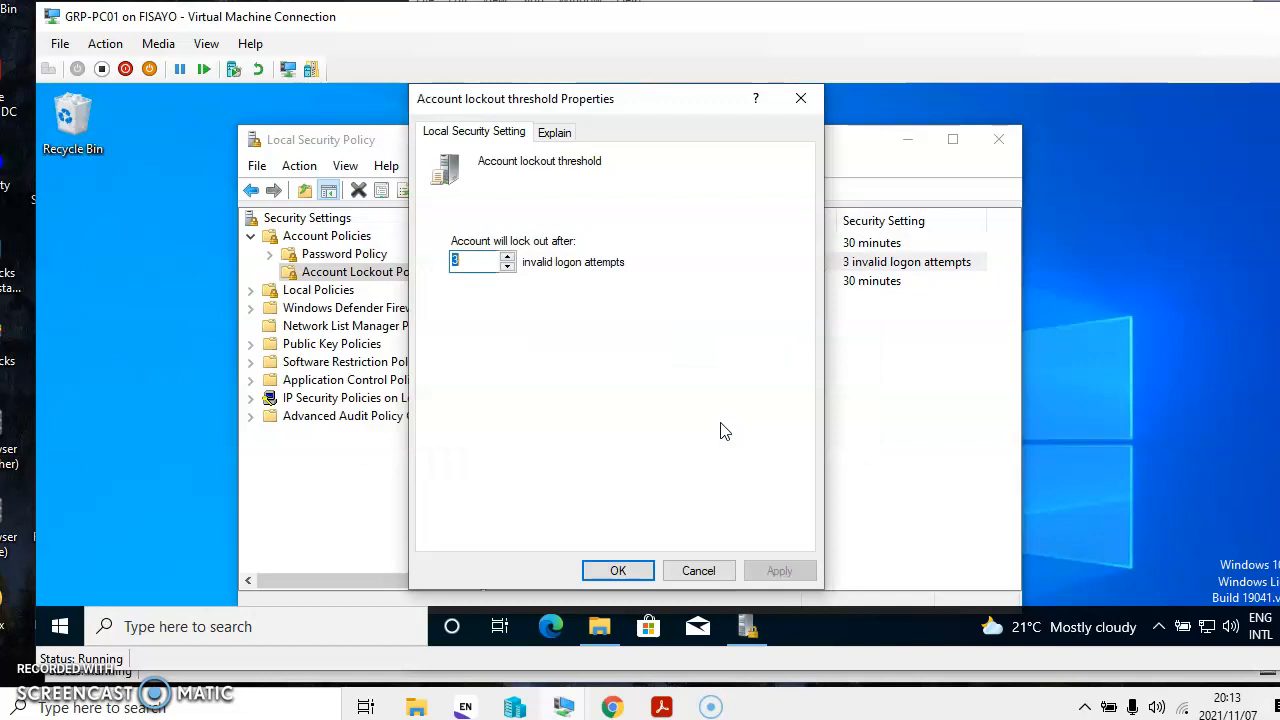
{"action": "left_click", "coordinate": [617, 571]}
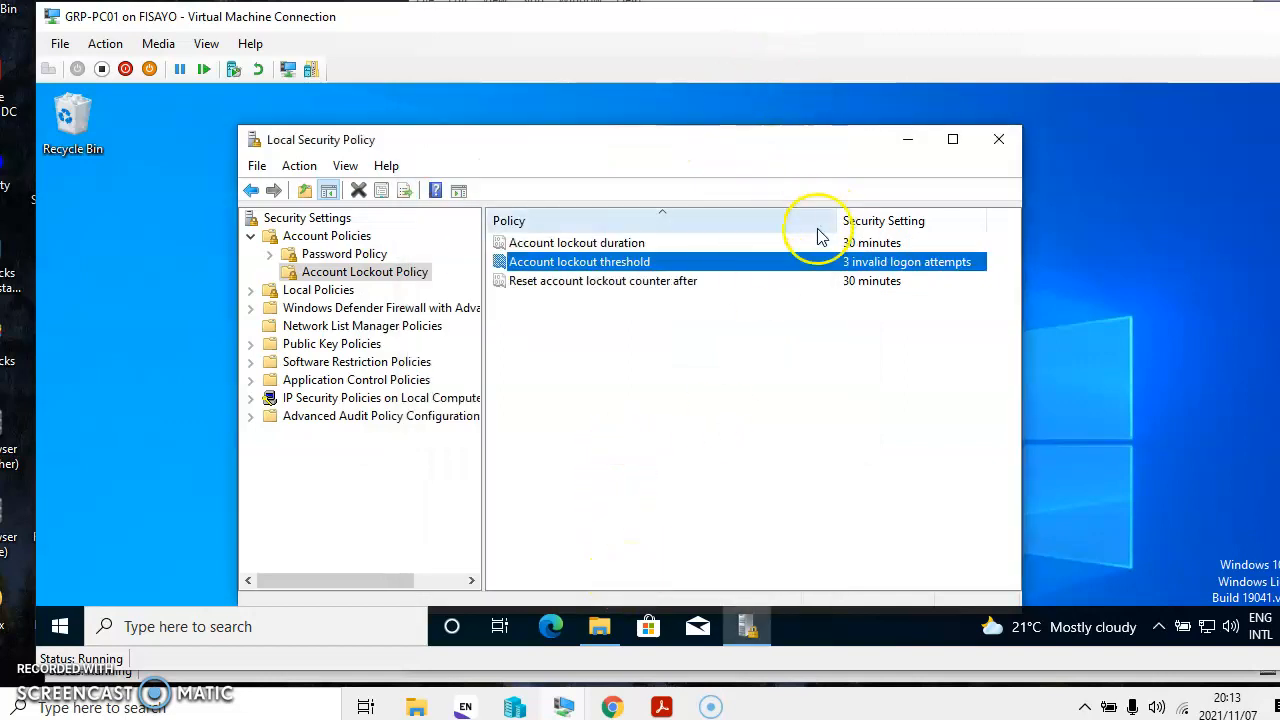
Check the required lockout duration in the assignment PDF and set Account lockout duration to 0 minutes.
{"action": "left_click", "coordinate": [706, 1]}
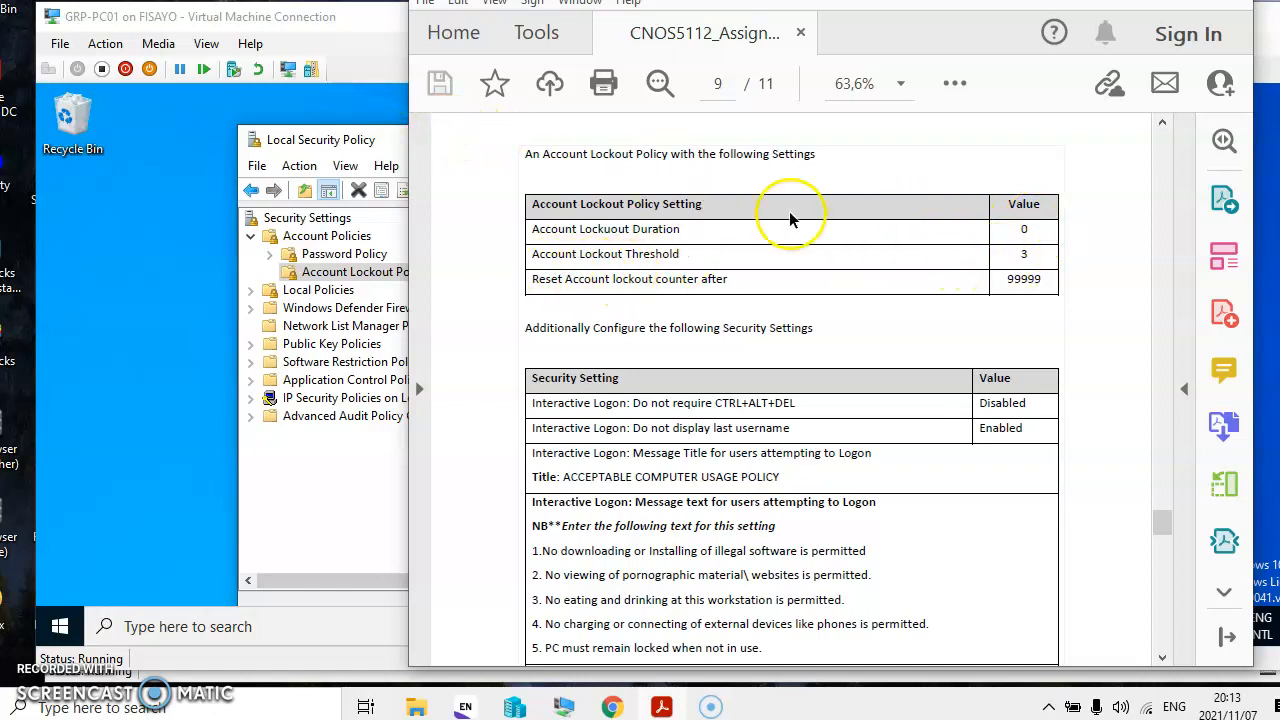
{"action": "left_click", "coordinate": [388, 148]}
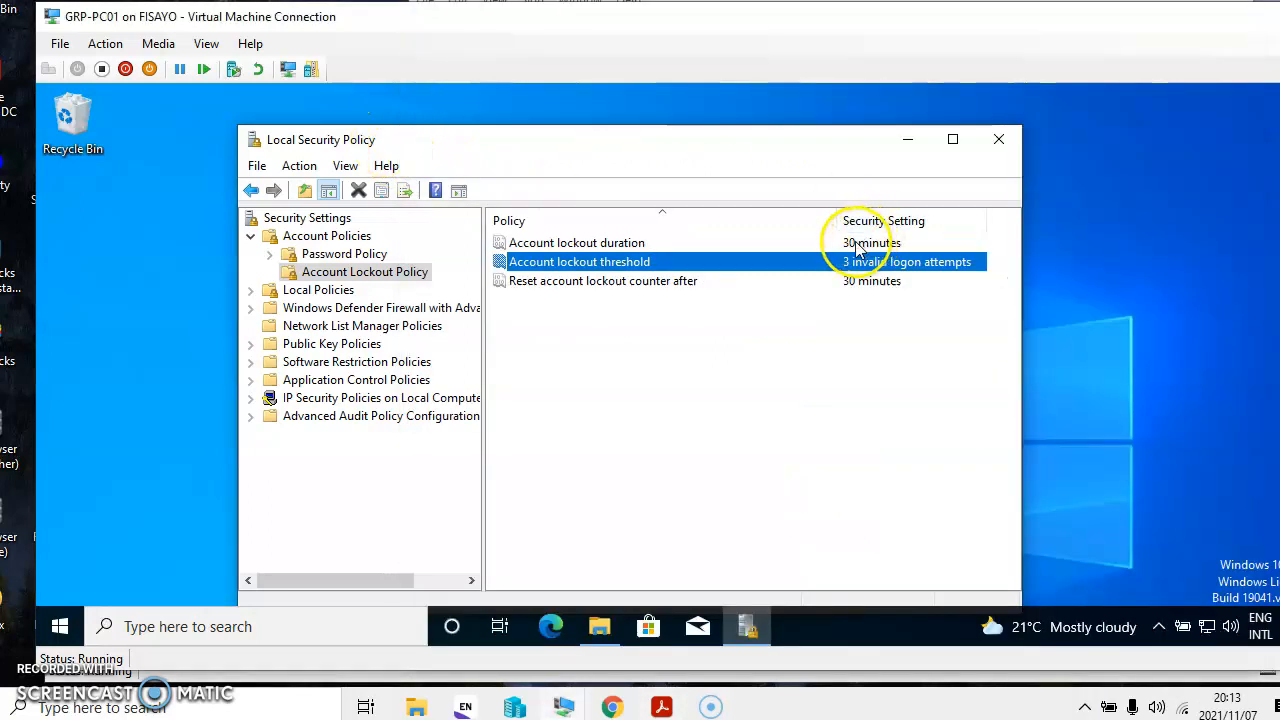
{"action": "left_click", "coordinate": [920, 2]}
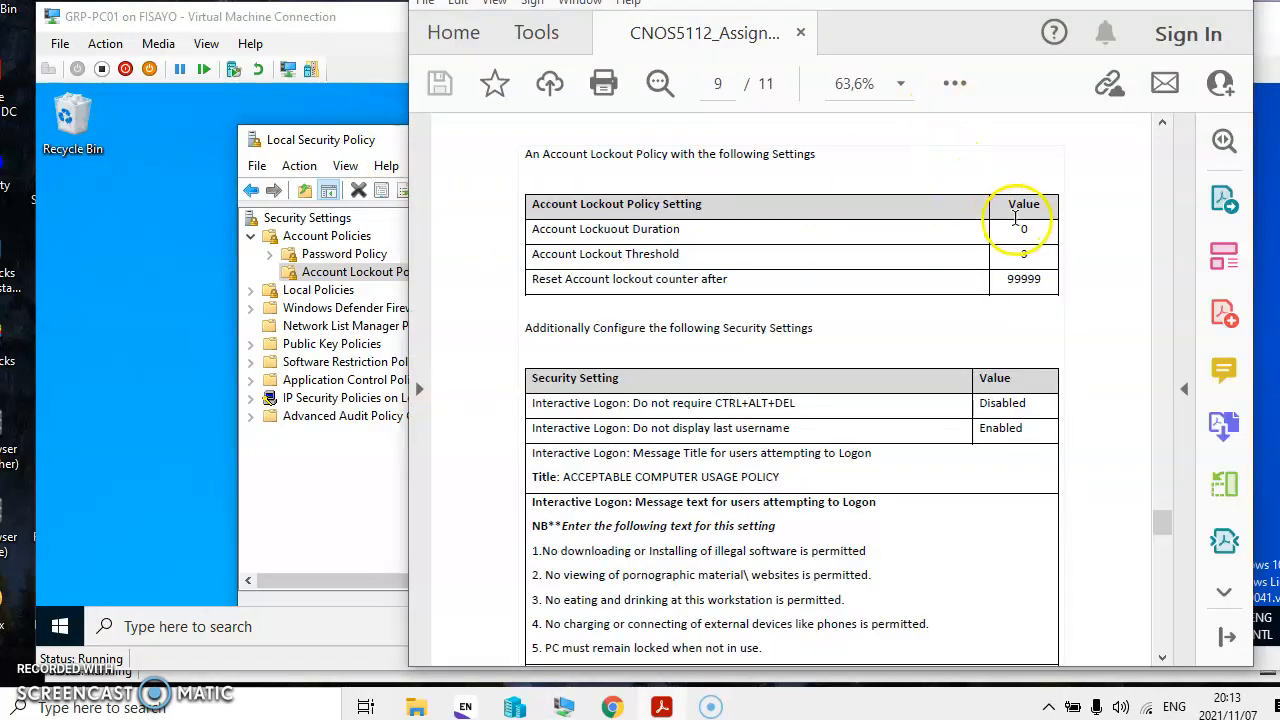
{"action": "left_click", "coordinate": [386, 130]}
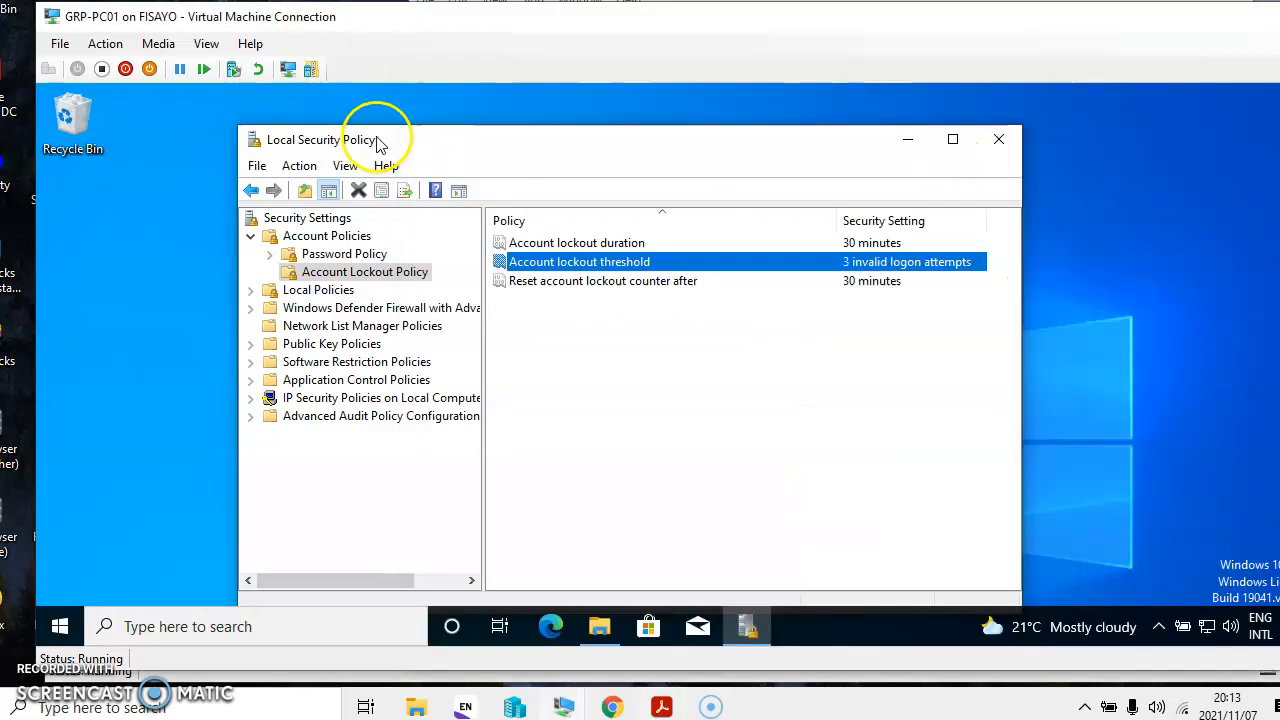
{"action": "double_click", "coordinate": [851, 247]}
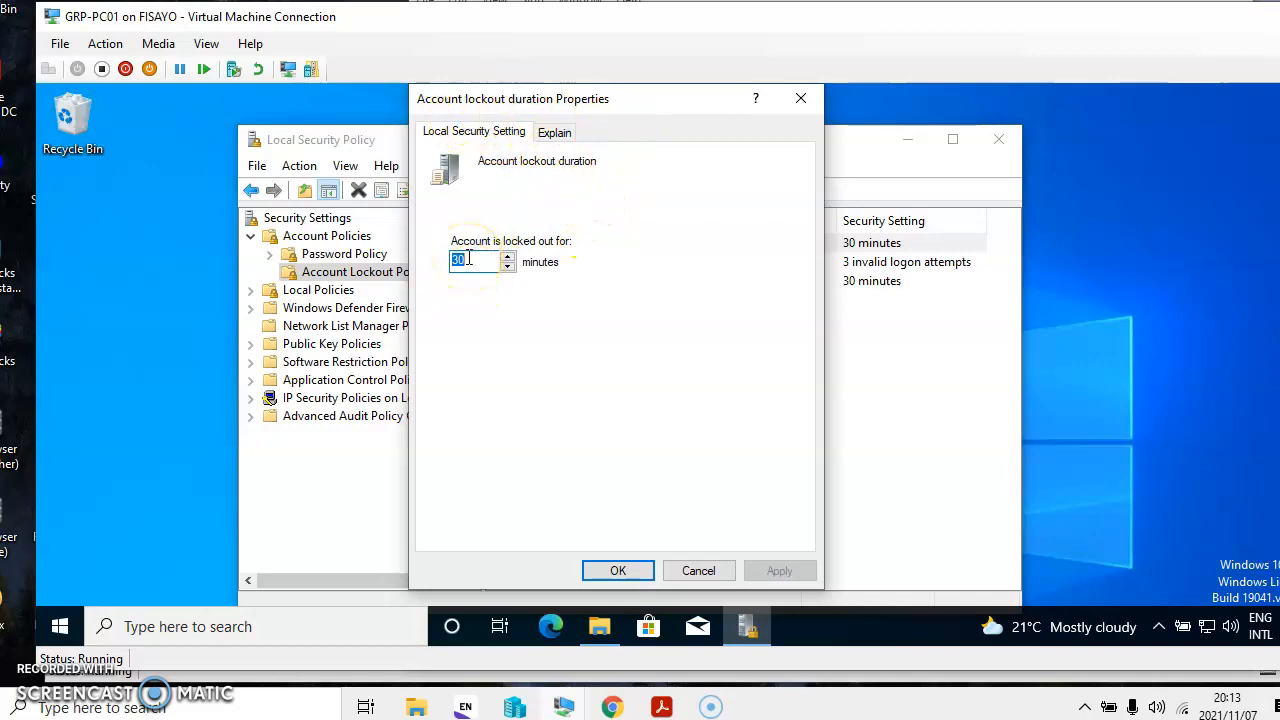
{"action": "type", "text": "0"}
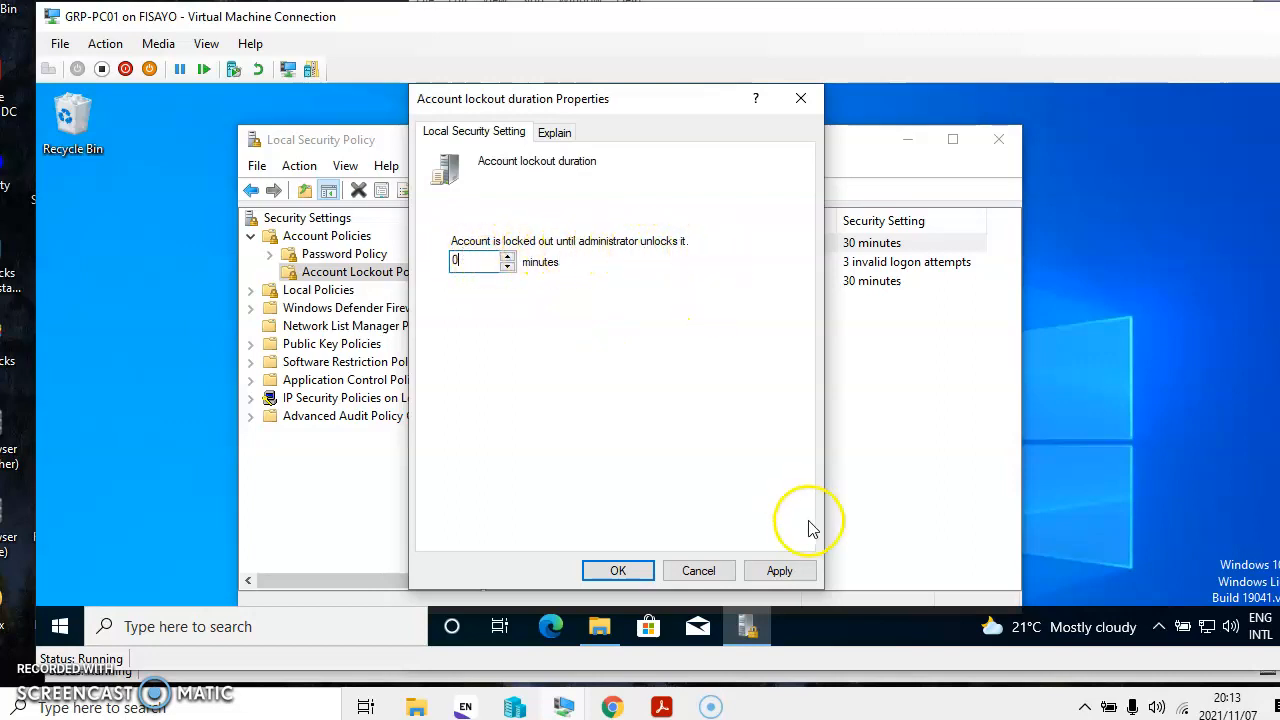
{"action": "left_click", "coordinate": [783, 578]}
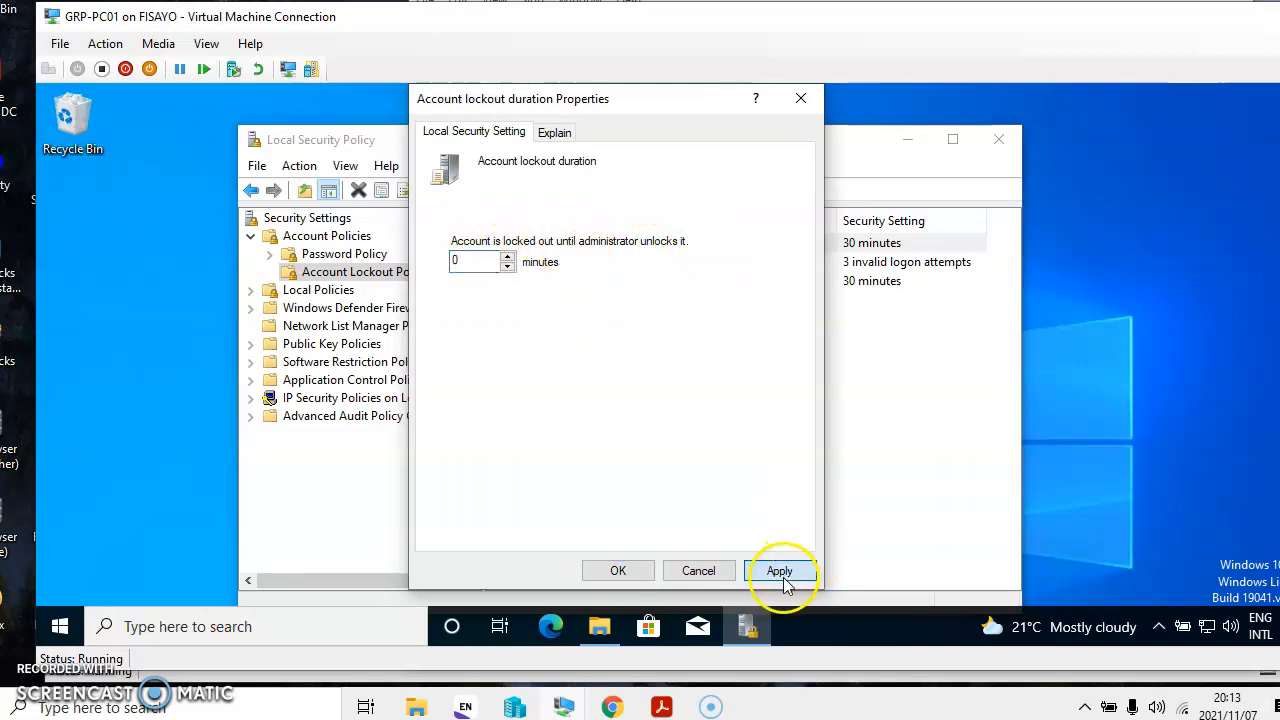
{"action": "left_click", "coordinate": [607, 577]}
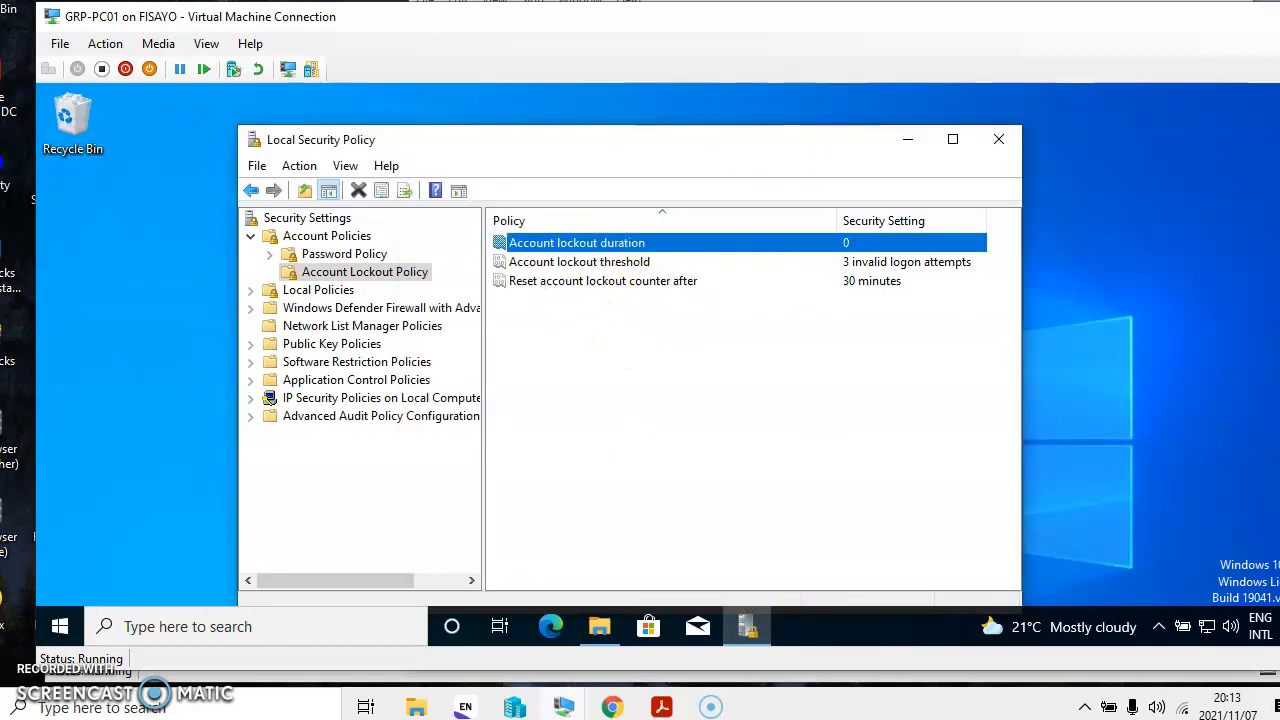
Check the counter requirement in the assignment PDF and set Reset account lockout counter after to 99999 minutes.
{"action": "left_click", "coordinate": [940, 2]}
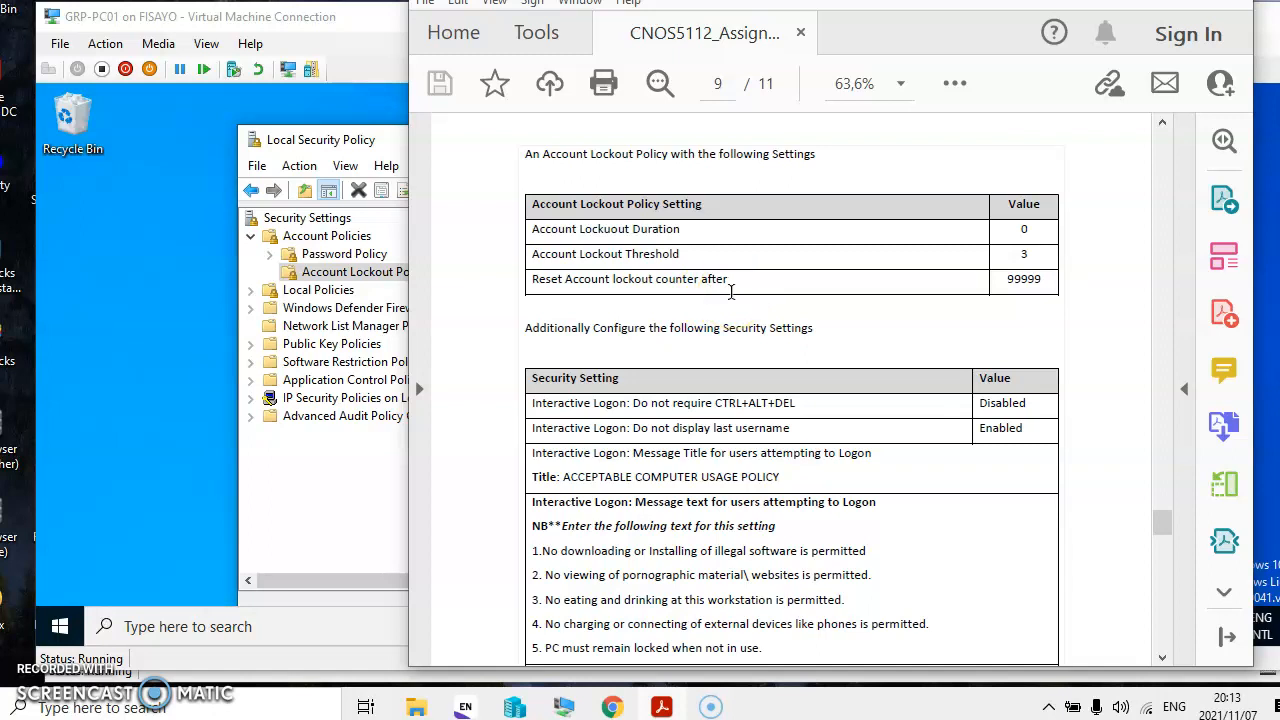
{"action": "left_click", "coordinate": [385, 137]}
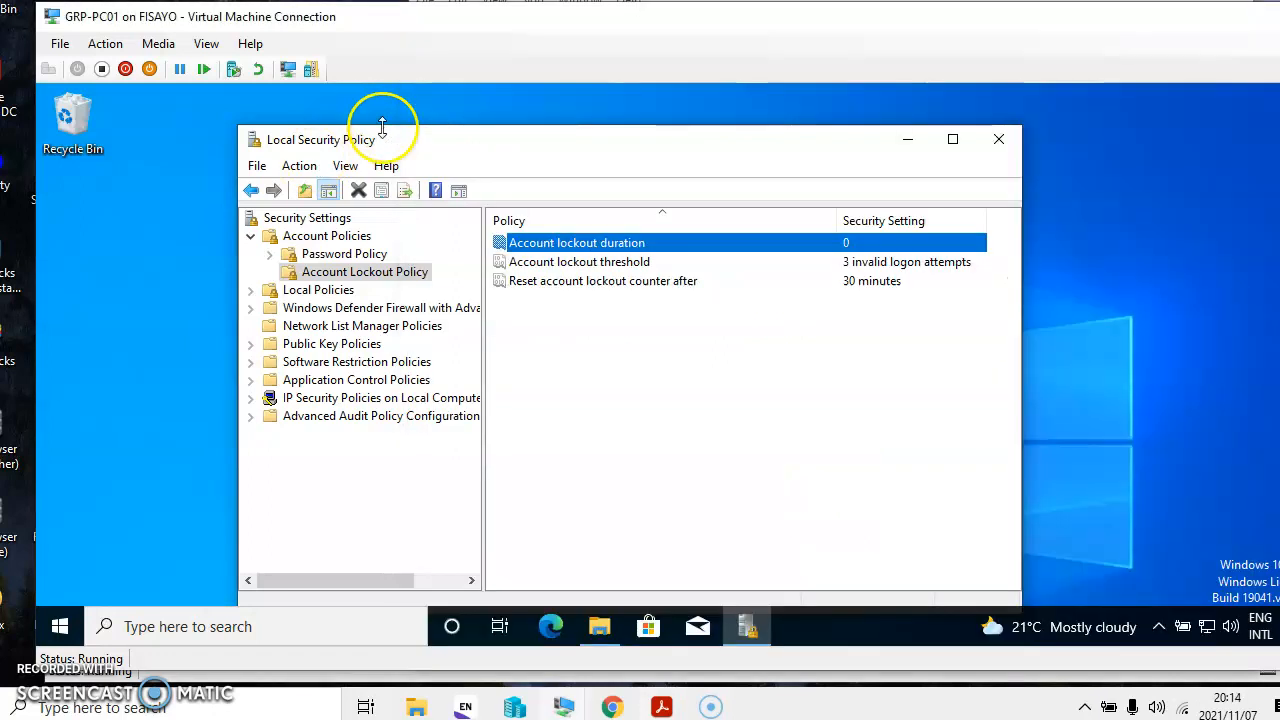
{"action": "double_click", "coordinate": [868, 282]}
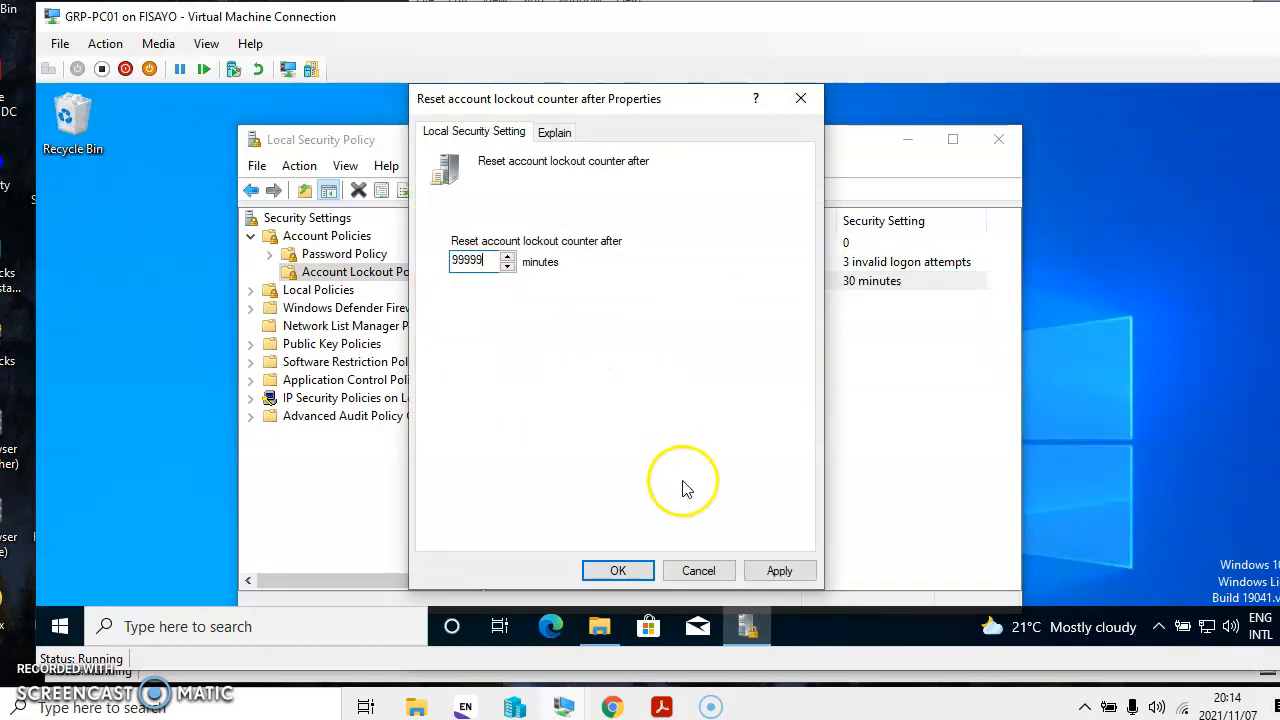
{"action": "left_click", "coordinate": [779, 571]}
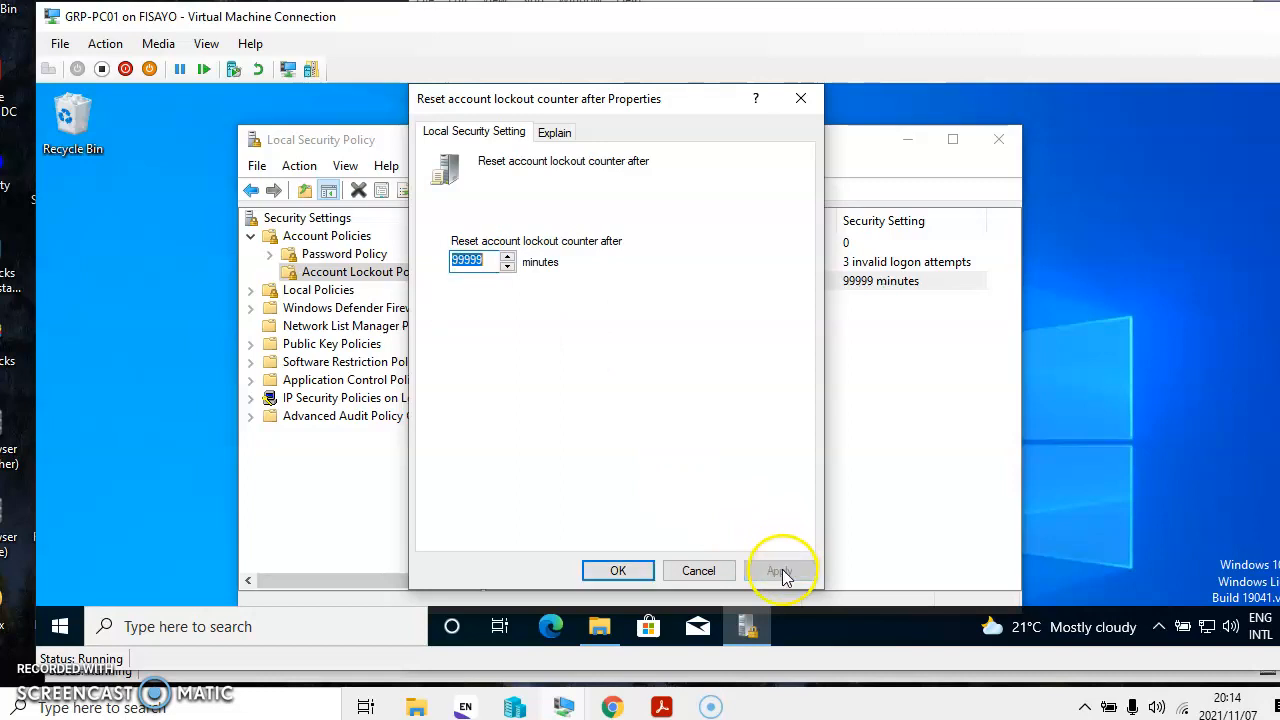
{"action": "left_click", "coordinate": [618, 571]}
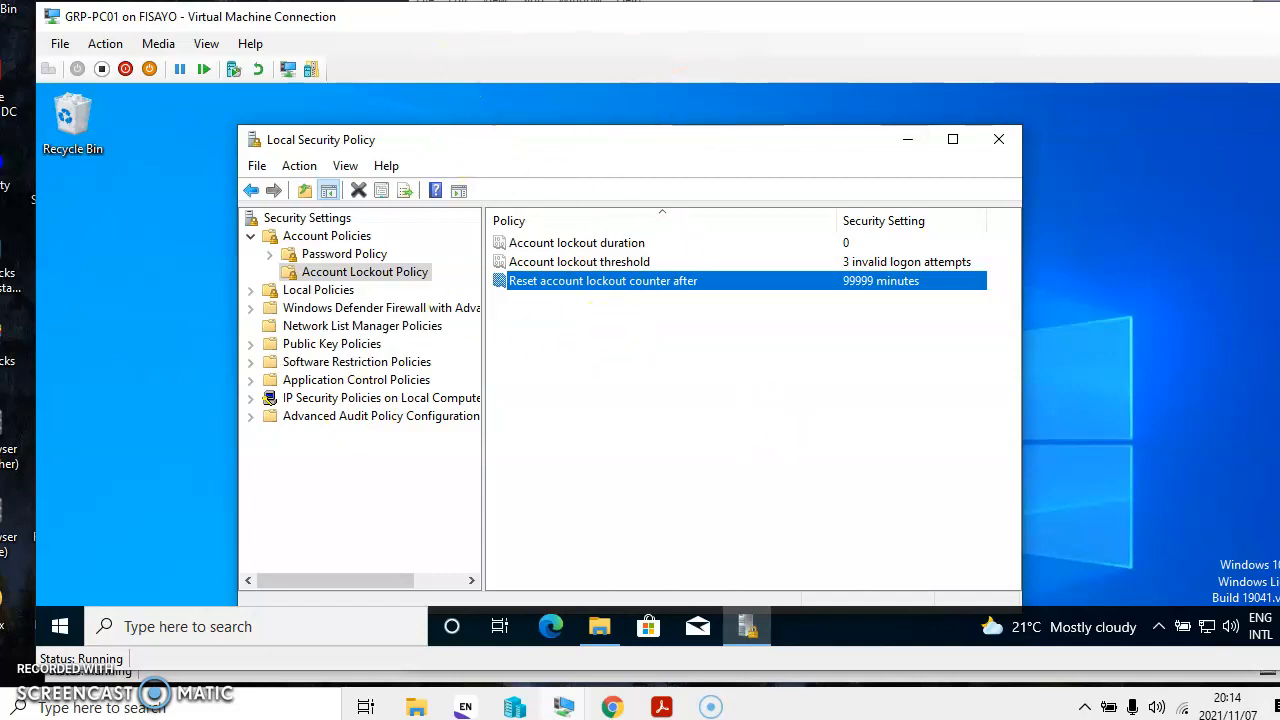
Review the password and lockout tables in the assignment PDF and read the additional security settings required on page 9.
{"action": "left_click", "coordinate": [690, 1]}
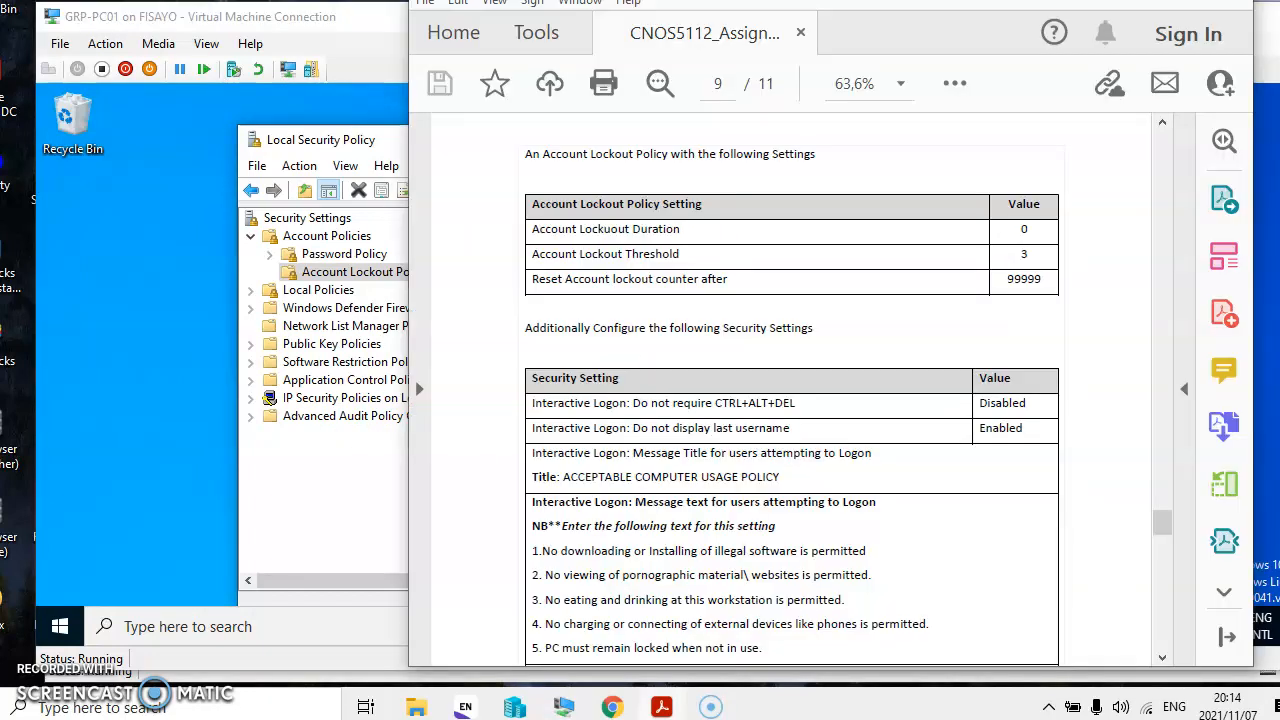
{"action": "left_click", "coordinate": [1163, 660]}
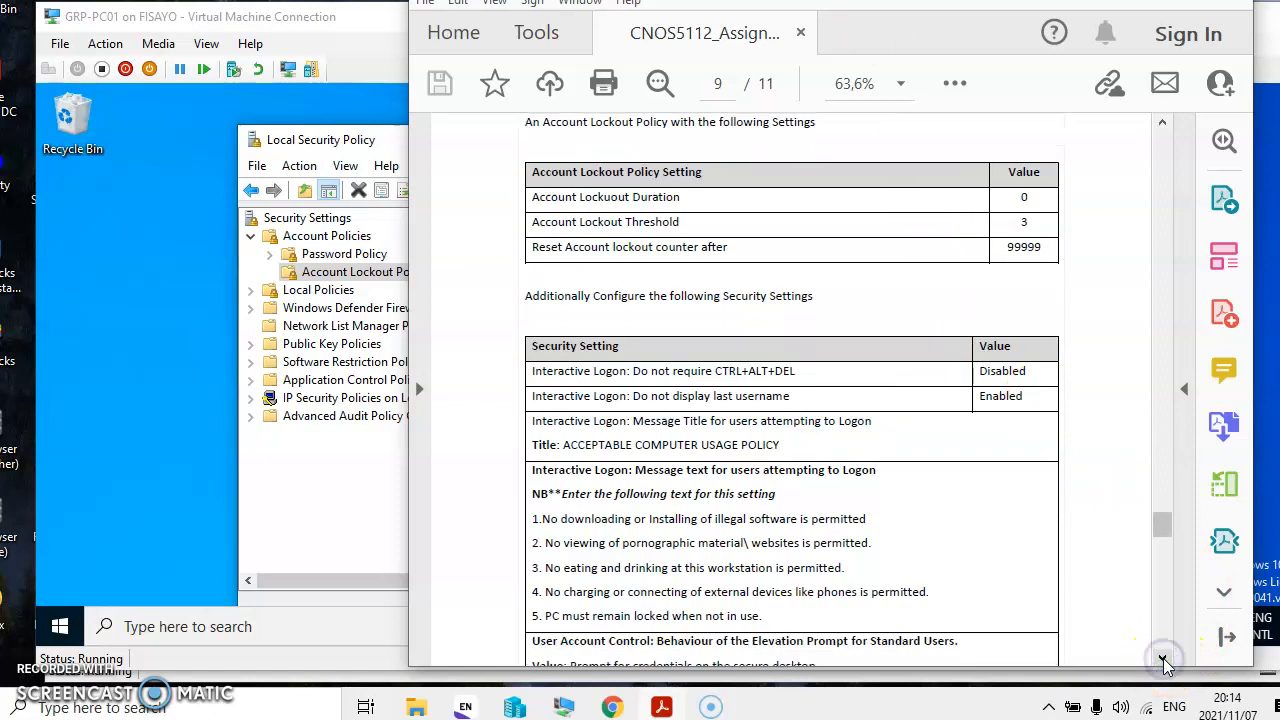
{"action": "left_click", "coordinate": [1162, 124]}
{"action": "left_click", "coordinate": [1162, 124]}
{"action": "left_click", "coordinate": [1162, 124]}
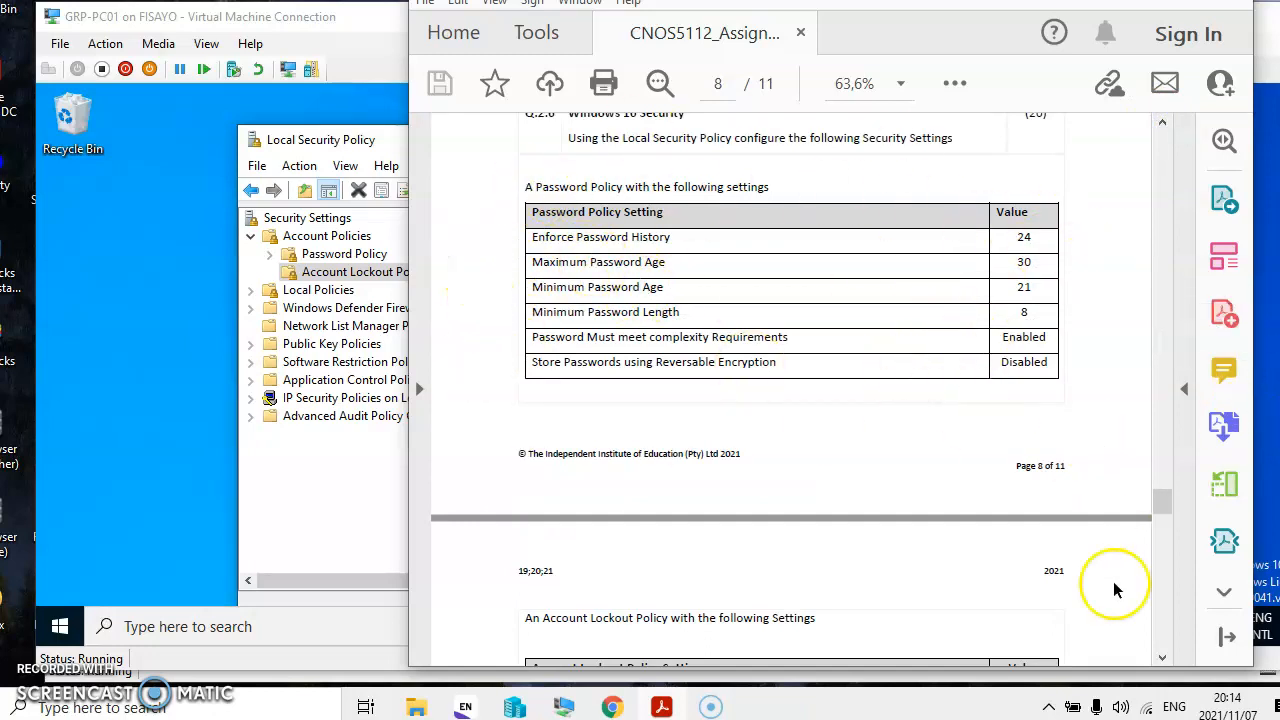
{"action": "left_click", "coordinate": [1162, 660]}
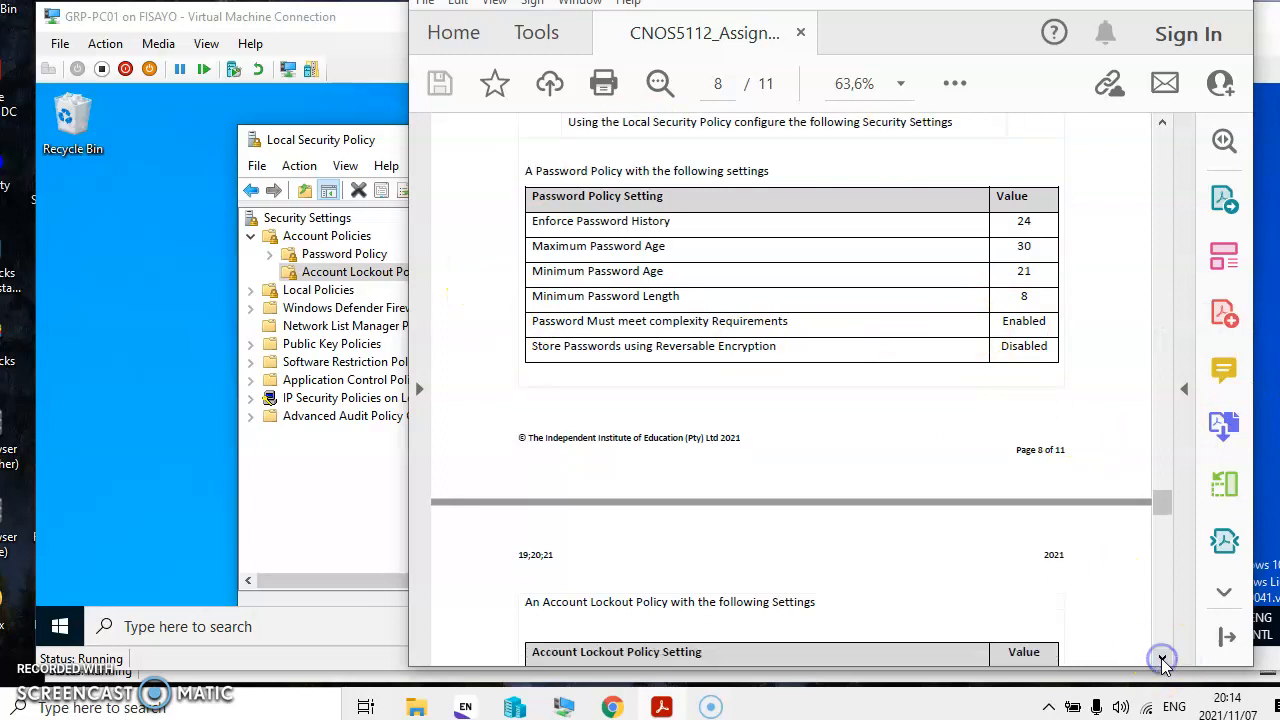
{"action": "left_click", "coordinate": [1162, 660]}
{"action": "left_click", "coordinate": [1162, 660]}
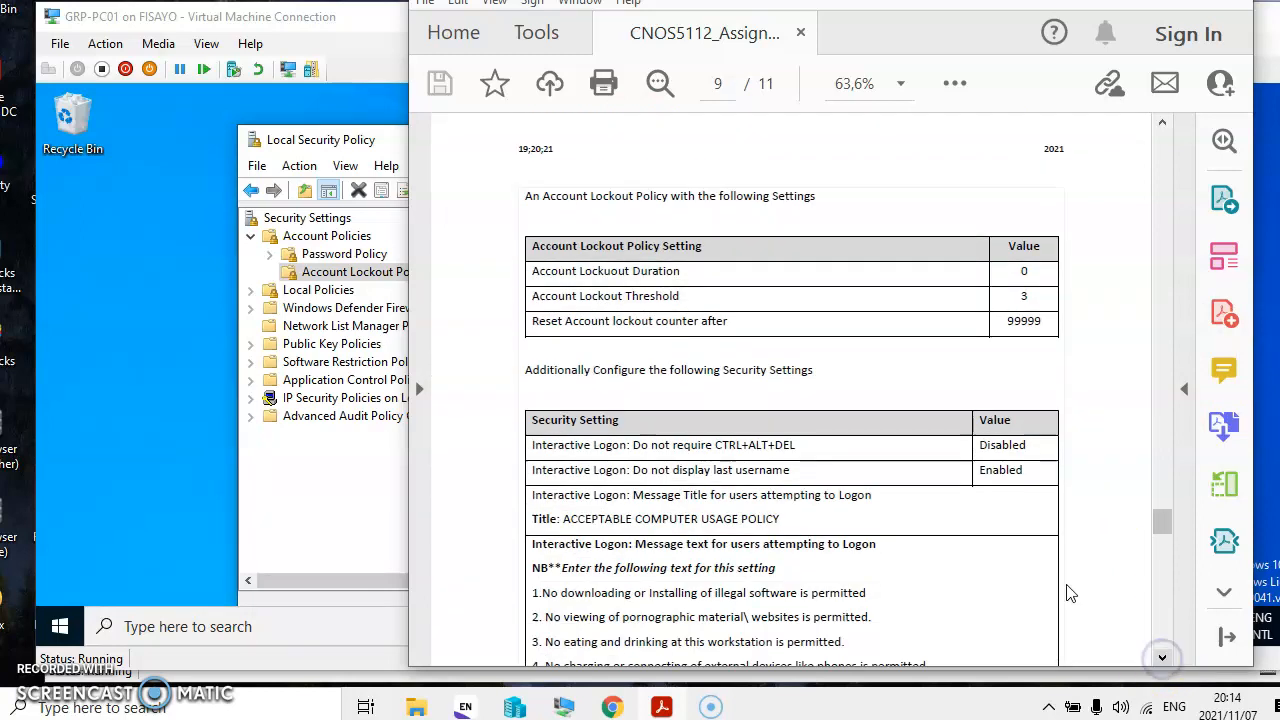
{"action": "left_click", "coordinate": [1162, 660]}
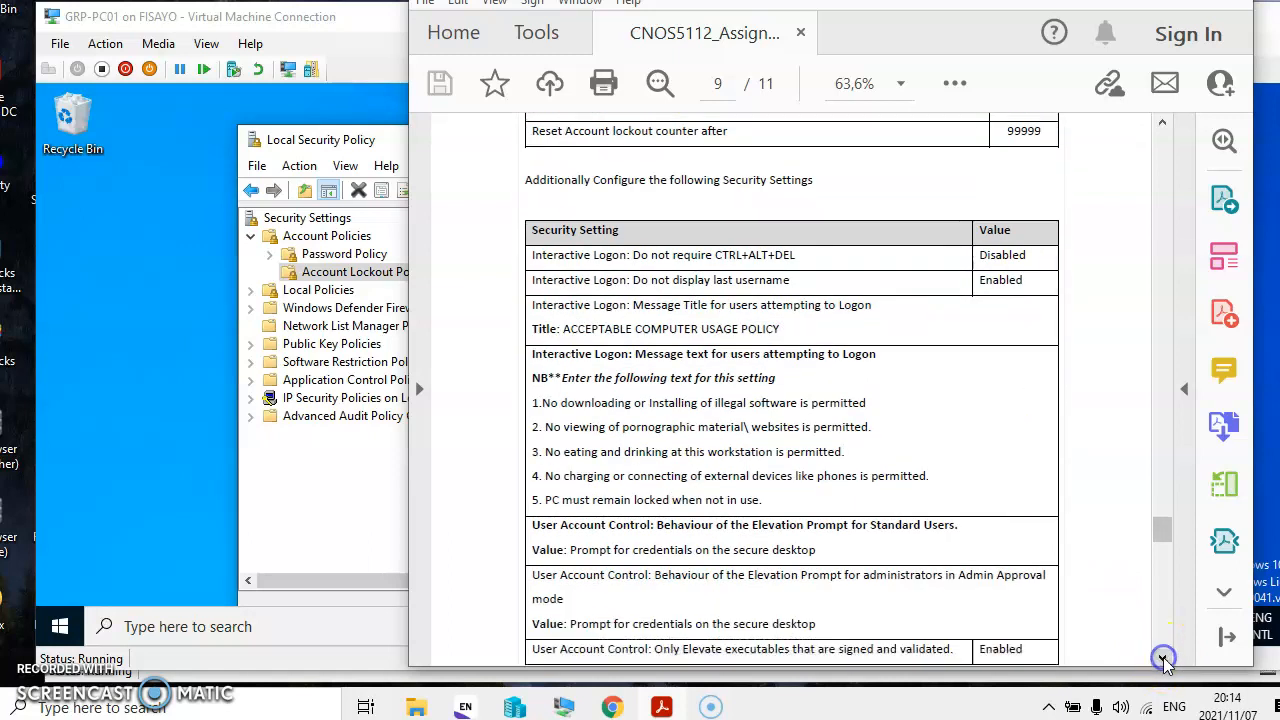
{"action": "left_click", "coordinate": [1163, 660]}
{"action": "left_click", "coordinate": [1163, 660]}
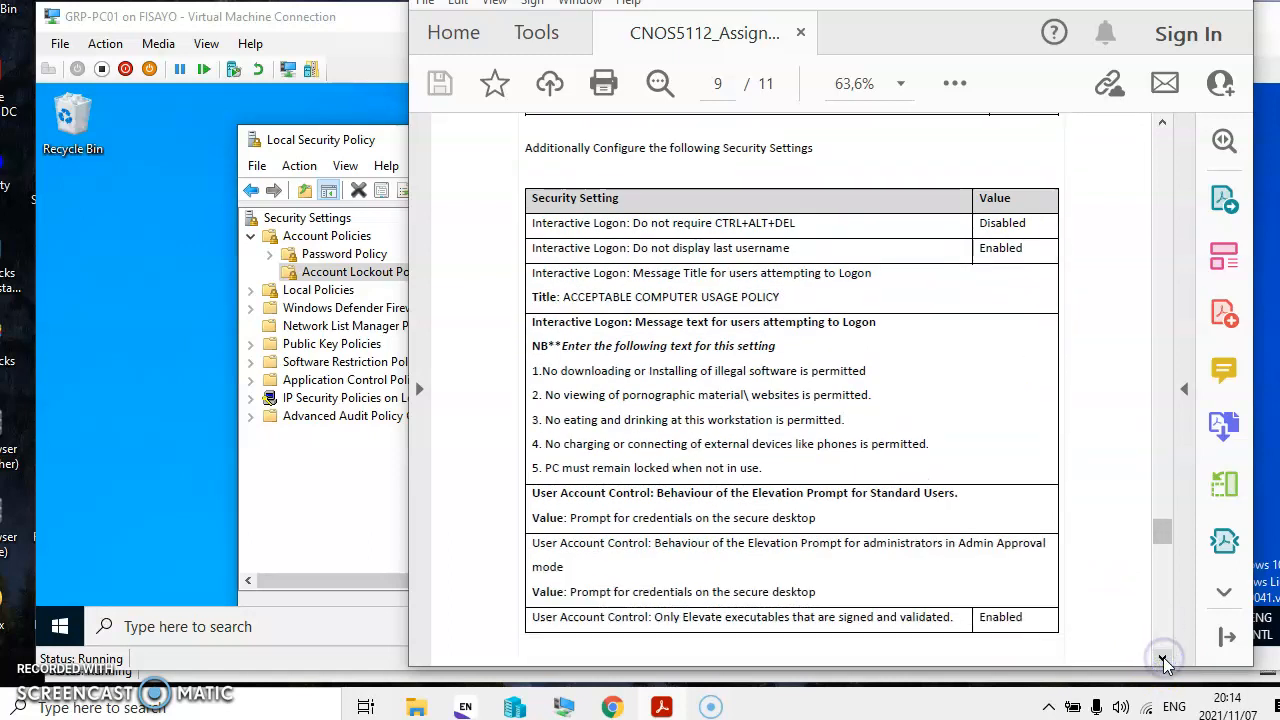
{"action": "left_click", "coordinate": [1163, 660]}
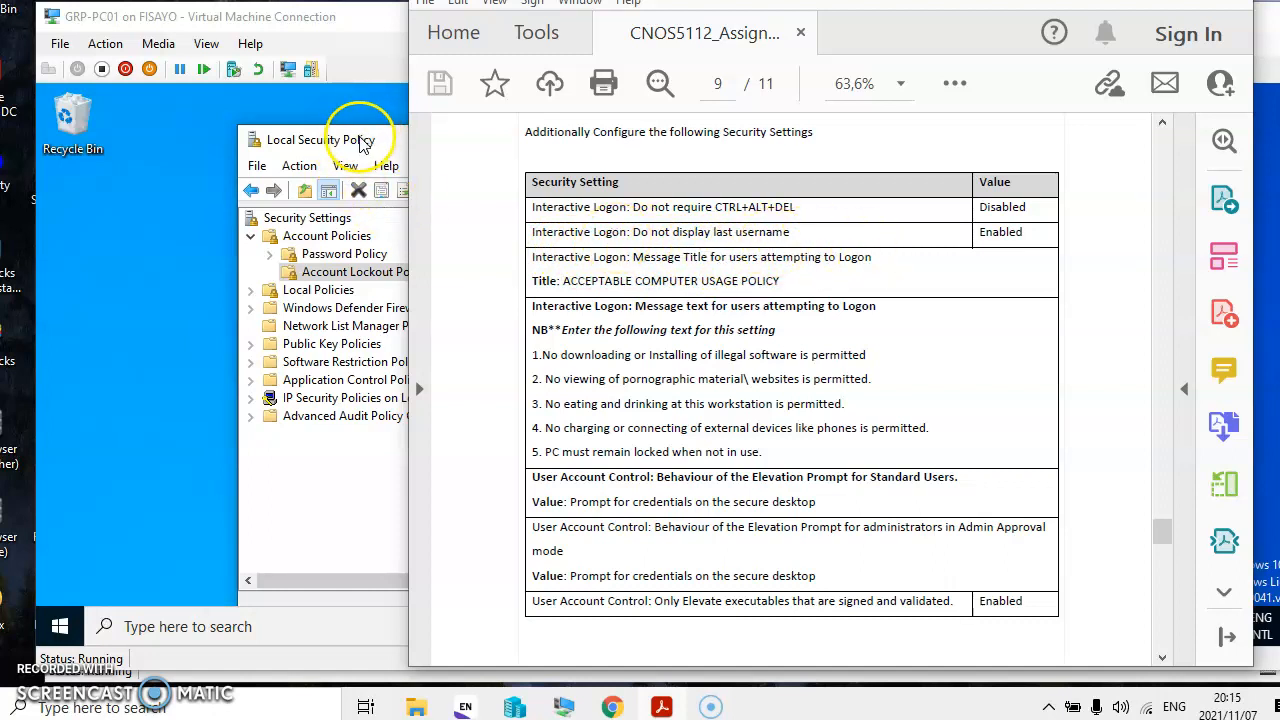
Show the Security Options under Local Policies in Local Security Policy and compare them with the PDF's additional security settings.
{"action": "left_click", "coordinate": [361, 143]}
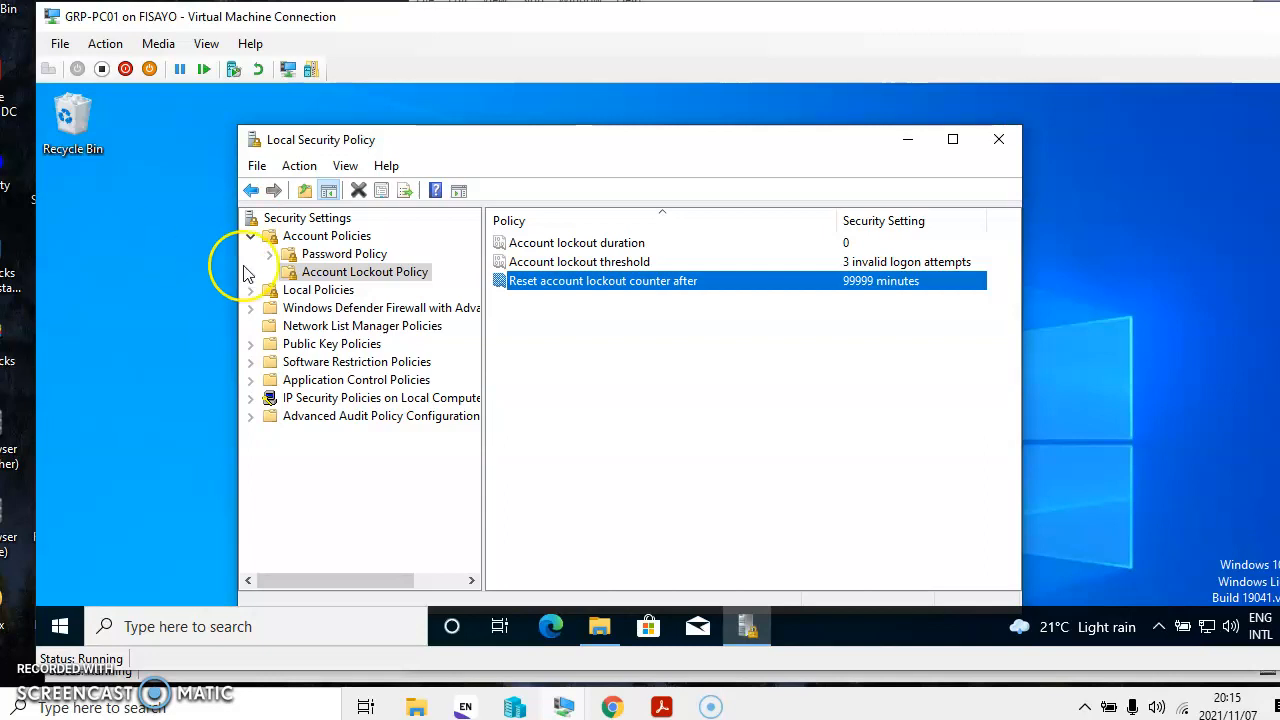
{"action": "double_click", "coordinate": [316, 291]}
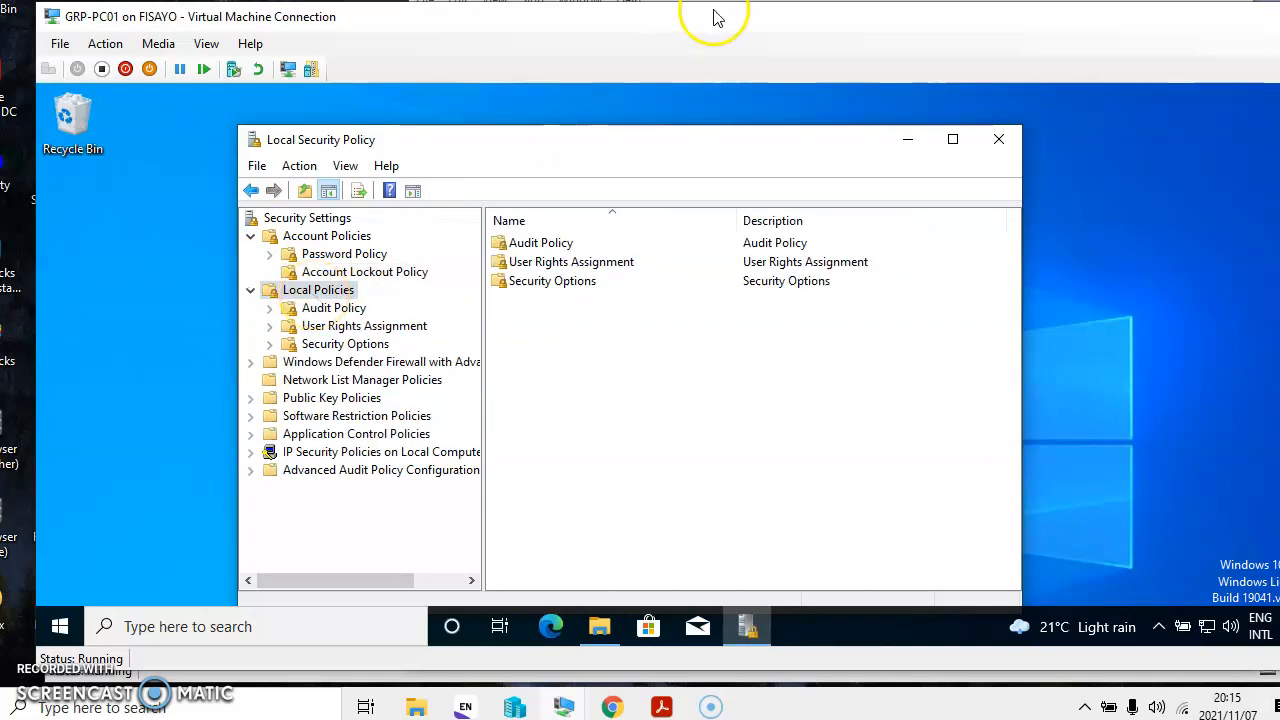
{"action": "key", "text": "alt+Tab"}
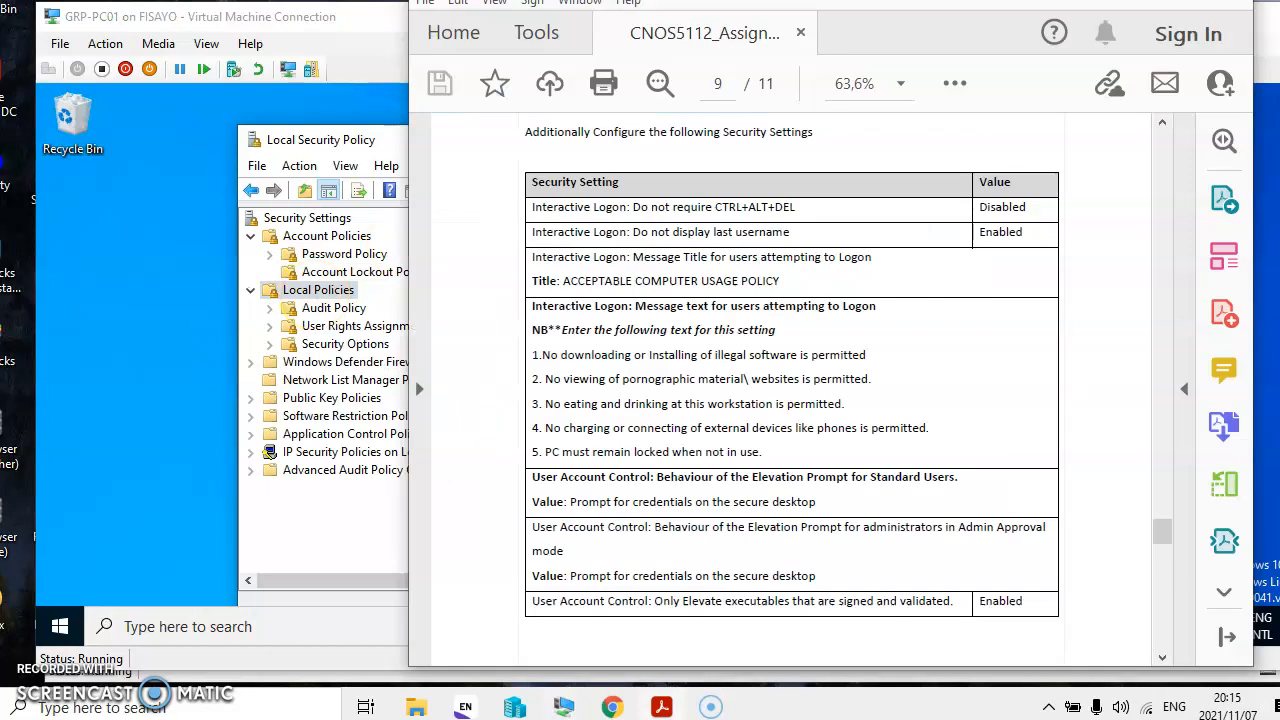
{"action": "left_click", "coordinate": [366, 32]}
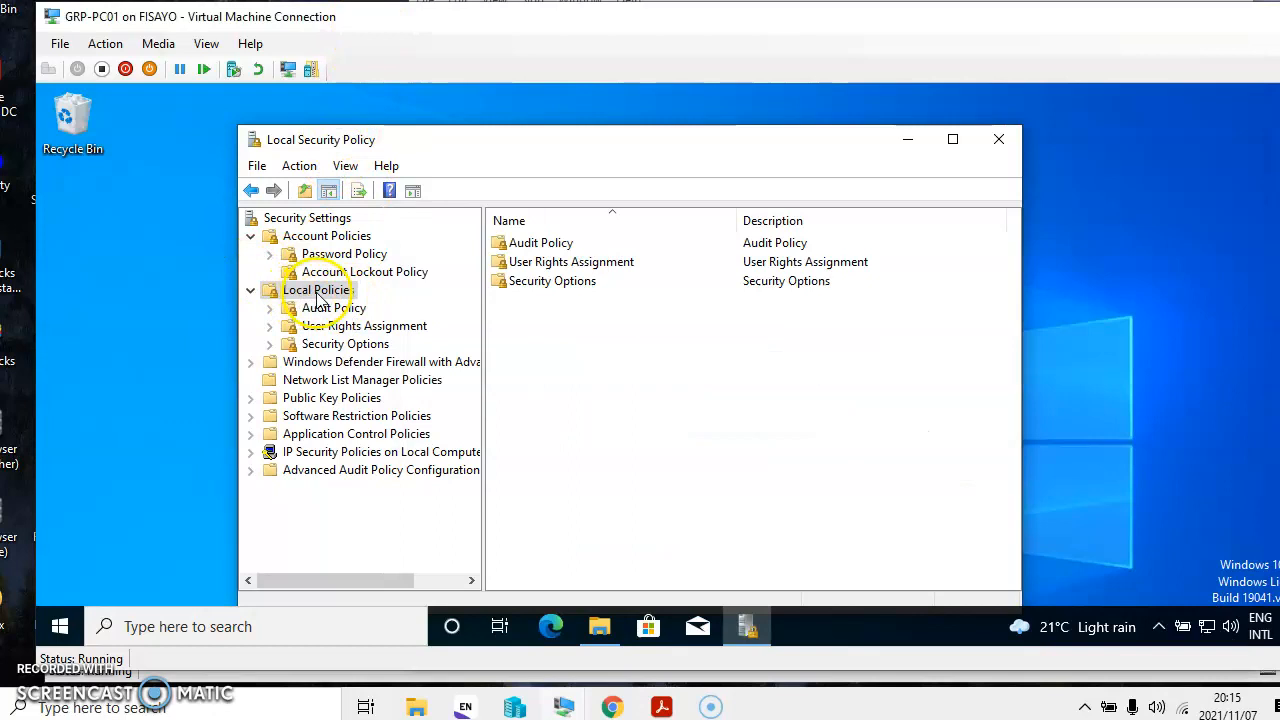
{"action": "double_click", "coordinate": [546, 286]}
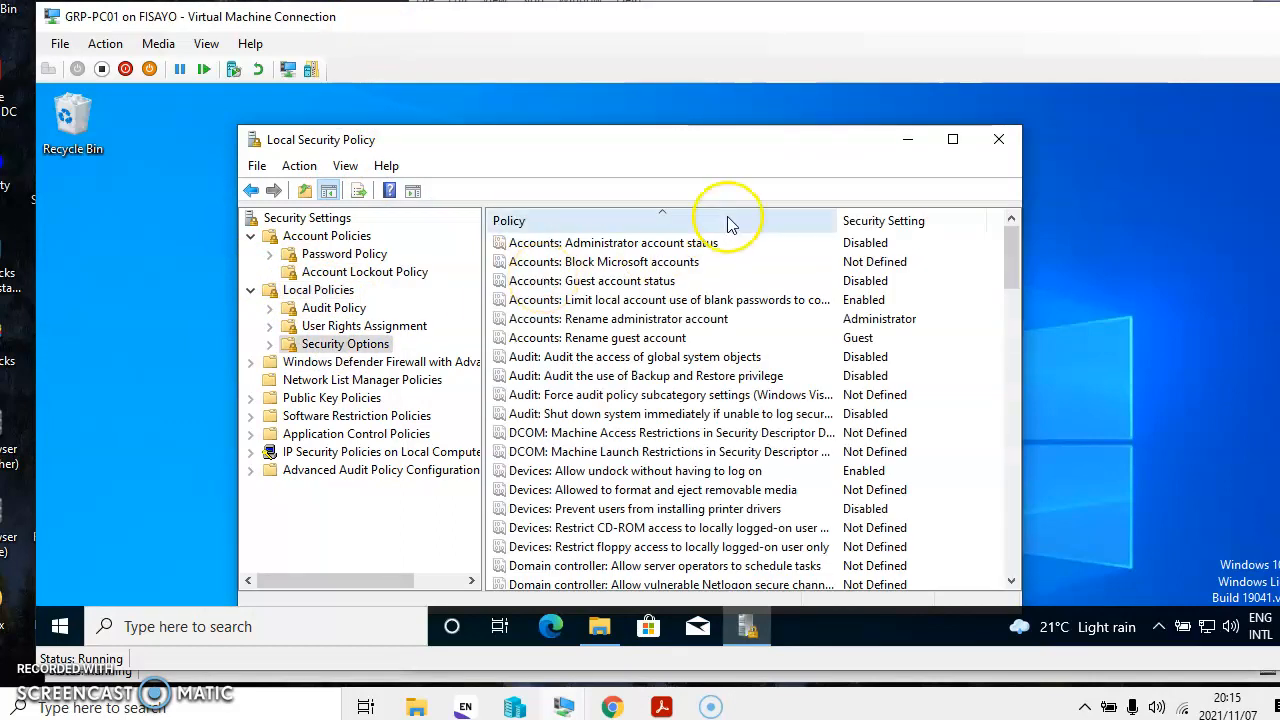
{"action": "left_click", "coordinate": [753, 1]}
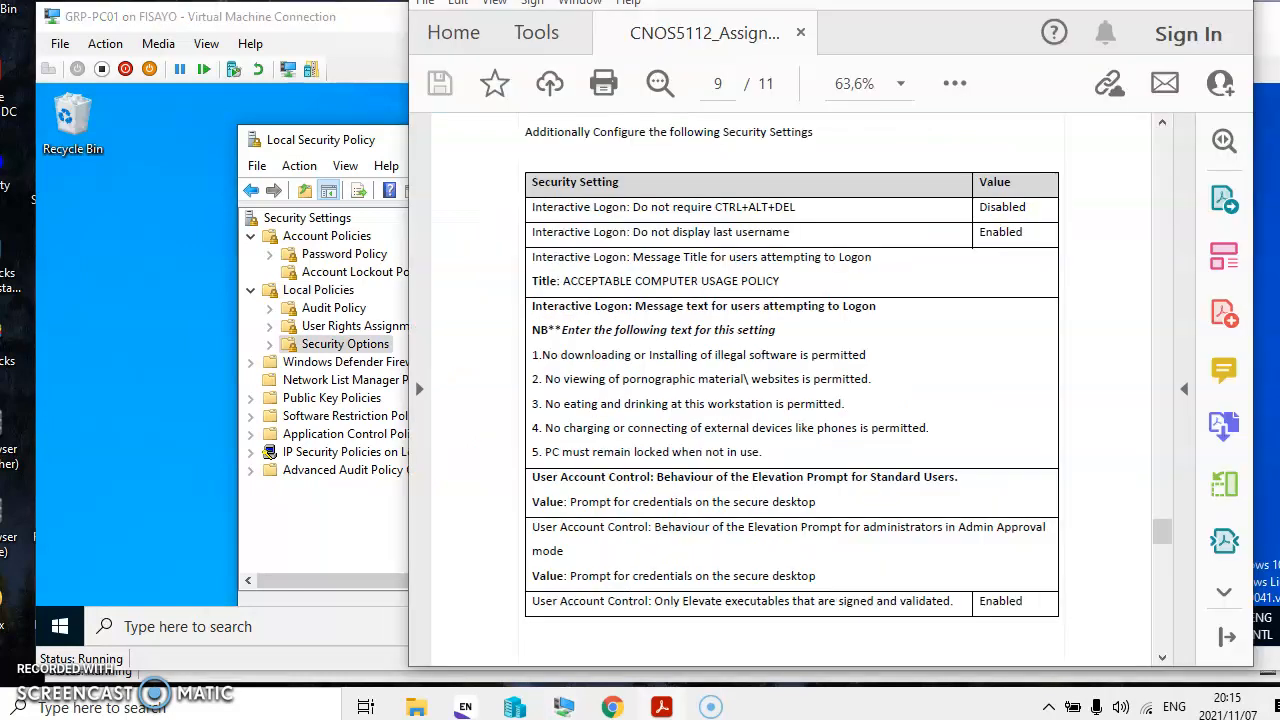
{"action": "left_click", "coordinate": [378, 134]}
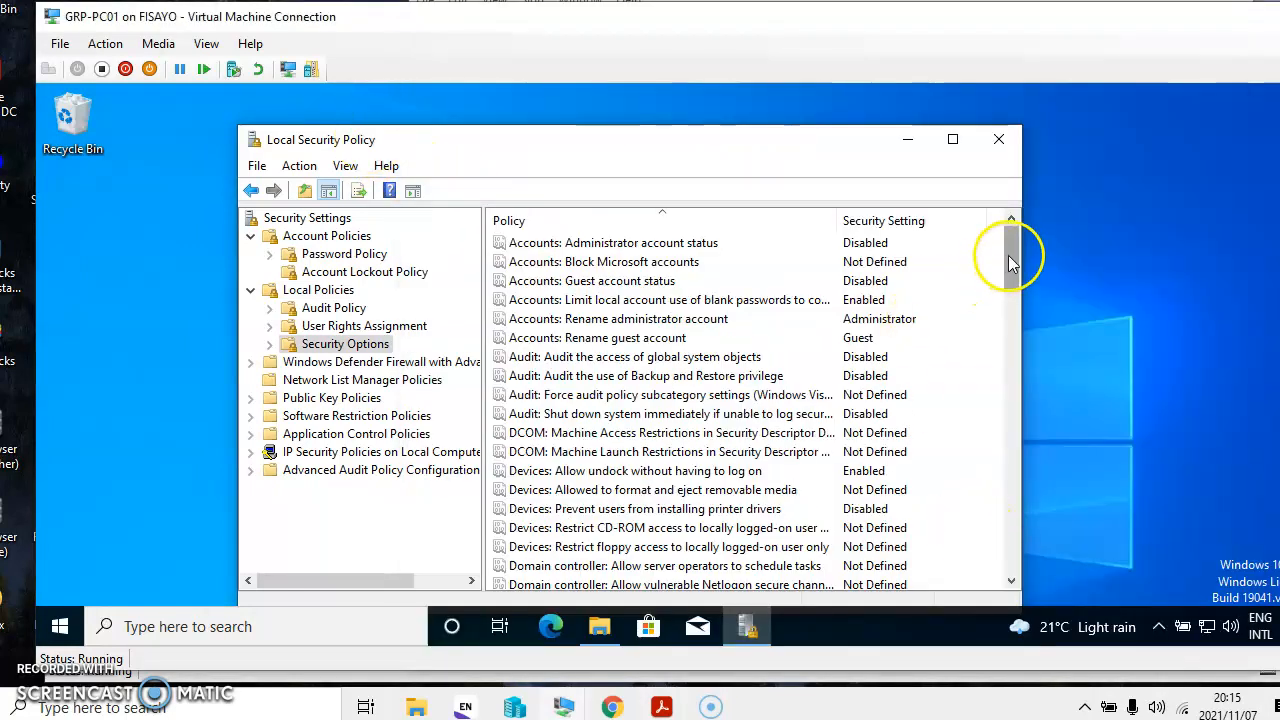
Check the required value in the assignment PDF and set Interactive logon: Do not require CTRL+ALT+DEL to Disabled.
{"action": "left_click_drag", "start_coordinate": [1012, 255], "coordinate": [1010, 364]}
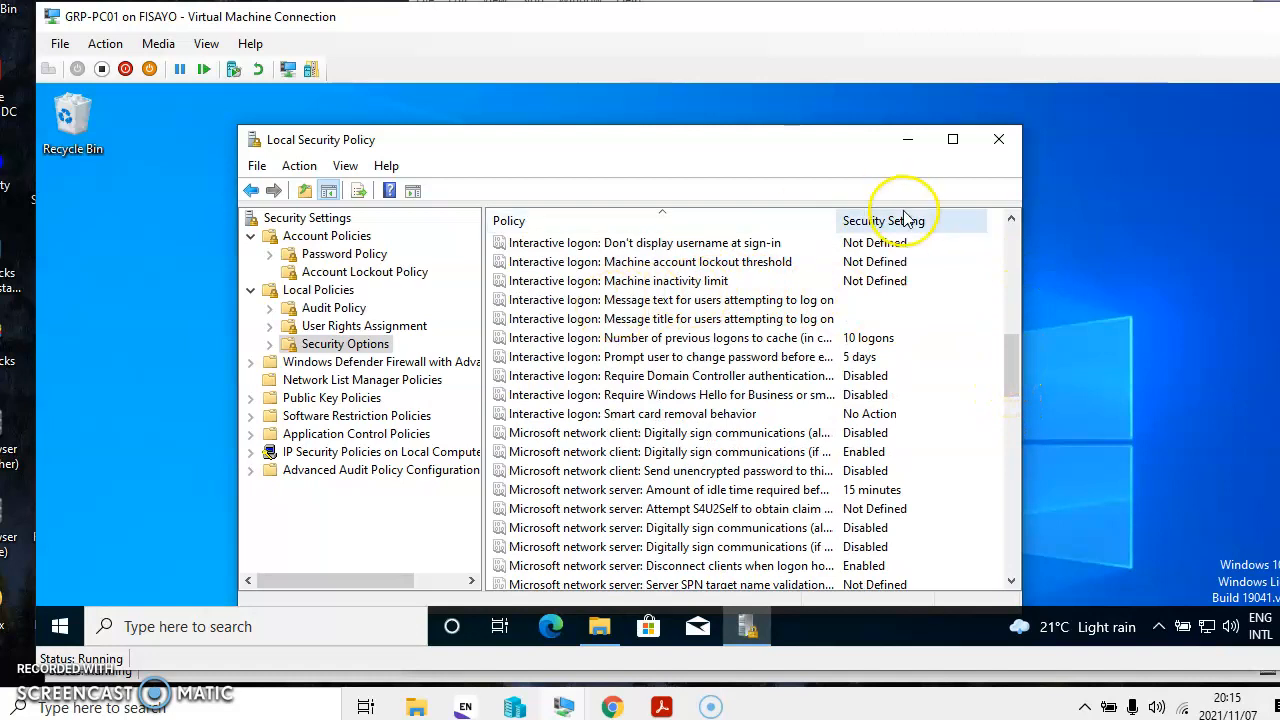
{"action": "left_click", "coordinate": [1012, 219]}
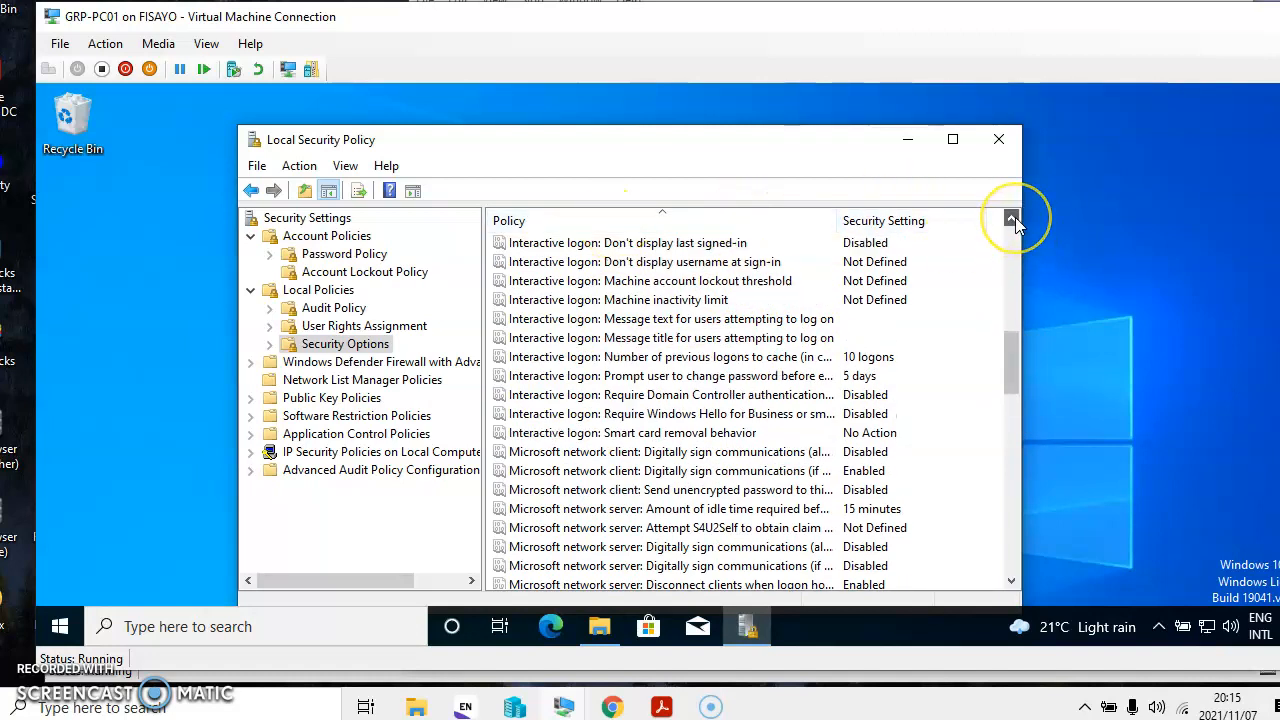
{"action": "left_click", "coordinate": [1012, 219]}
{"action": "left_click", "coordinate": [1012, 219]}
{"action": "left_click", "coordinate": [1012, 219]}
{"action": "left_click", "coordinate": [1012, 219]}
{"action": "left_click", "coordinate": [1012, 219]}
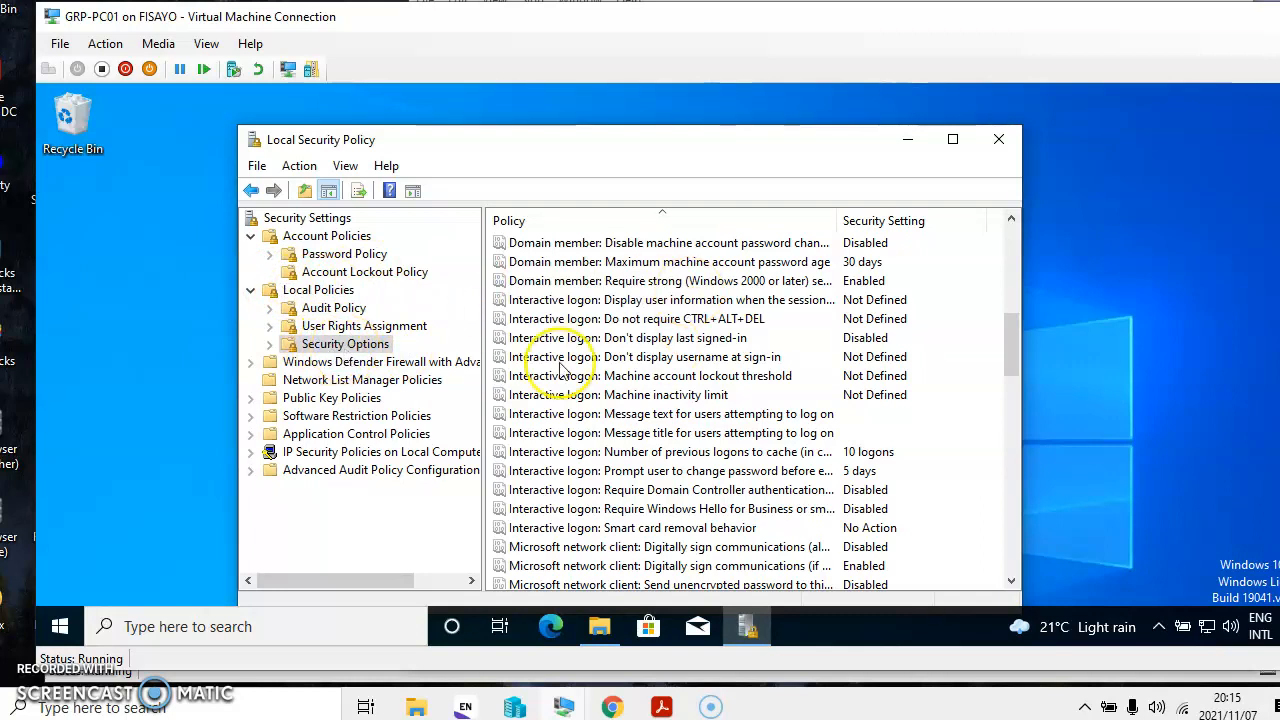
{"action": "double_click", "coordinate": [651, 324]}
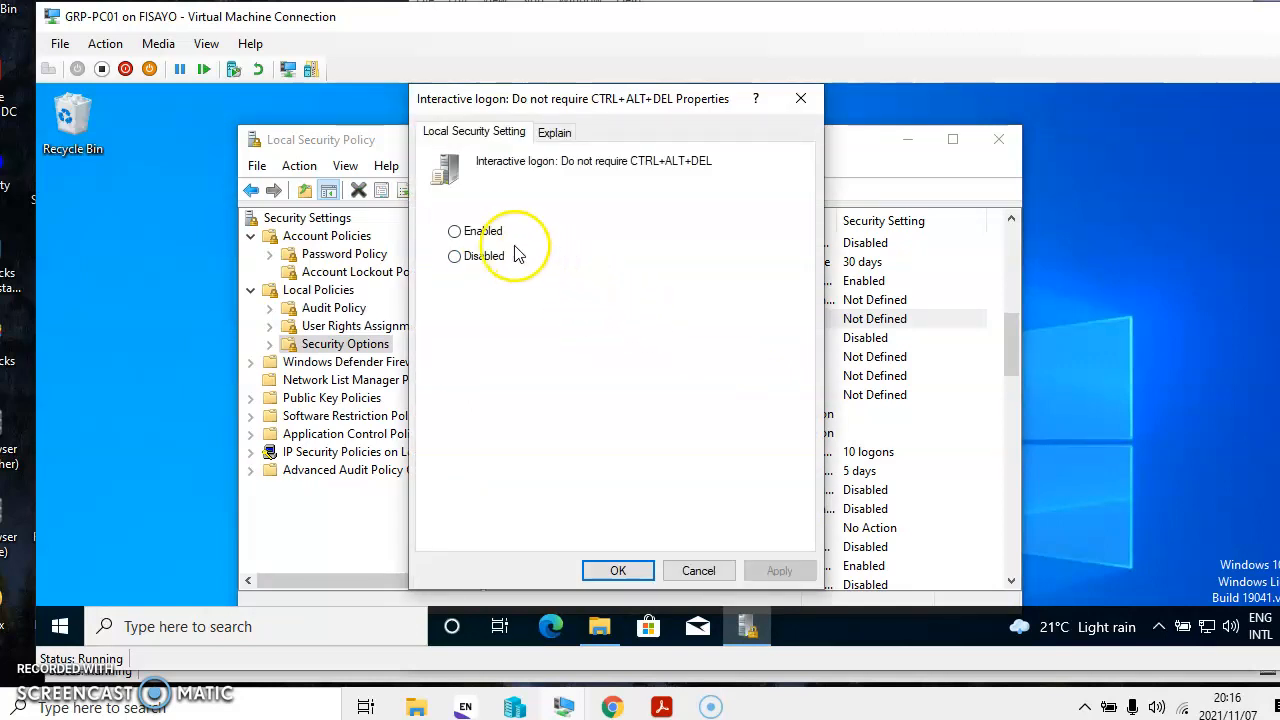
{"action": "left_click", "coordinate": [470, 236]}
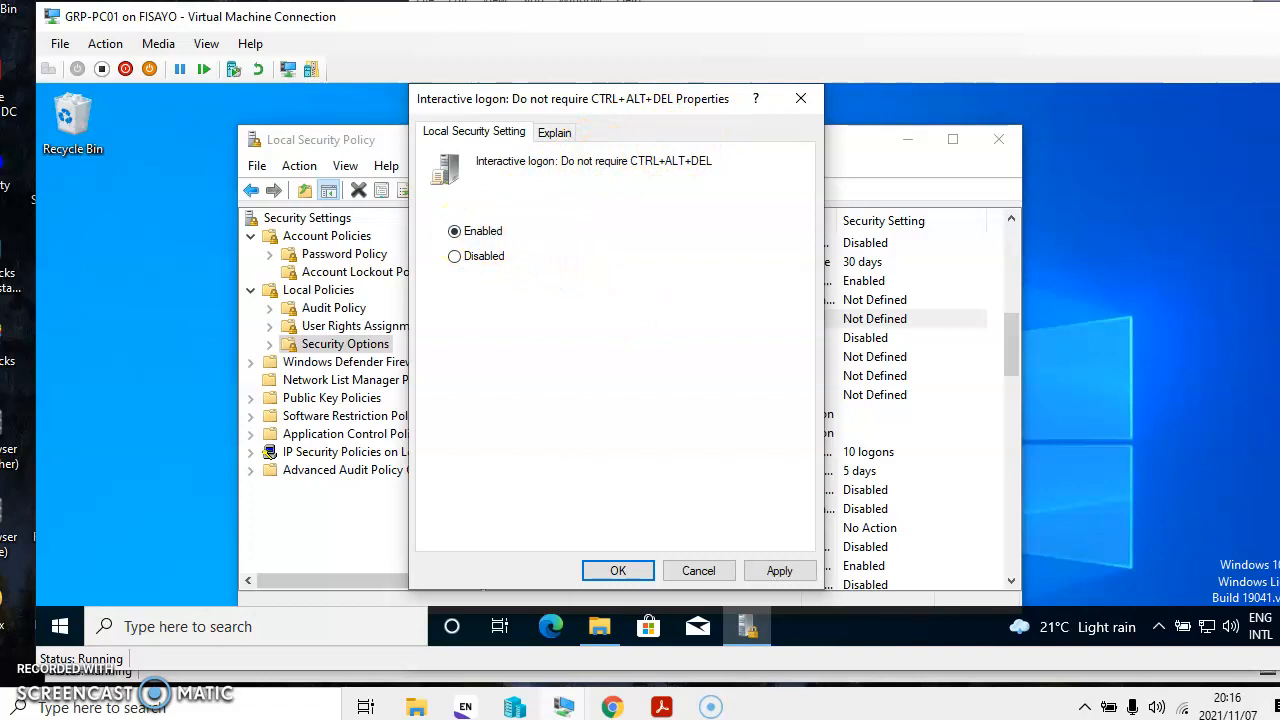
{"action": "key", "text": "alt+Tab"}
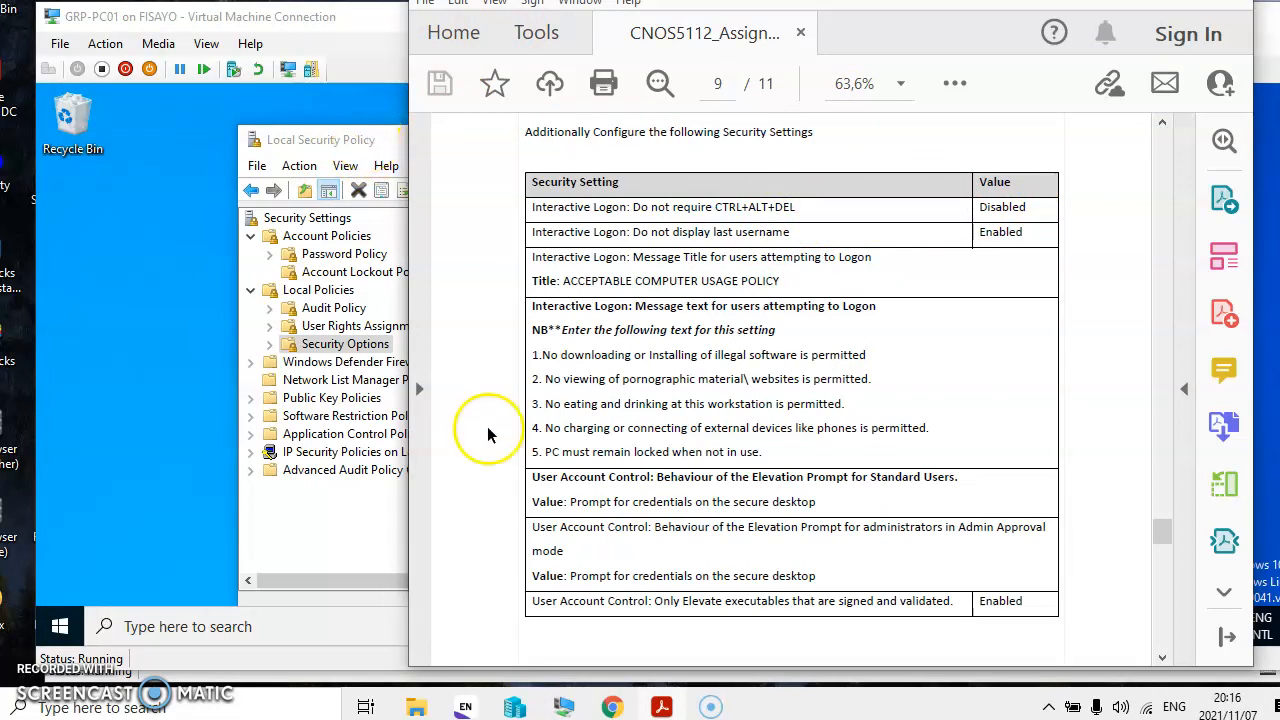
{"action": "left_click", "coordinate": [368, 16]}
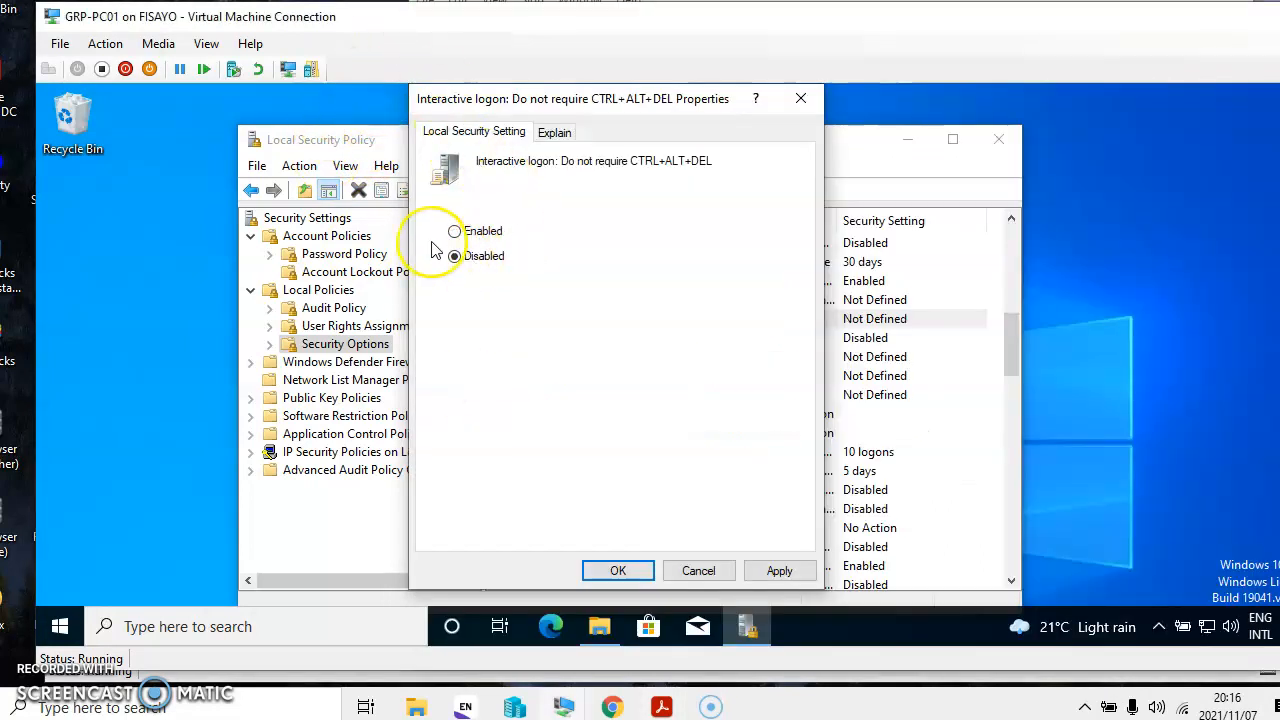
{"action": "left_click", "coordinate": [772, 568]}
{"action": "left_click", "coordinate": [617, 571]}
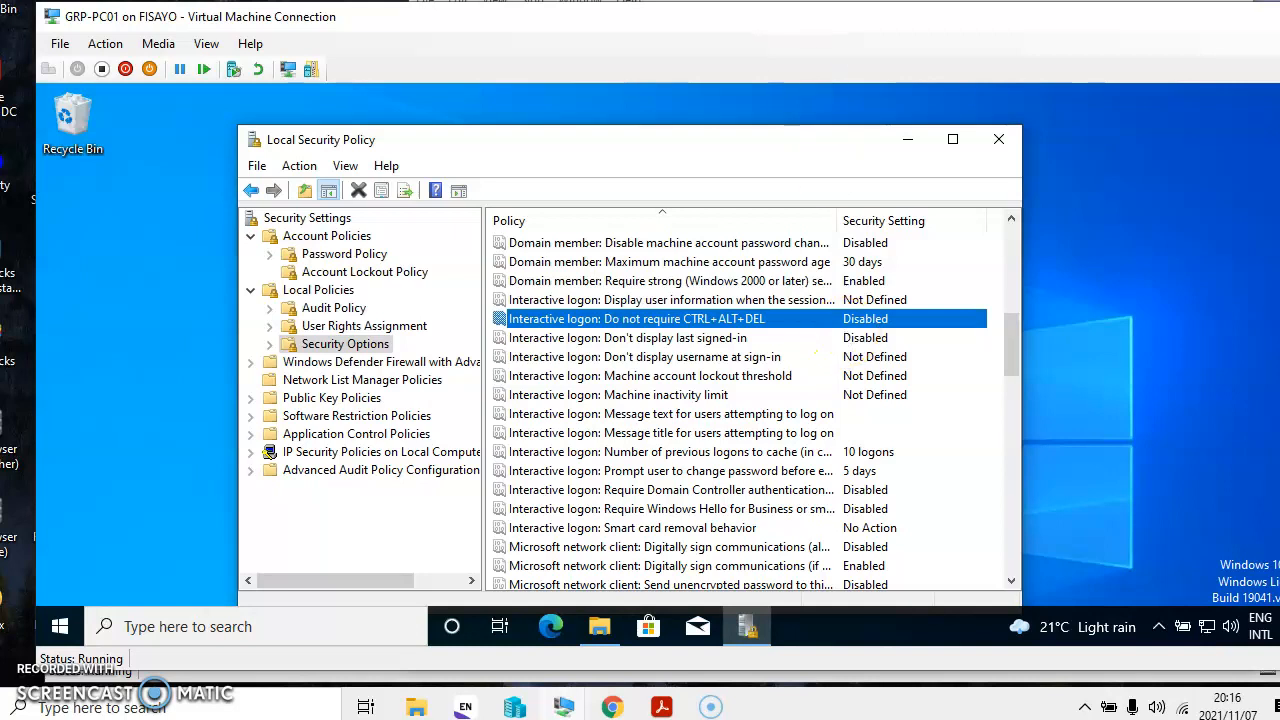
Compare the PDF's "Do not display last username" requirement with the Interactive logon policies in Security Options to identify the matching one.
{"action": "key", "text": "alt+Tab"}
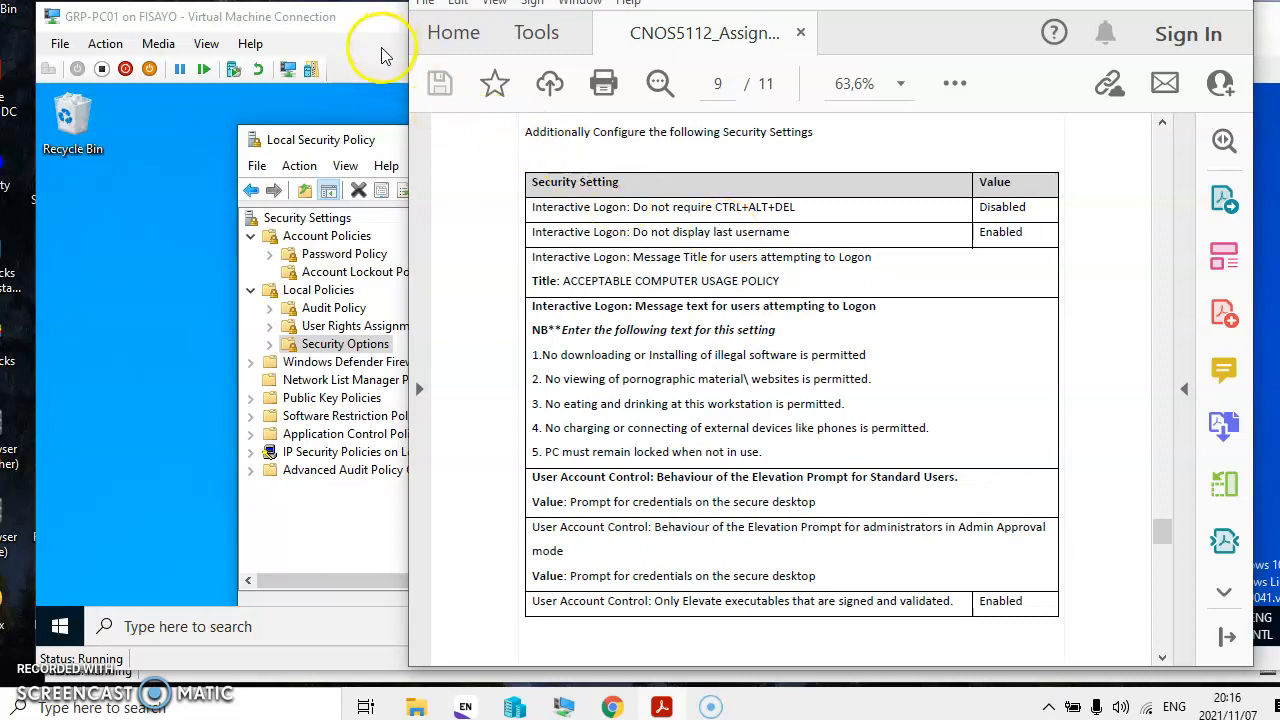
{"action": "left_click", "coordinate": [372, 137]}
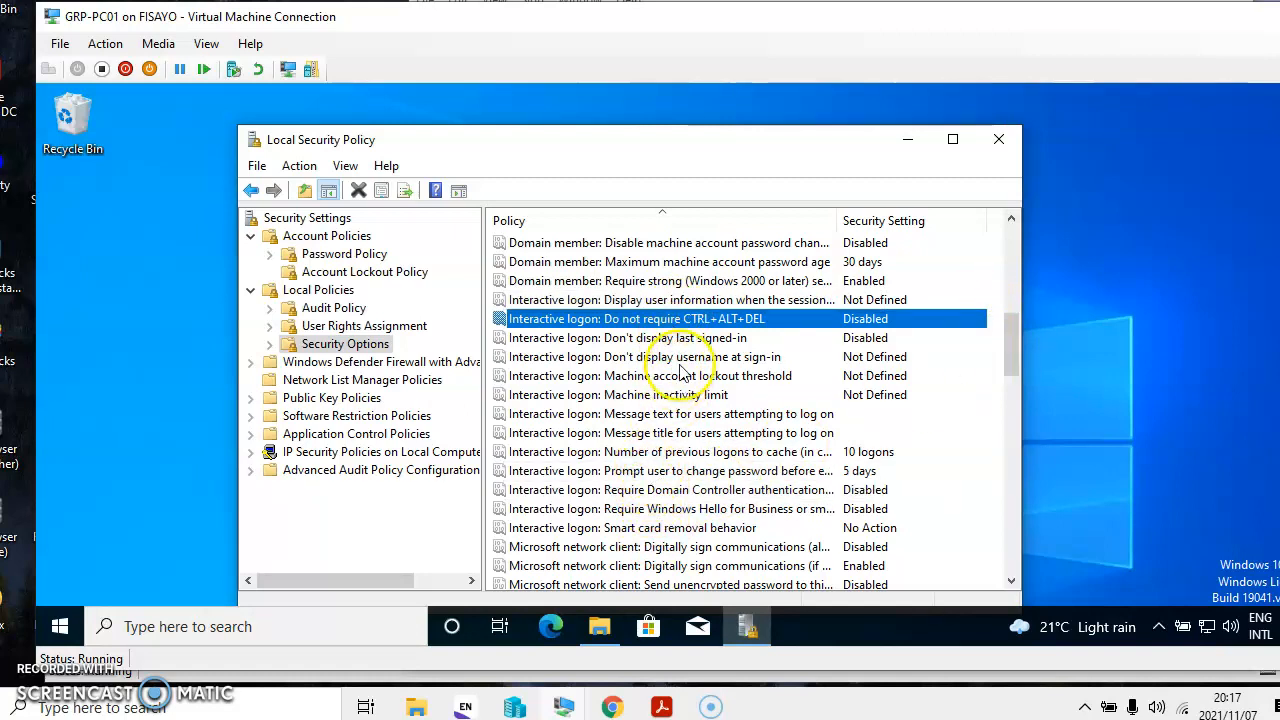
{"action": "mouse_move", "coordinate": [1022, 347]}
{"action": "left_mouse_down"}
{"action": "mouse_move", "coordinate": [1003, 433]}
{"action": "mouse_move", "coordinate": [1005, 582]}
{"action": "mouse_move", "coordinate": [1012, 349]}
{"action": "left_mouse_up"}
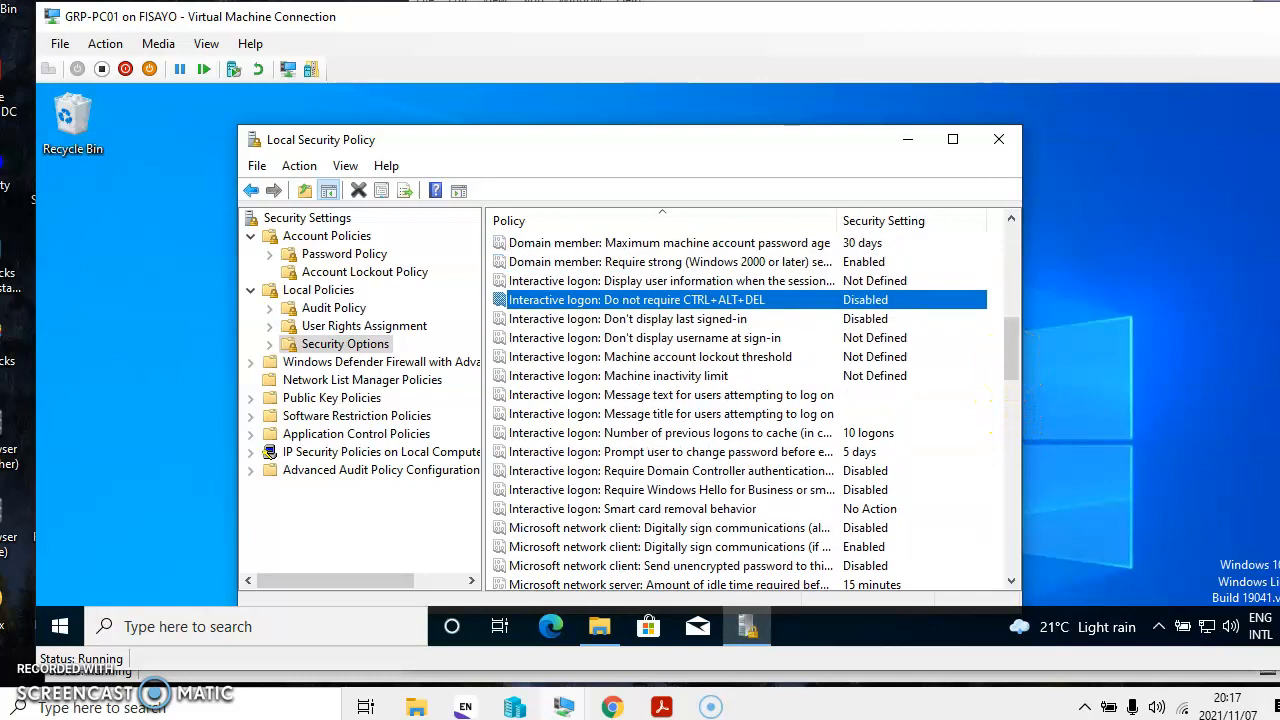
{"action": "left_click", "coordinate": [900, 1]}
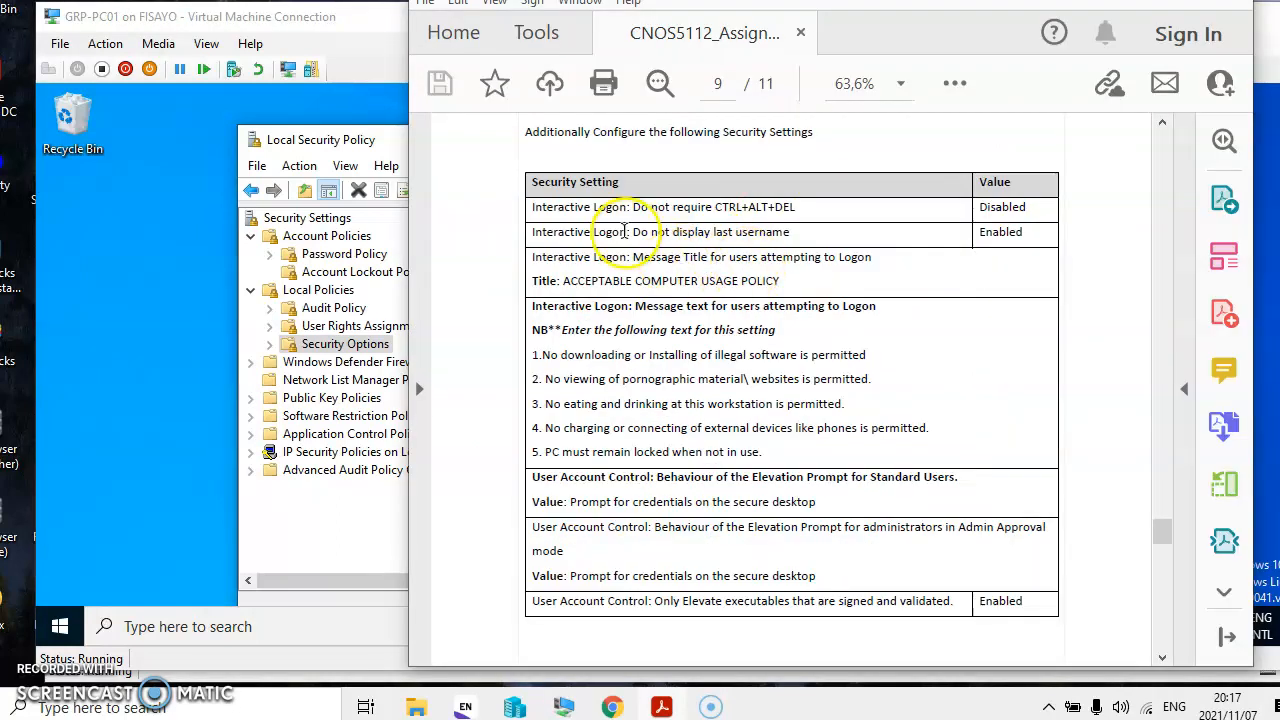
{"action": "left_click", "coordinate": [375, 120]}
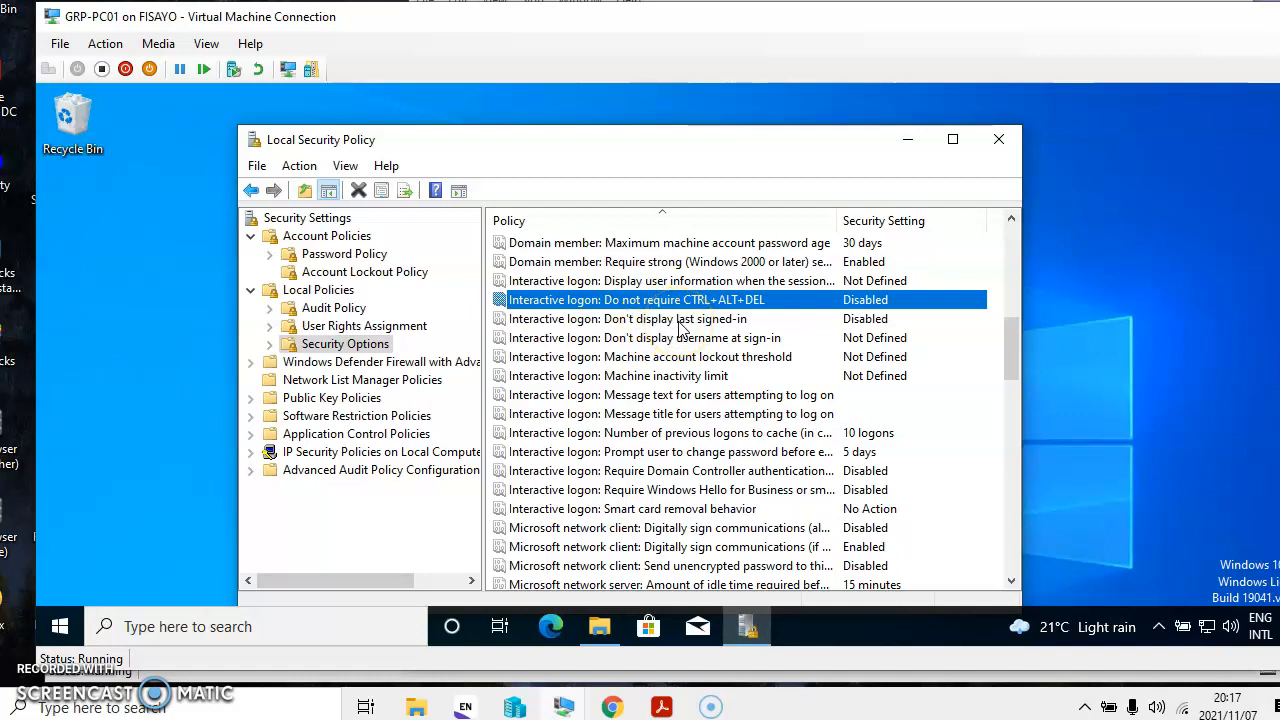
{"action": "left_click", "coordinate": [670, 320]}
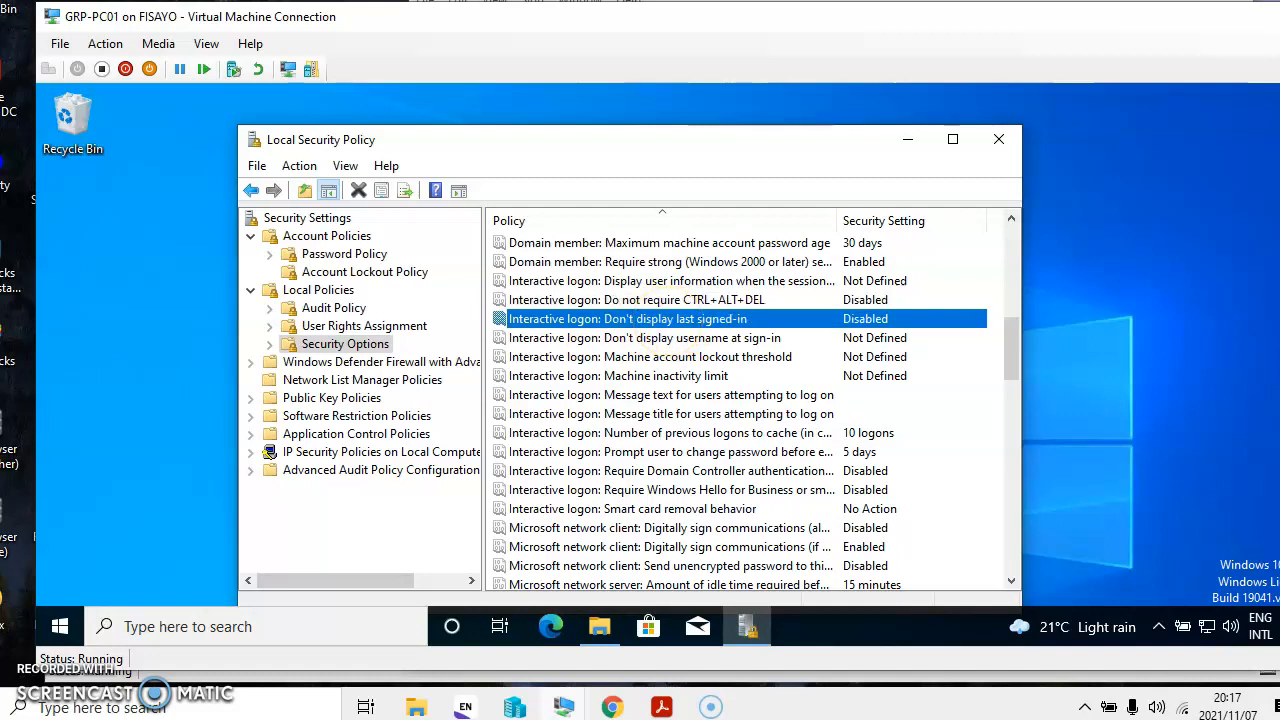
{"action": "left_click", "coordinate": [960, 2]}
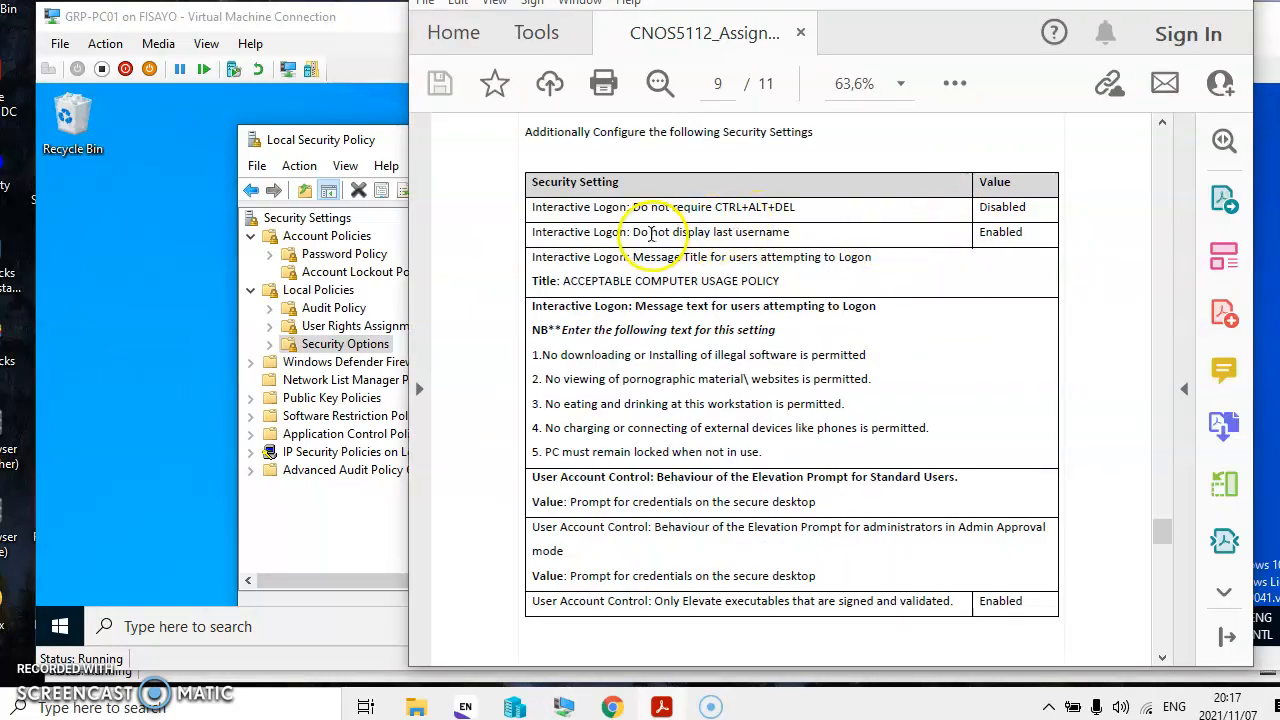
{"action": "left_click", "coordinate": [370, 145]}
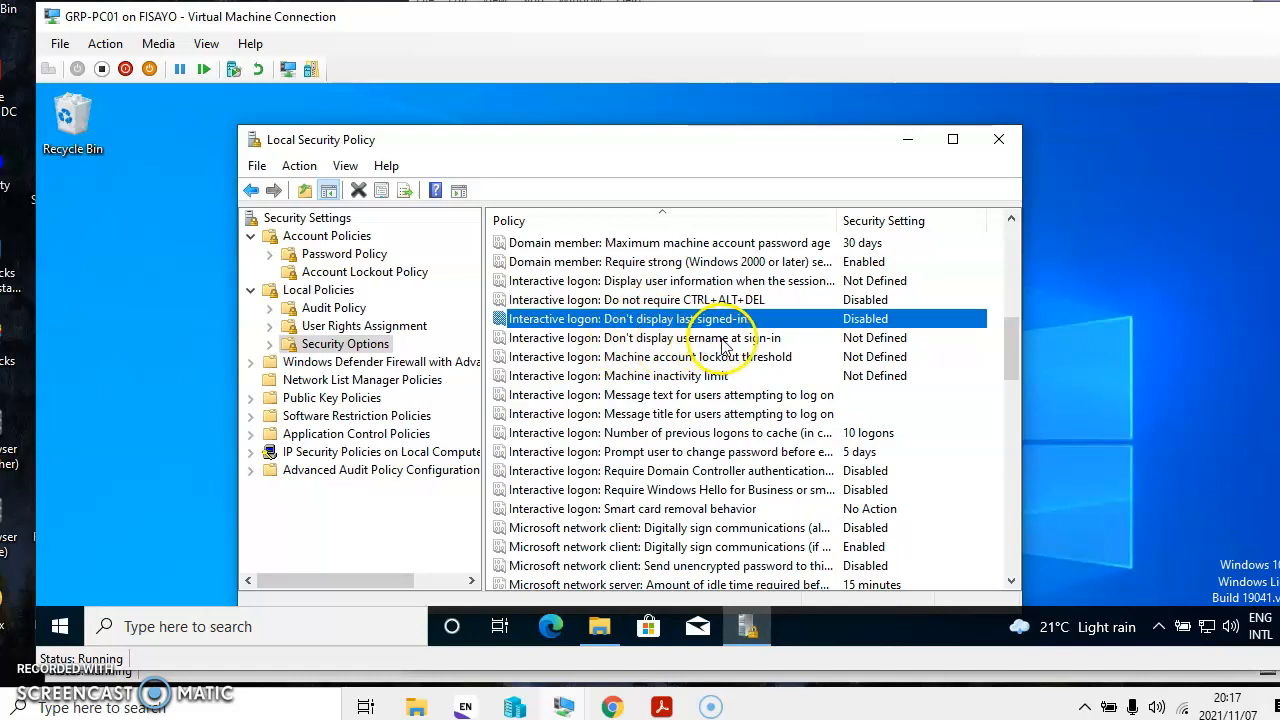
Set Interactive logon: Don't display last signed-in to Enabled, checking its explanation and the assignment PDF before applying the change.
{"action": "double_click", "coordinate": [670, 323]}
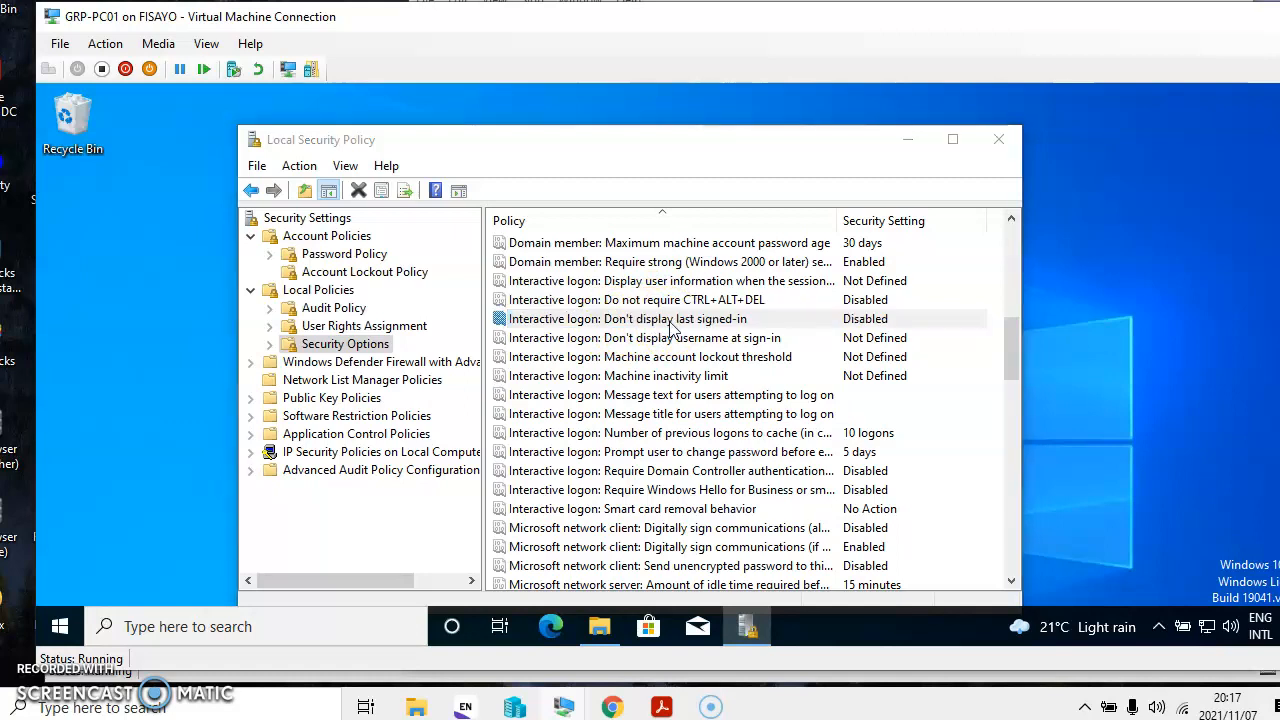
{"action": "key", "text": "alt+Tab"}
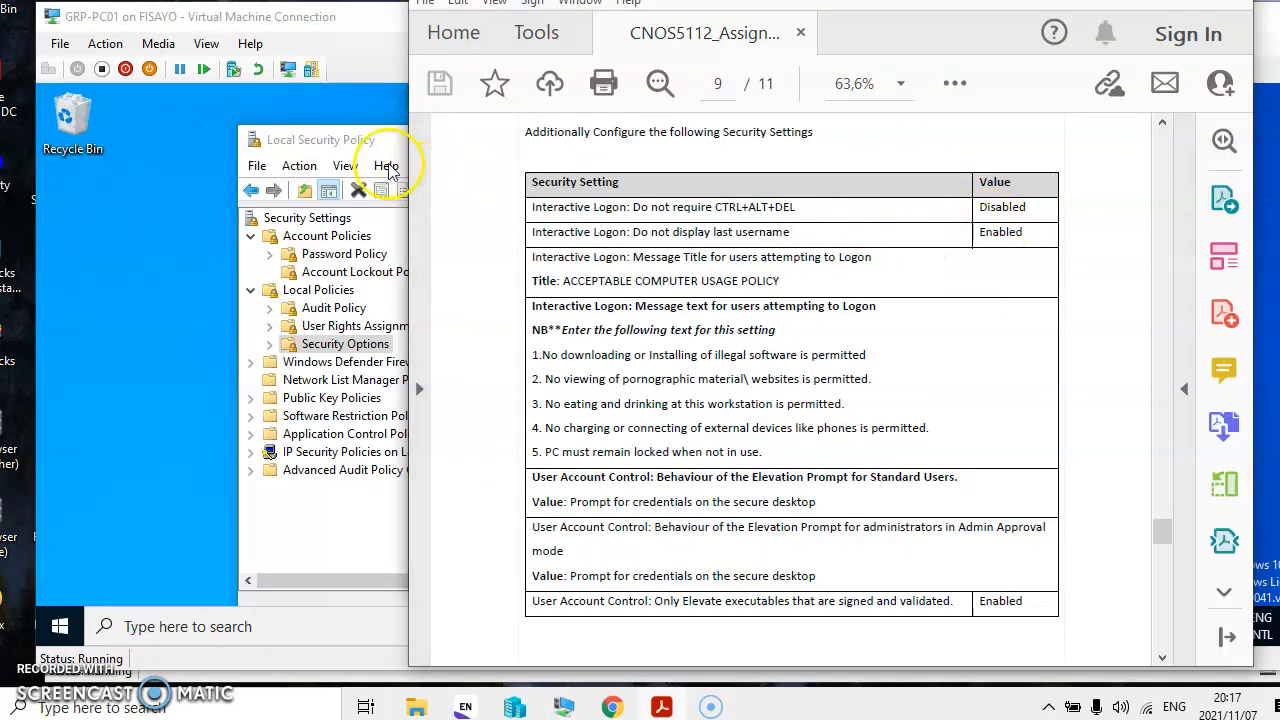
{"action": "left_click", "coordinate": [363, 137]}
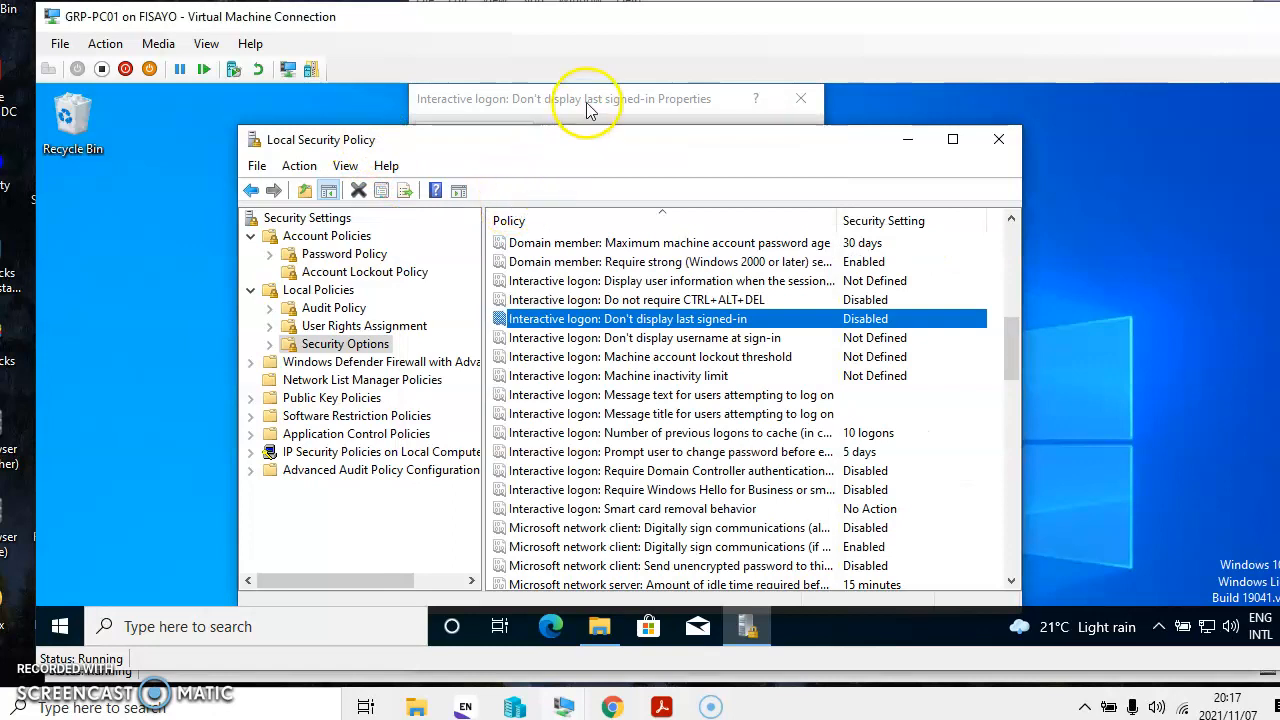
{"action": "left_click", "coordinate": [588, 104]}
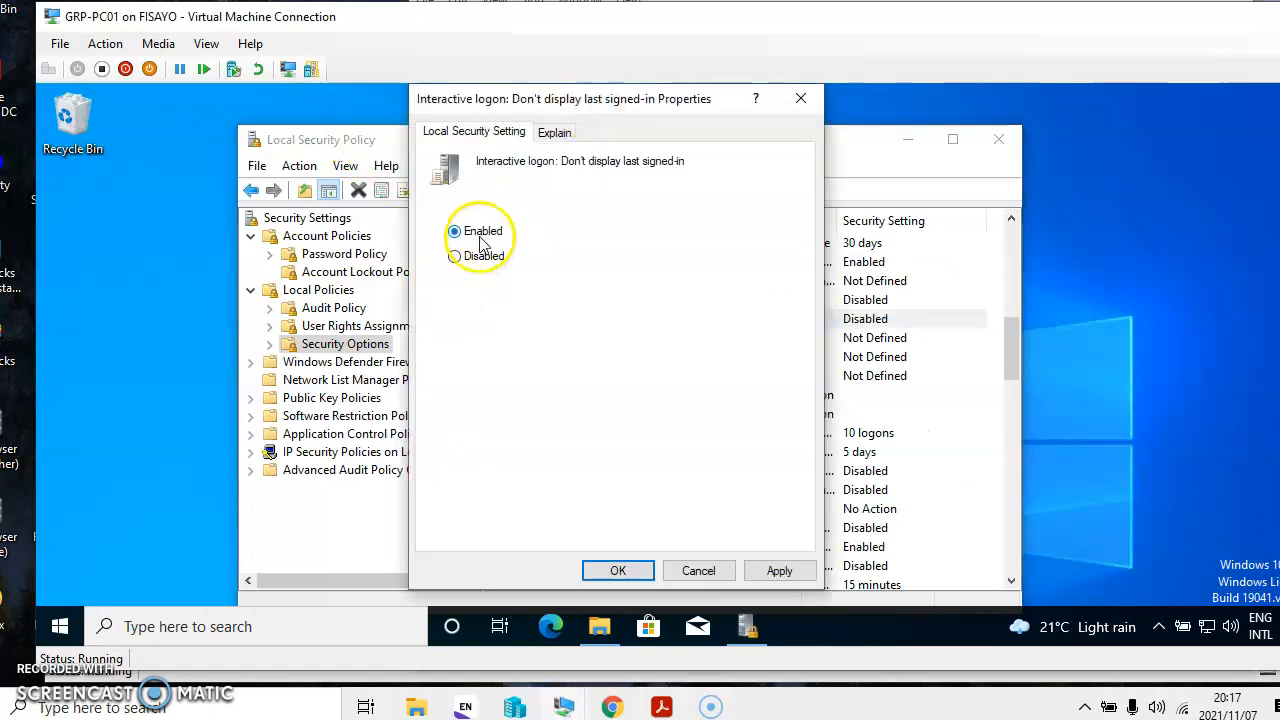
{"action": "left_click", "coordinate": [552, 134]}
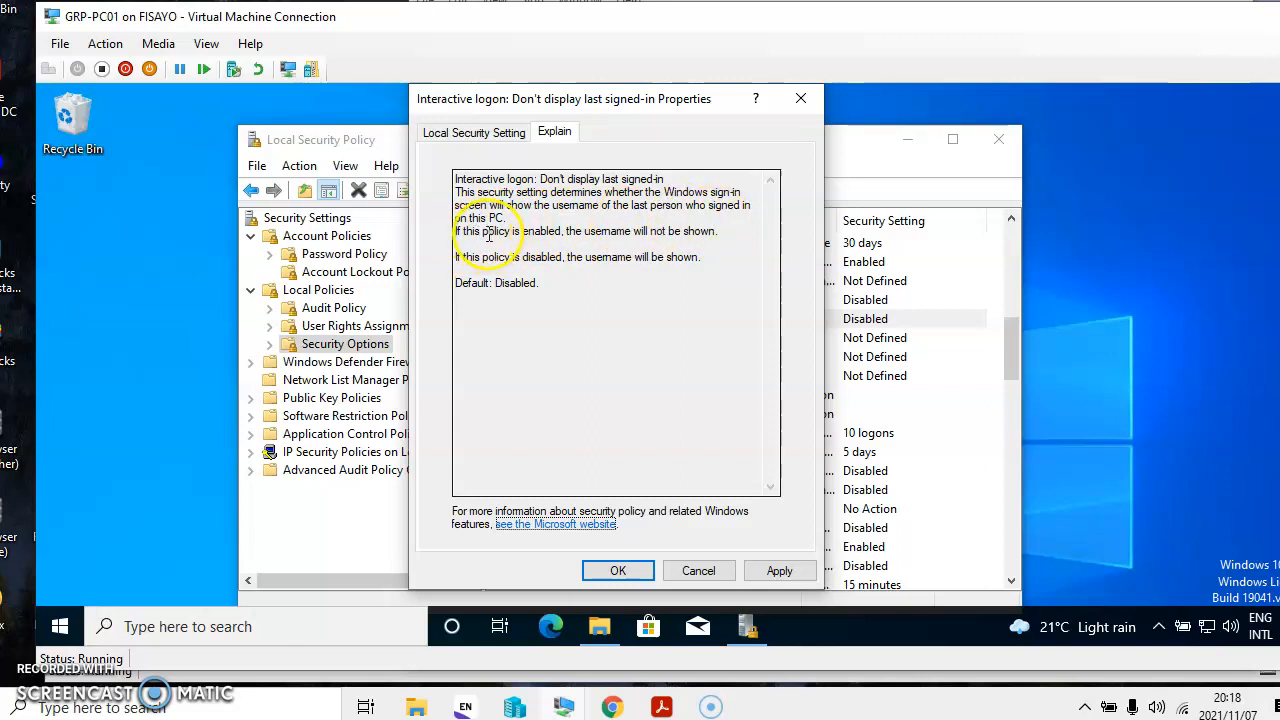
{"action": "left_click", "coordinate": [487, 134]}
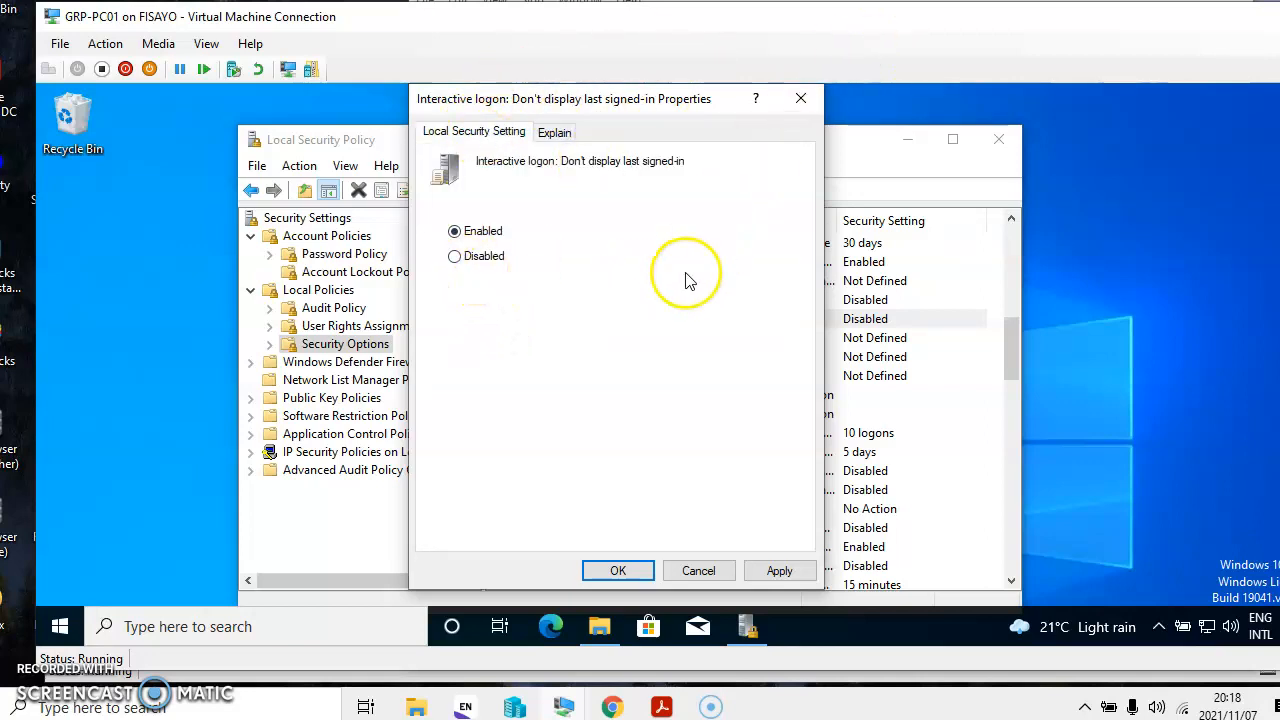
{"action": "left_click", "coordinate": [897, 1]}
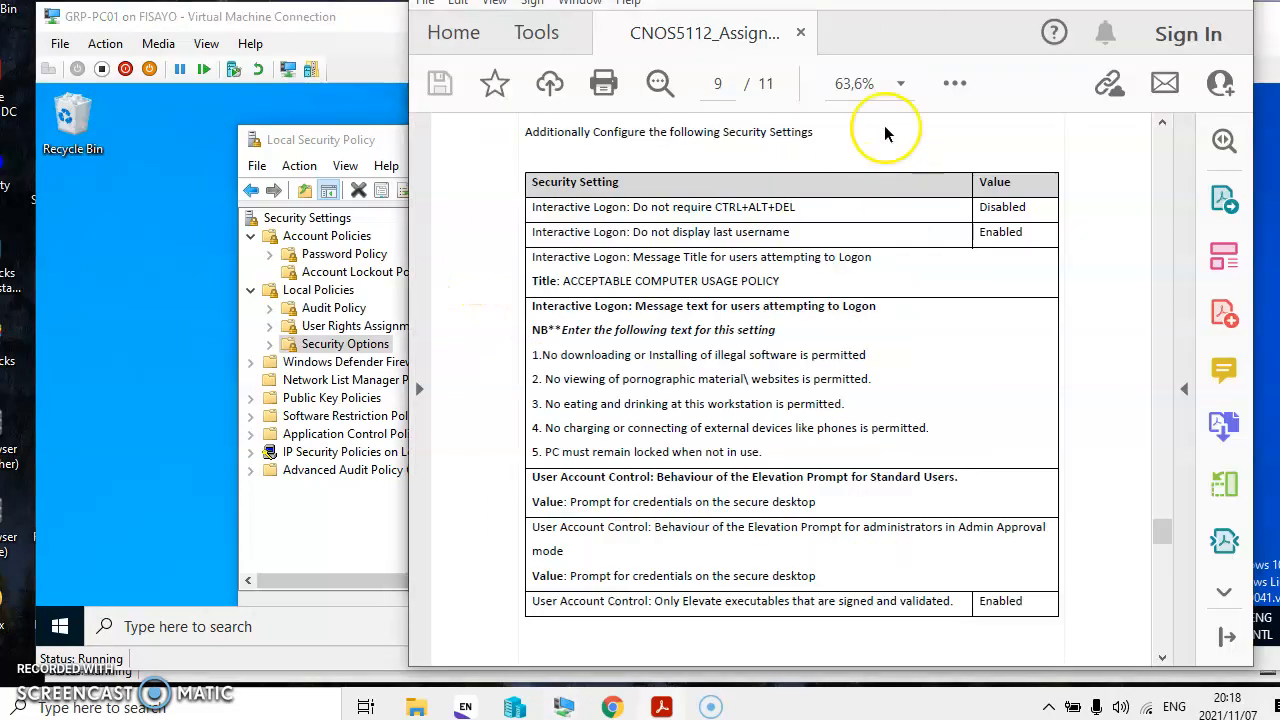
{"action": "left_click", "coordinate": [378, 146]}
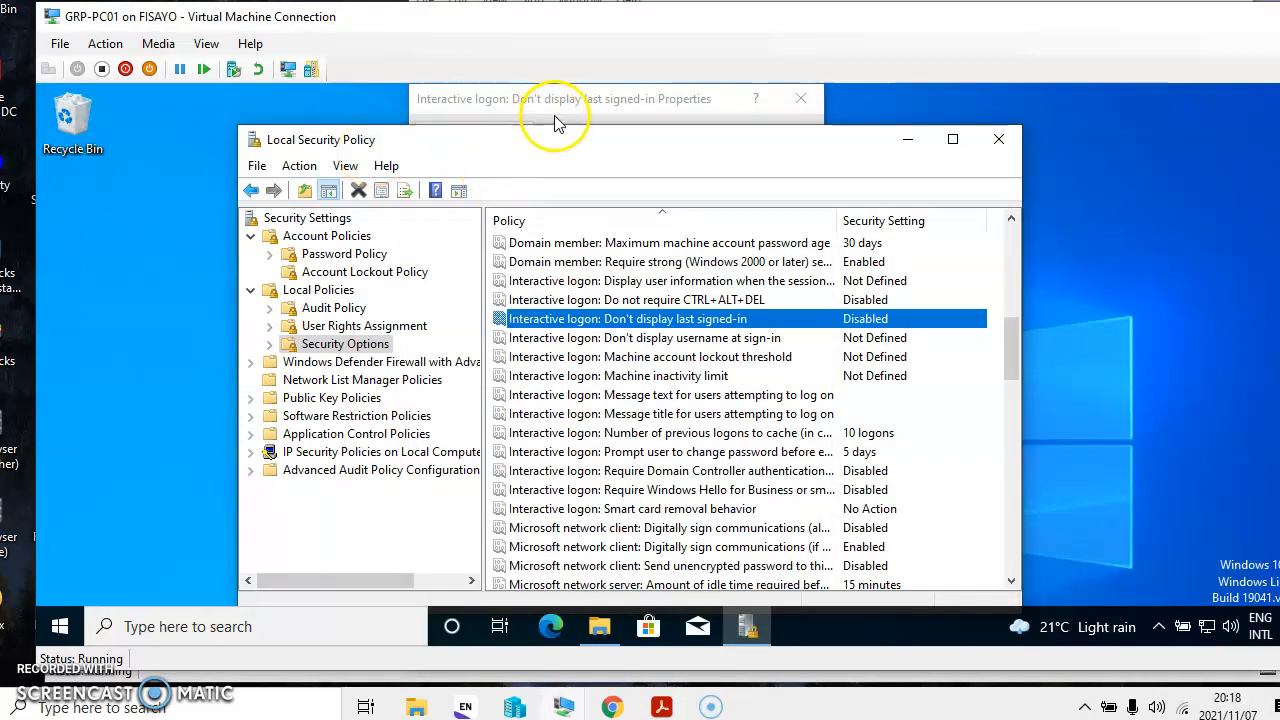
{"action": "left_click", "coordinate": [776, 572]}
{"action": "left_click", "coordinate": [617, 571]}
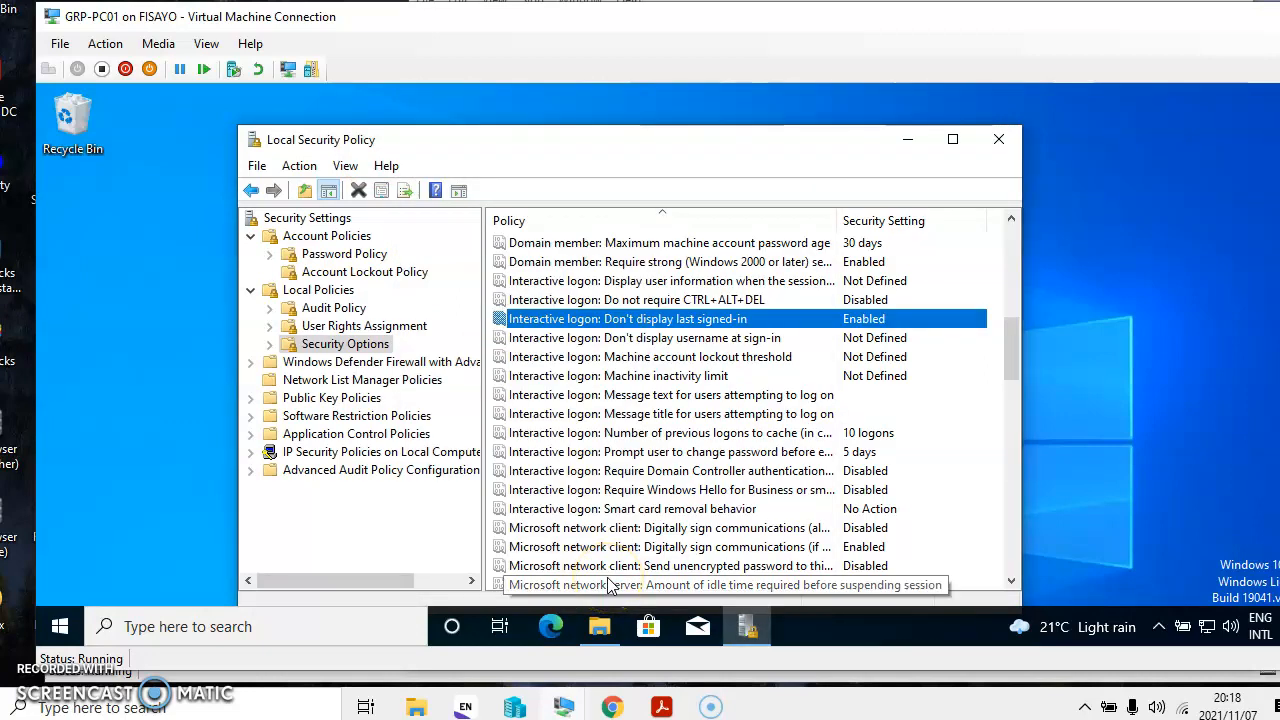
Compare the PDF's logon message title and message text requirements with the Interactive logon policies in Security Options.
{"action": "left_click", "coordinate": [661, 2]}
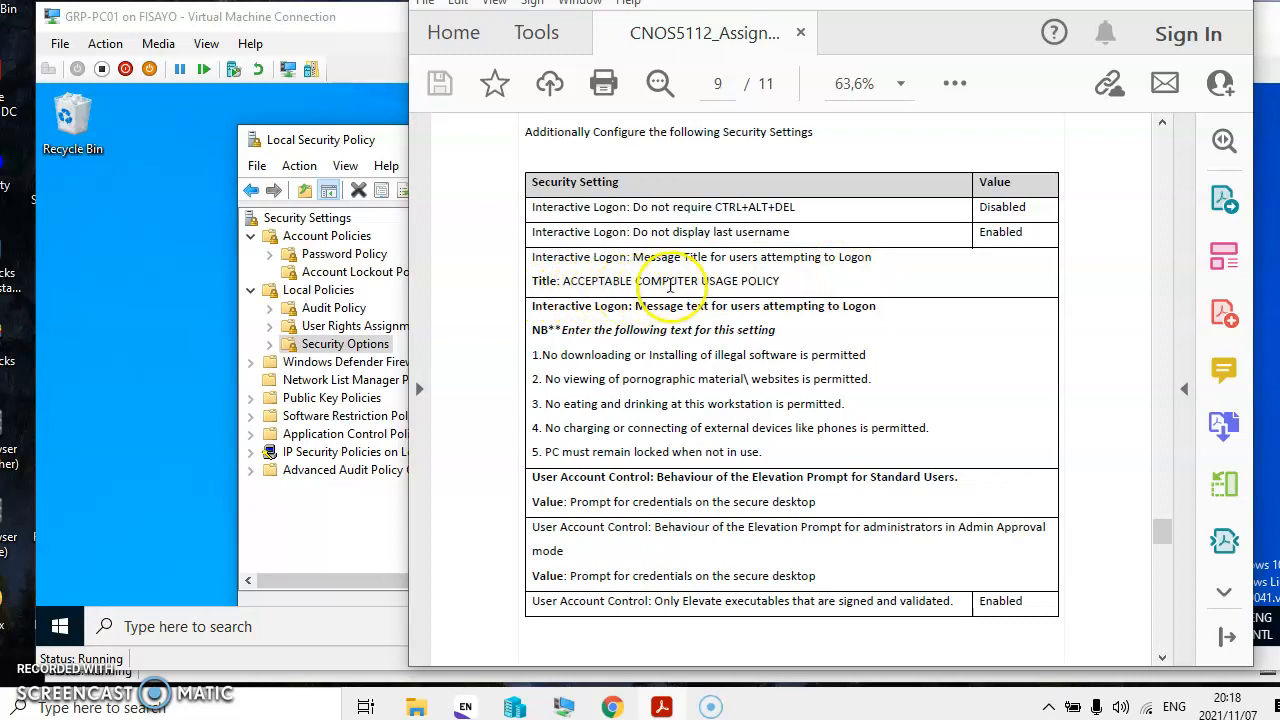
{"action": "left_click", "coordinate": [388, 139]}
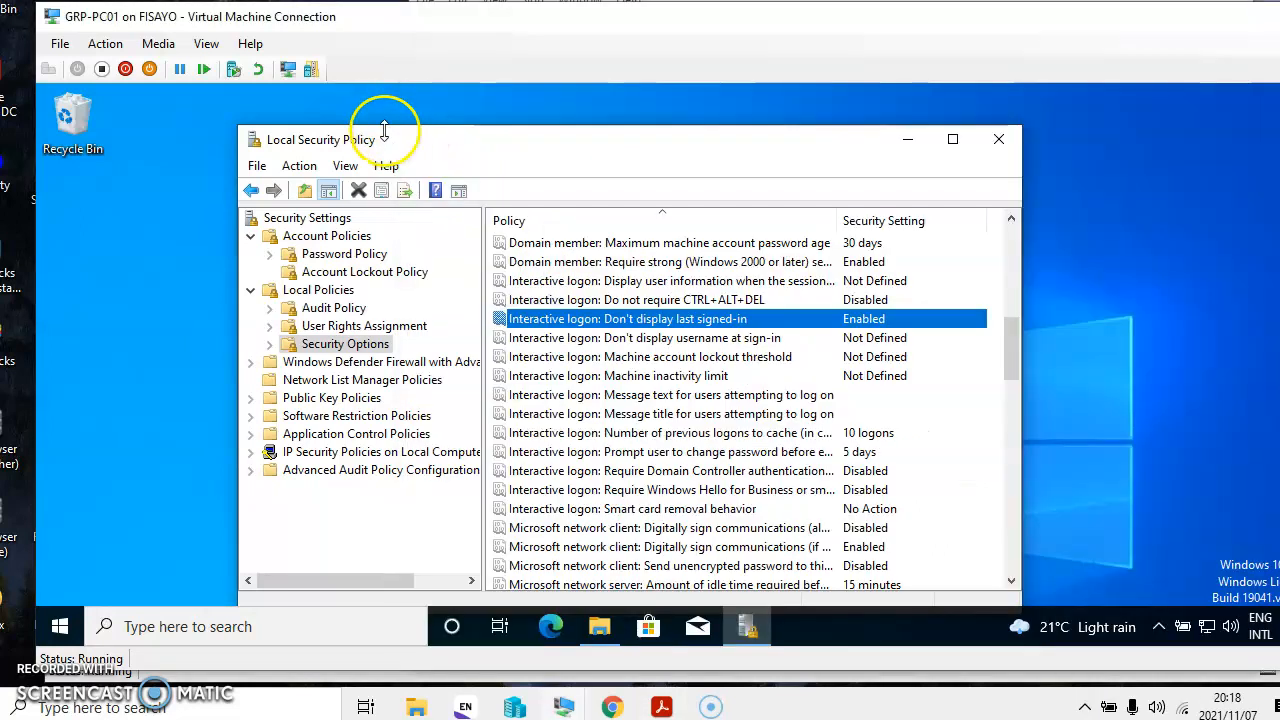
{"action": "left_click", "coordinate": [650, 398]}
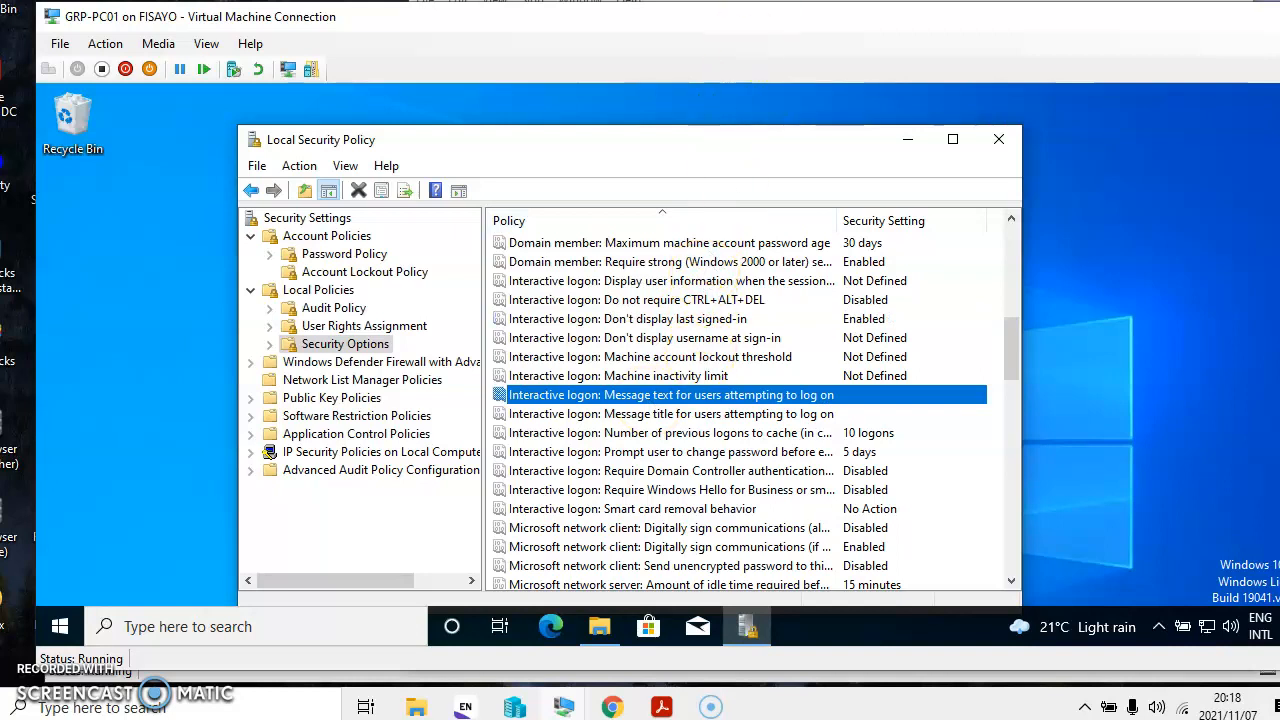
{"action": "left_click", "coordinate": [768, 1]}
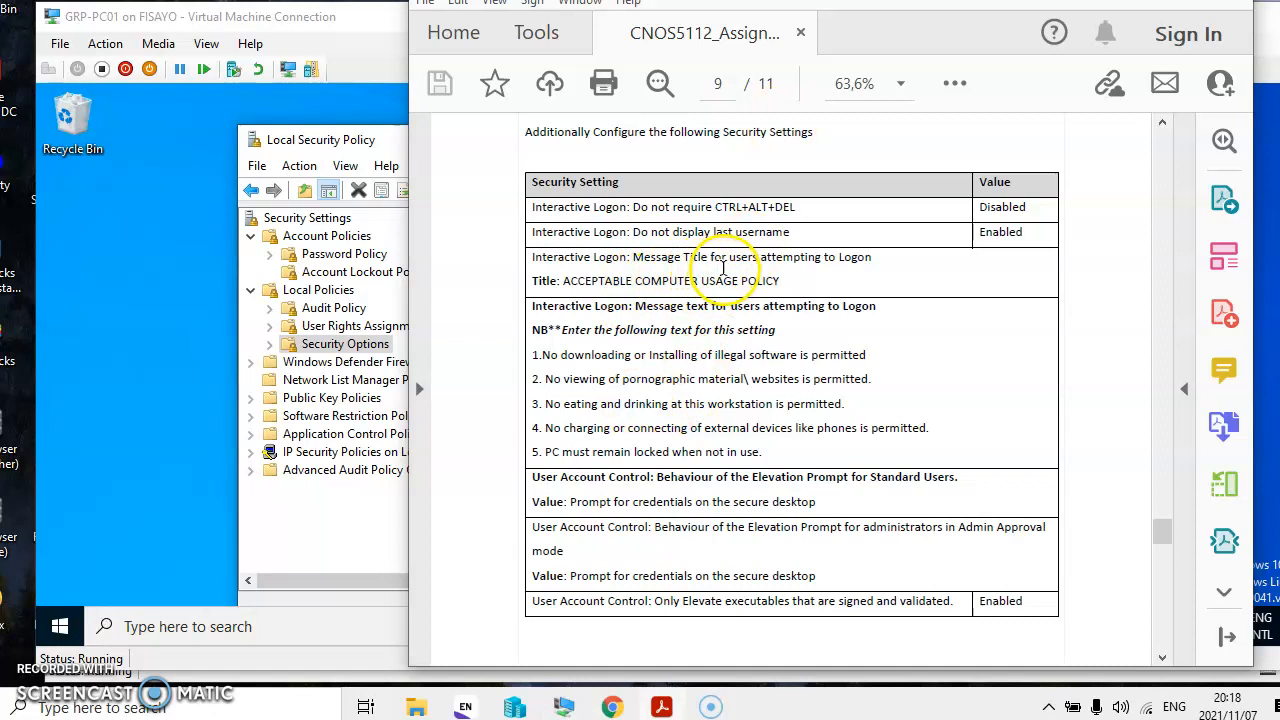
{"action": "left_click", "coordinate": [366, 135]}
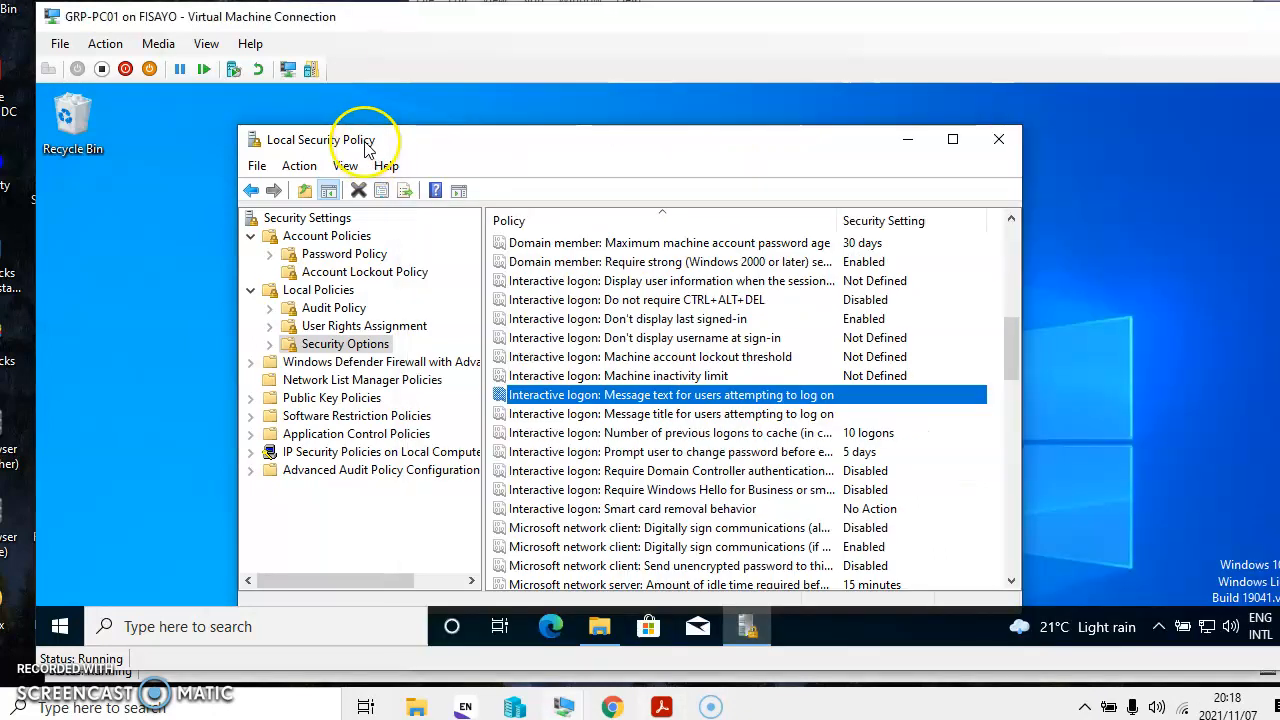
Set Interactive logon: Message title for users attempting to log on to "ACCEPTABLE COMPUTER USAGE POLICY", copied from the assignment PDF, and apply it.
{"action": "double_click", "coordinate": [640, 414]}
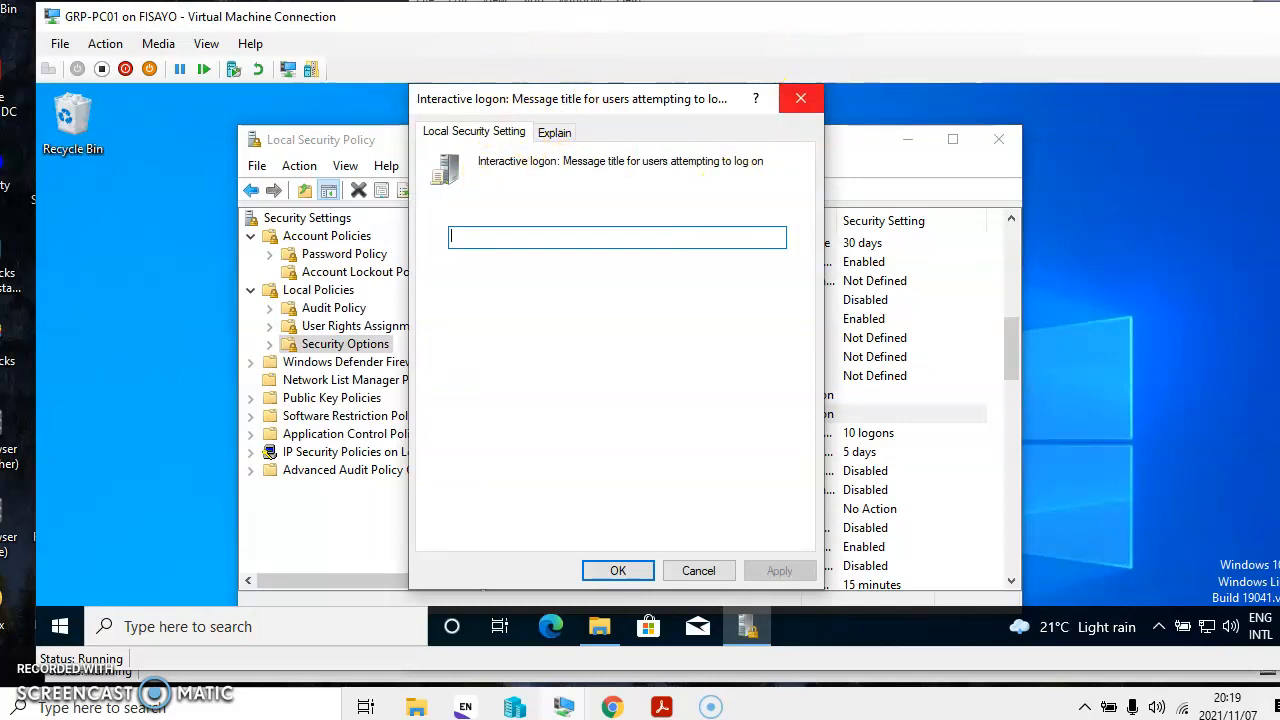
{"action": "left_click", "coordinate": [787, 3]}
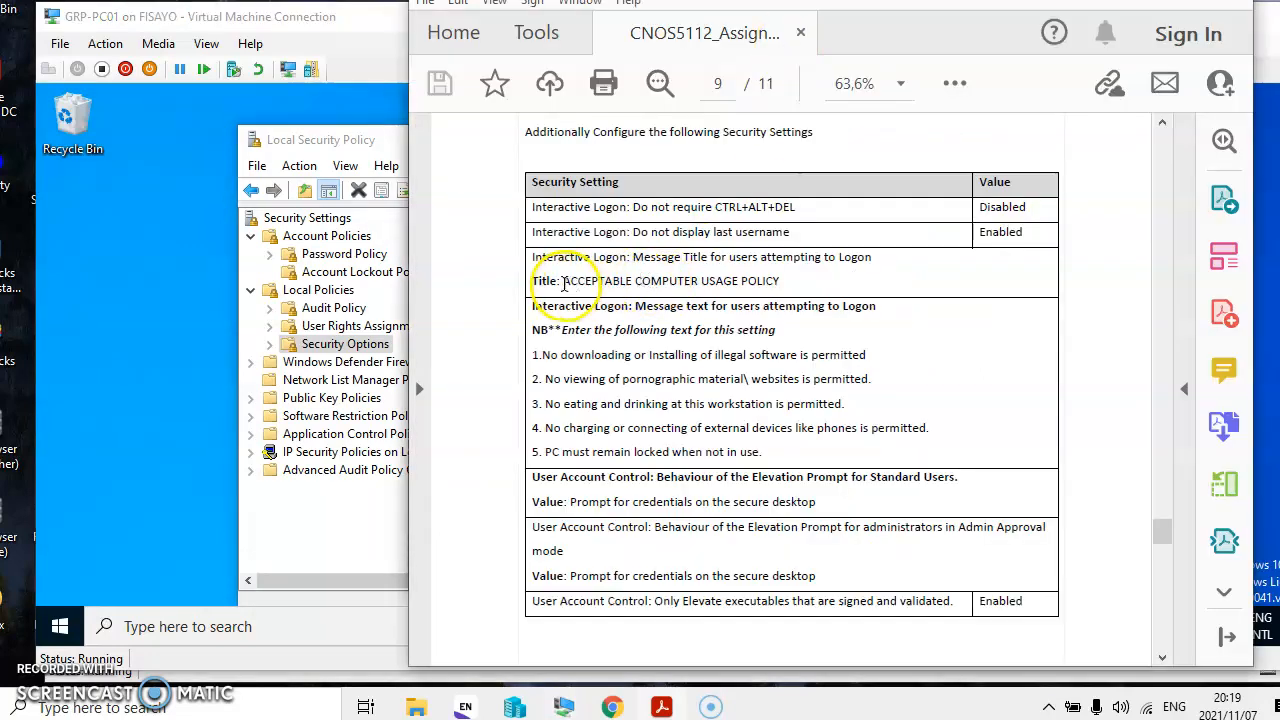
{"action": "left_click_drag", "start_coordinate": [565, 284], "coordinate": [783, 281]}
{"action": "key", "text": "ctrl+c"}
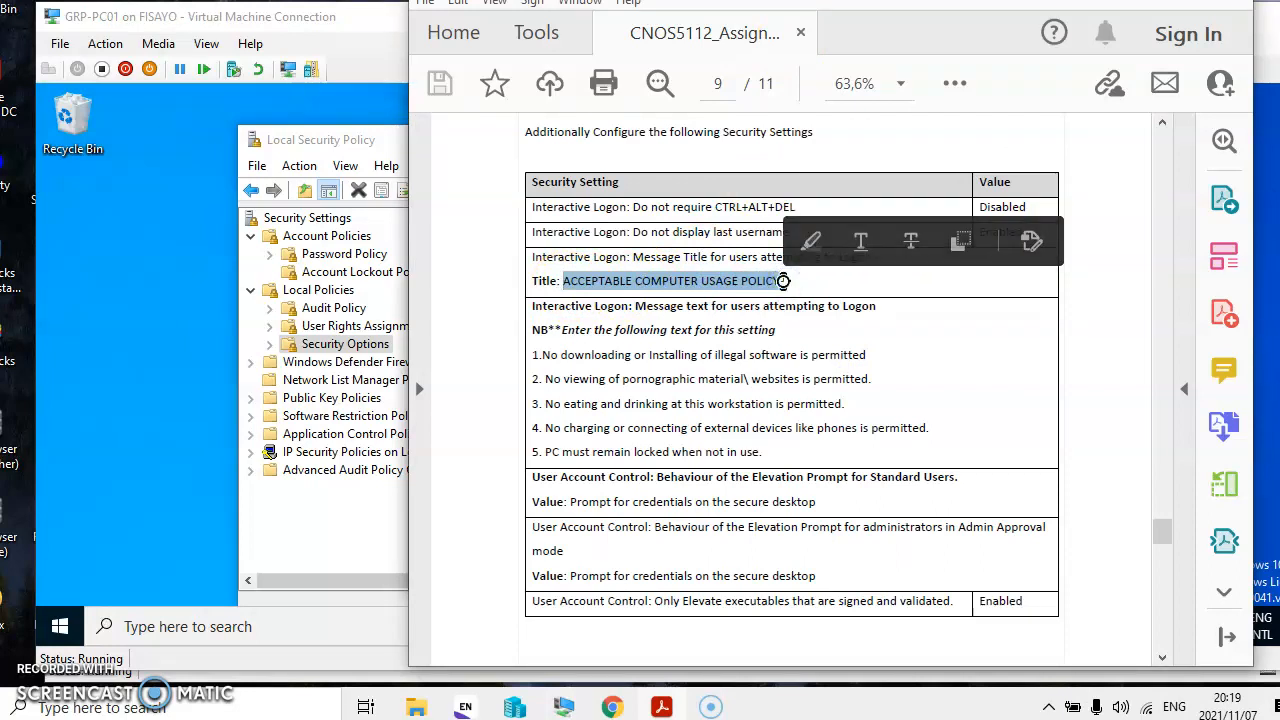
{"action": "left_click", "coordinate": [380, 139]}
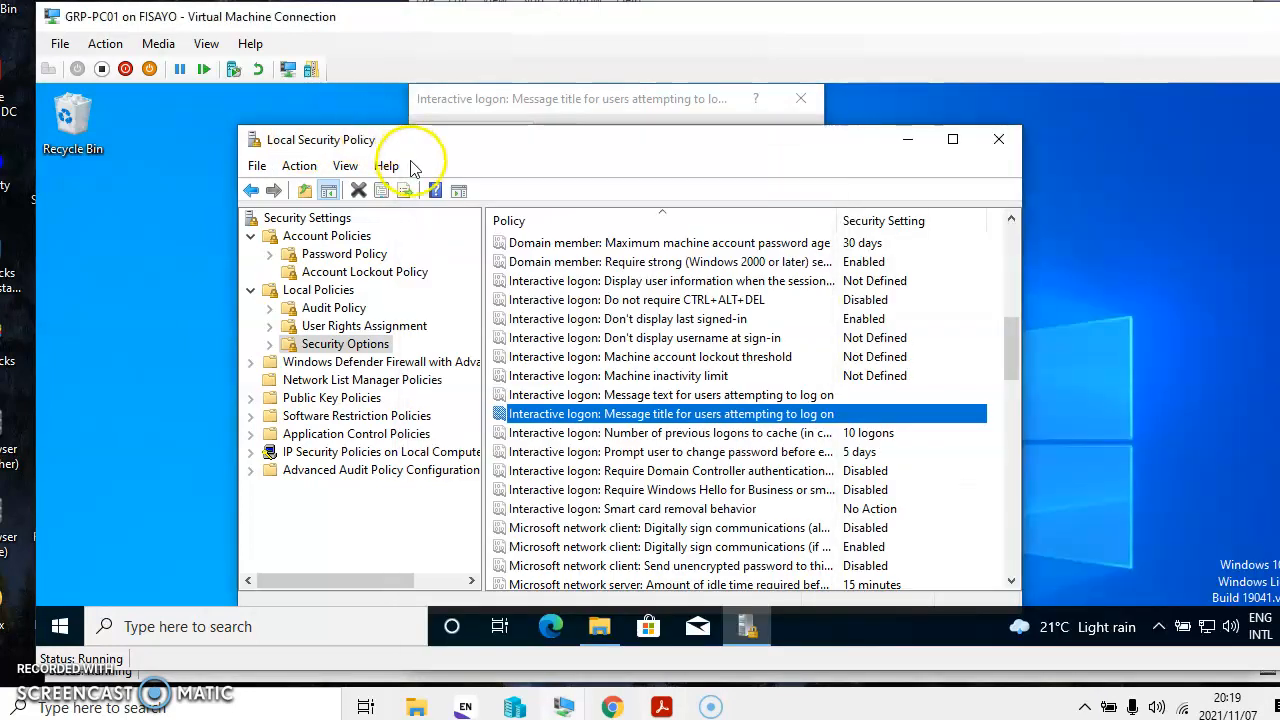
{"action": "left_click", "coordinate": [487, 96]}
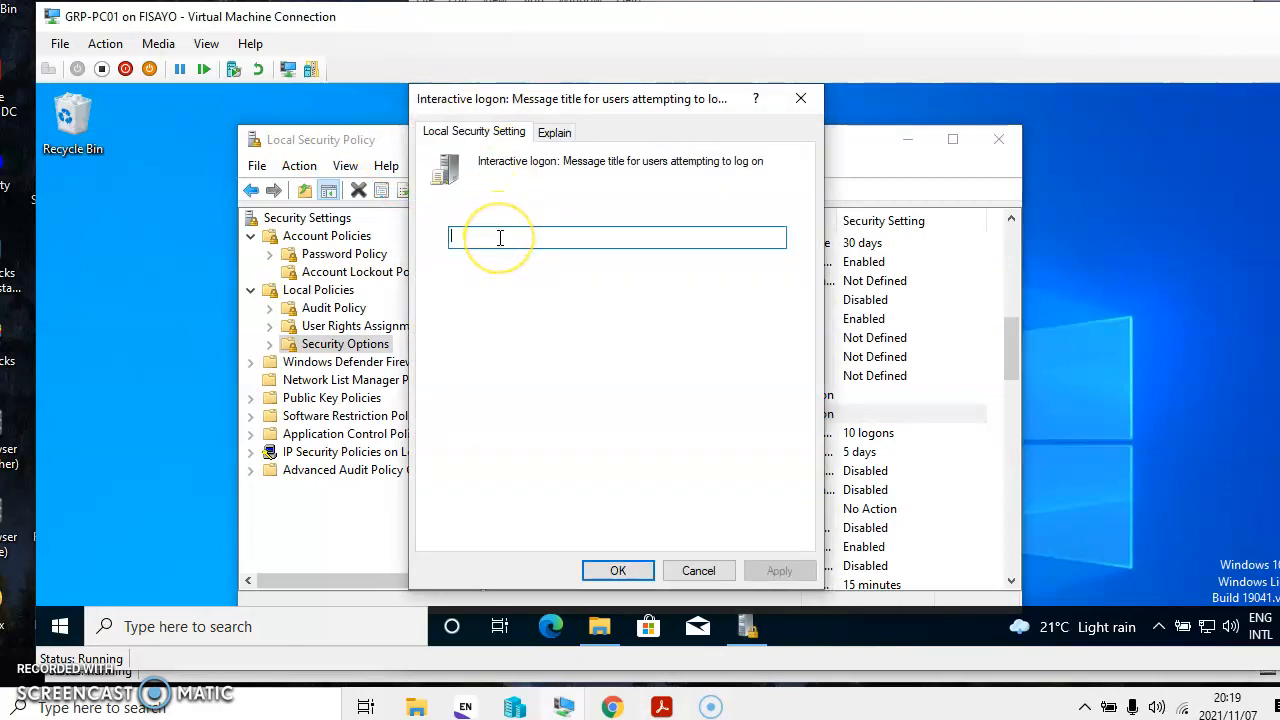
{"action": "key", "text": "ctrl+v"}
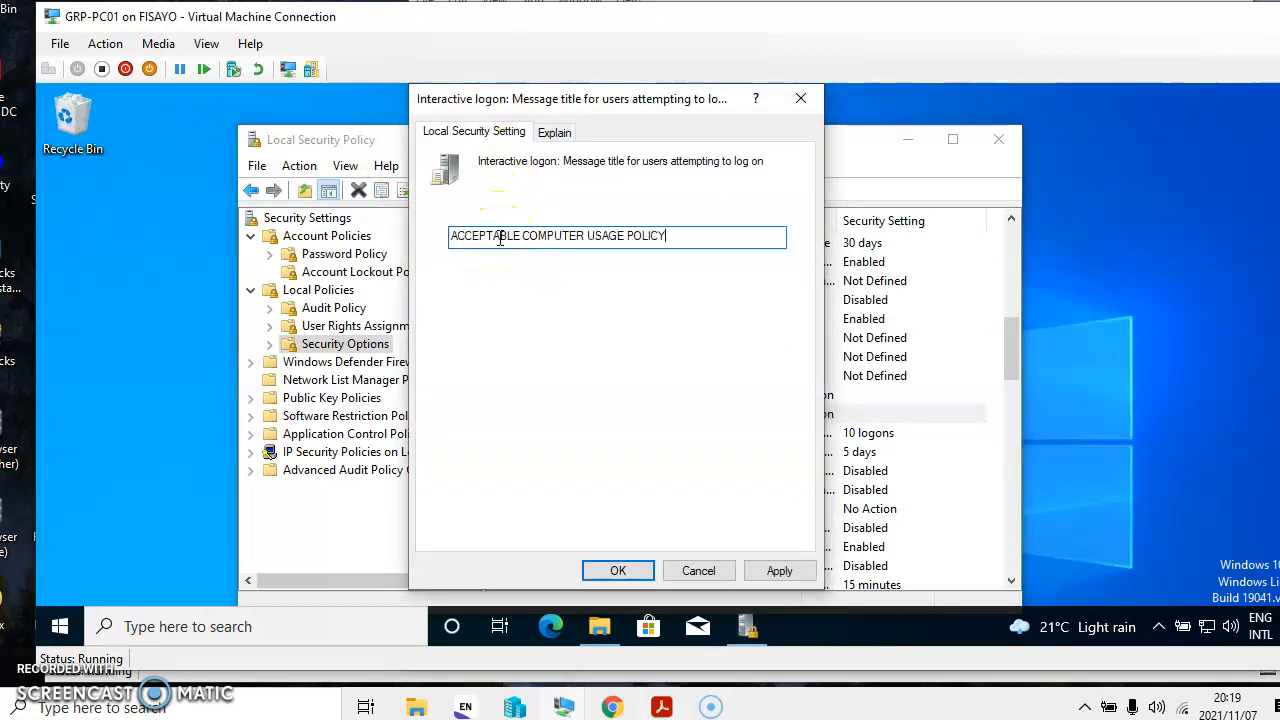
{"action": "left_click", "coordinate": [773, 573]}
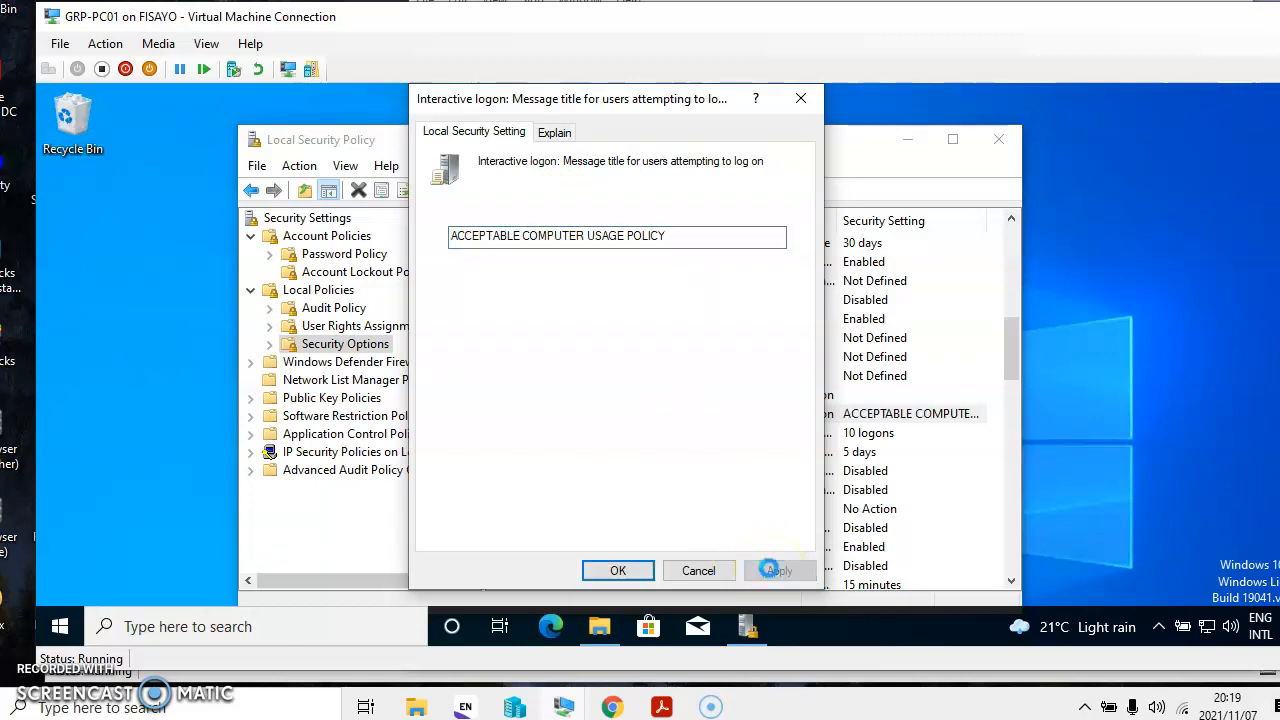
{"action": "left_click", "coordinate": [612, 570]}
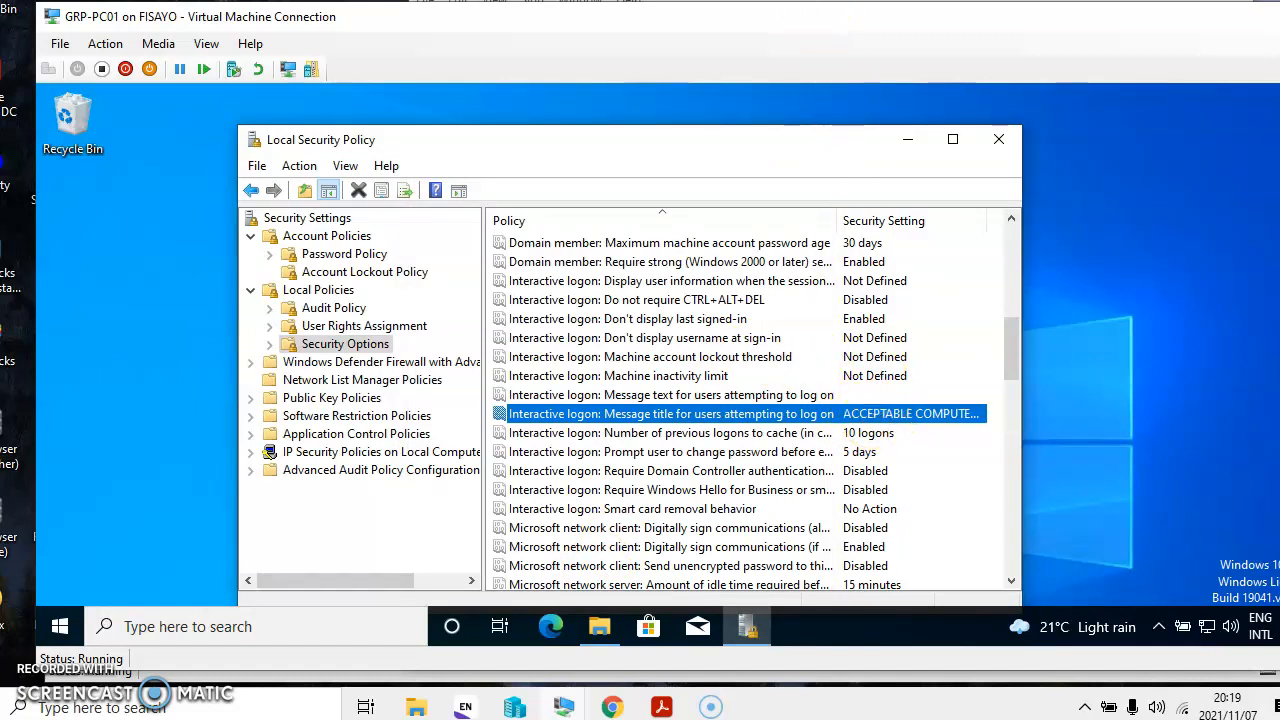
Copy the five numbered workstation rules from the assignment PDF into Interactive logon: Message text for users attempting to log on and apply them.
{"action": "left_click", "coordinate": [740, 2]}
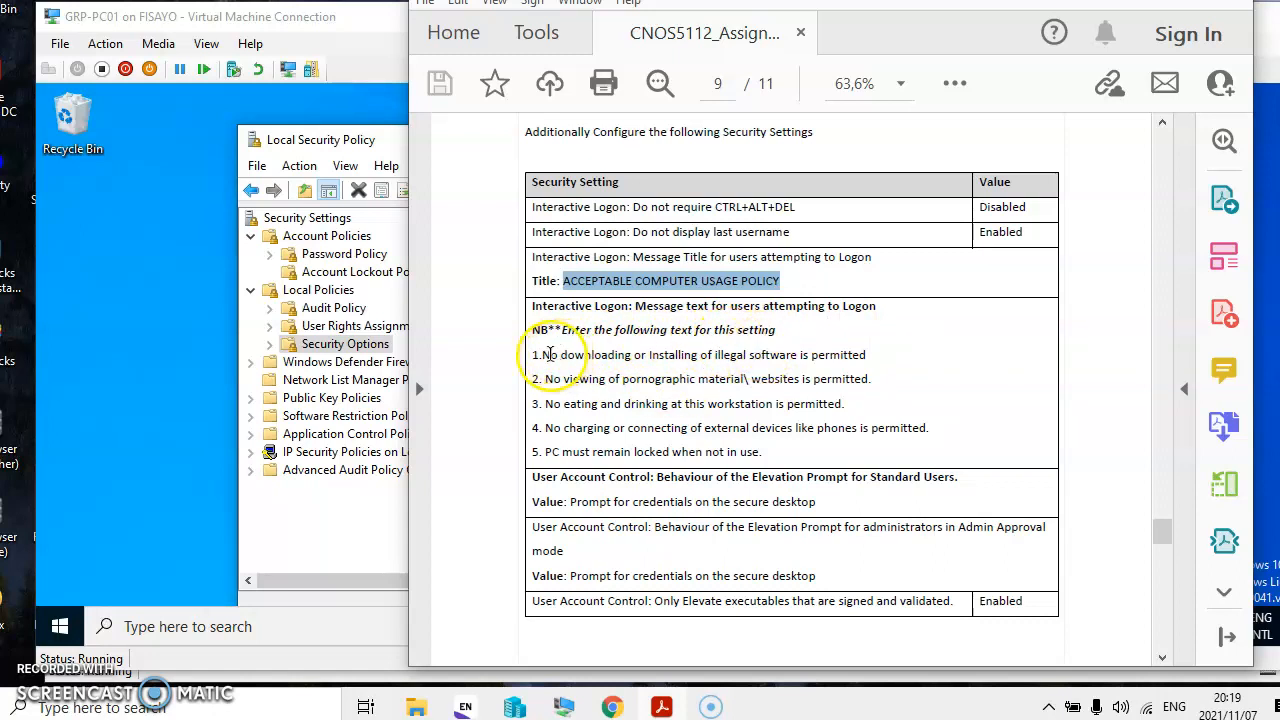
{"action": "left_click", "coordinate": [368, 138]}
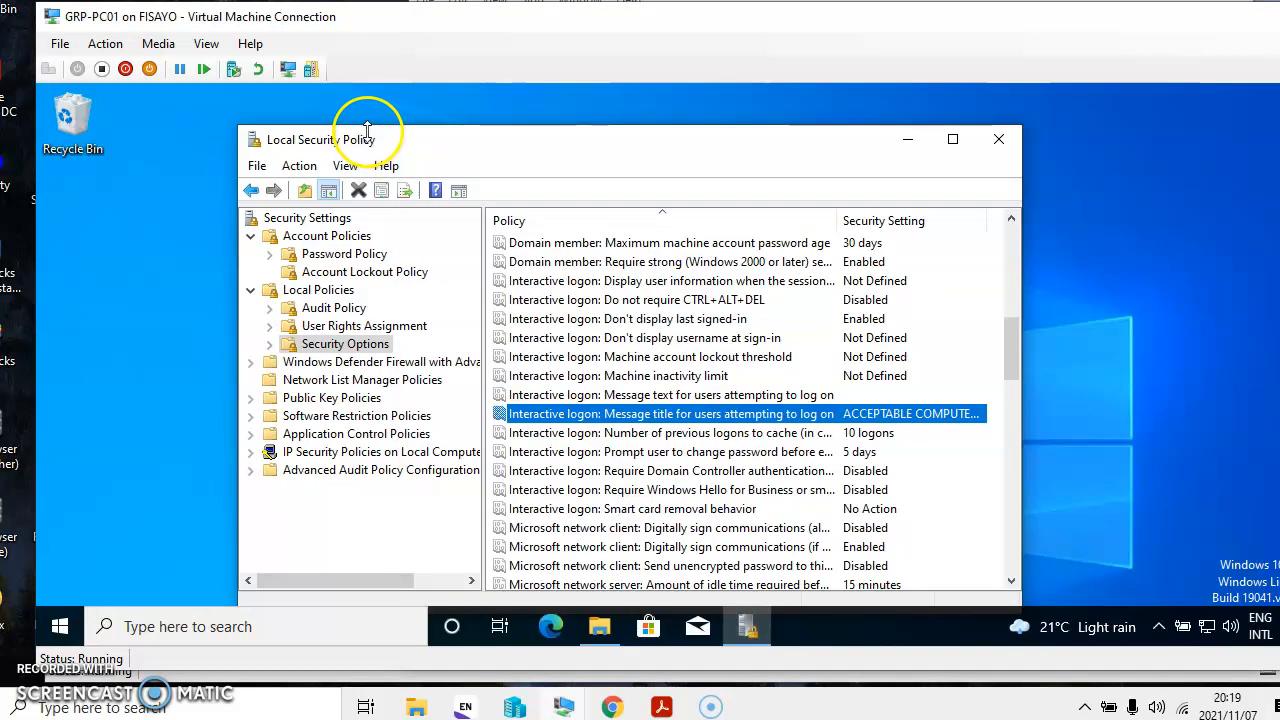
{"action": "double_click", "coordinate": [641, 397]}
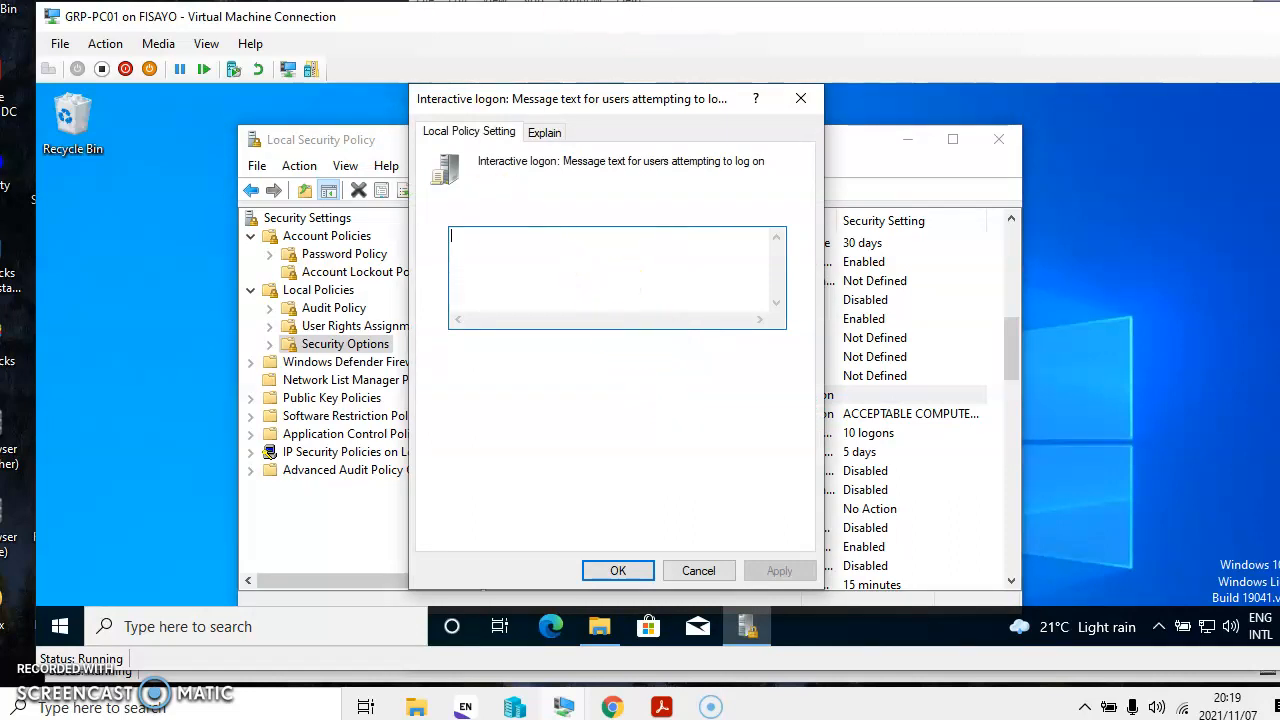
{"action": "left_click", "coordinate": [640, 1]}
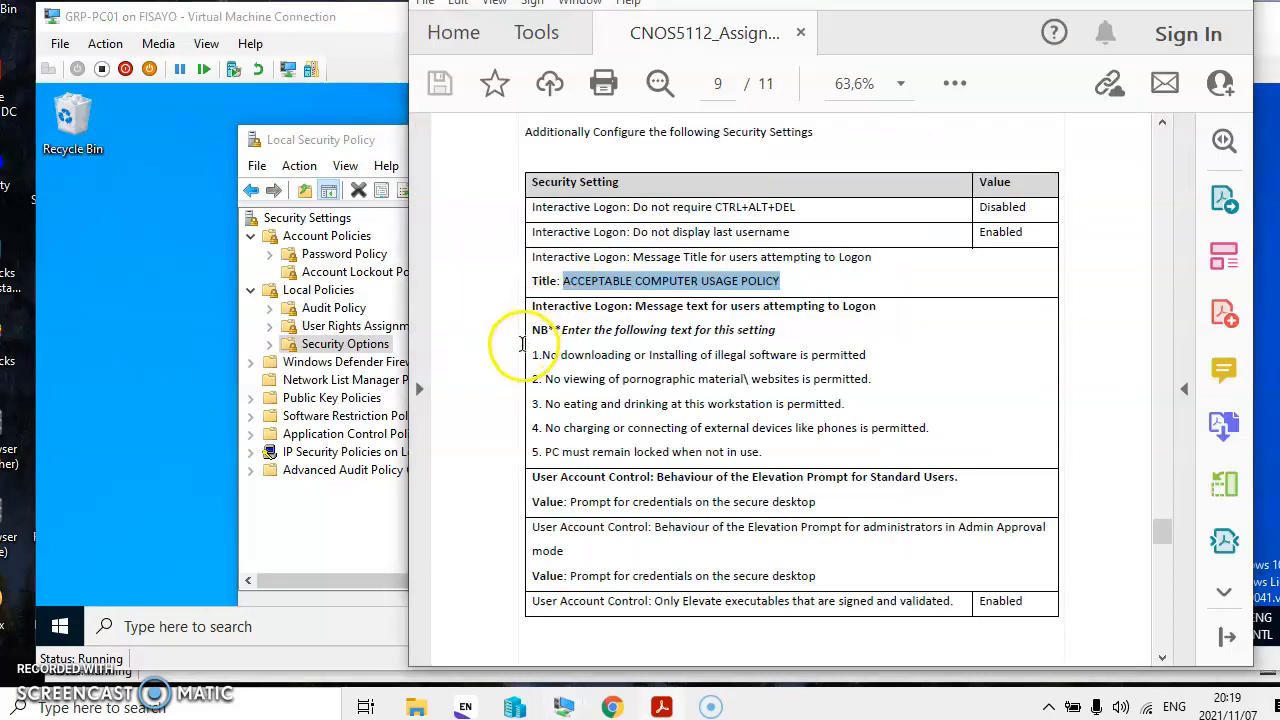
{"action": "left_click_drag", "start_coordinate": [533, 354], "coordinate": [768, 453]}
{"action": "key", "text": "ctrl+c"}
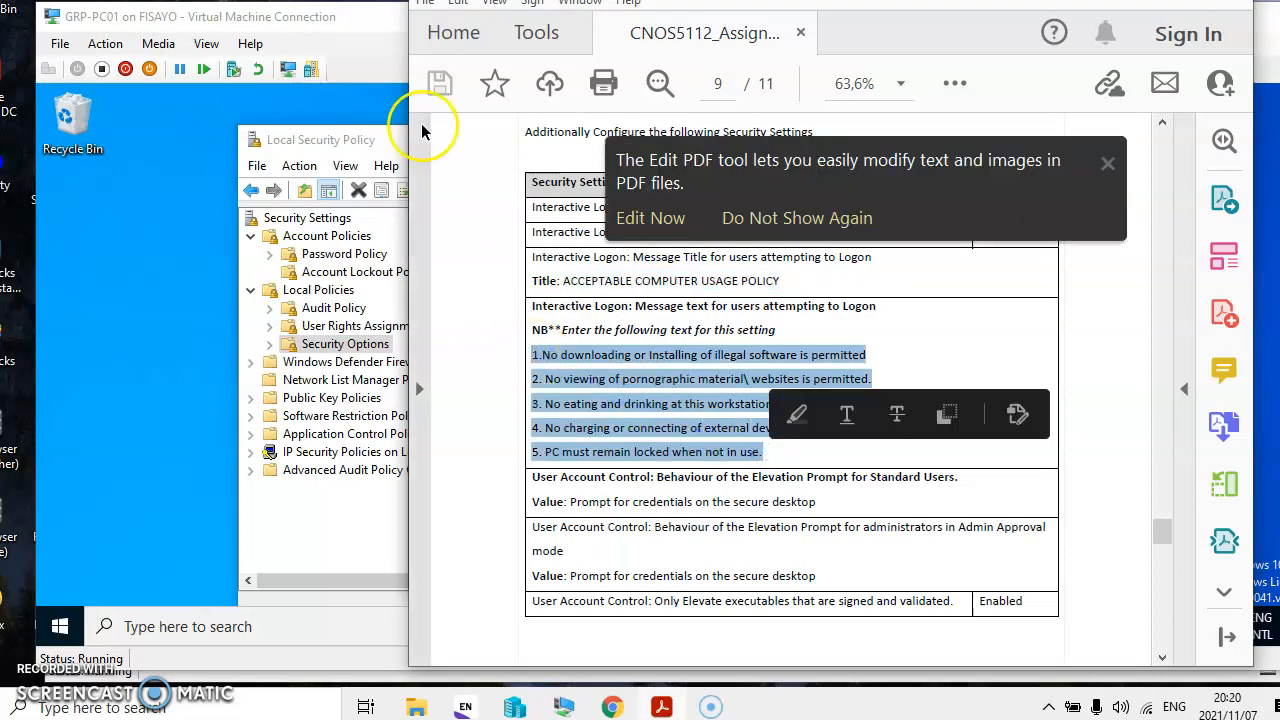
{"action": "left_click", "coordinate": [343, 134]}
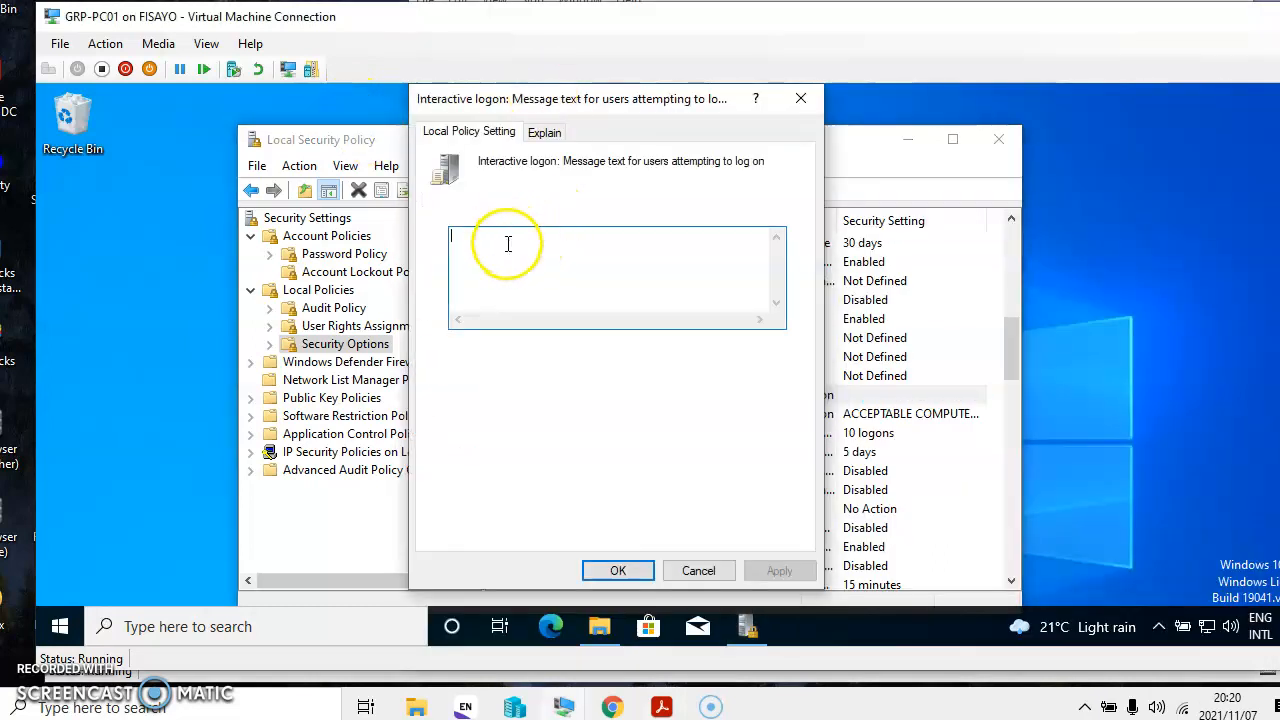
{"action": "key", "text": "ctrl+v"}
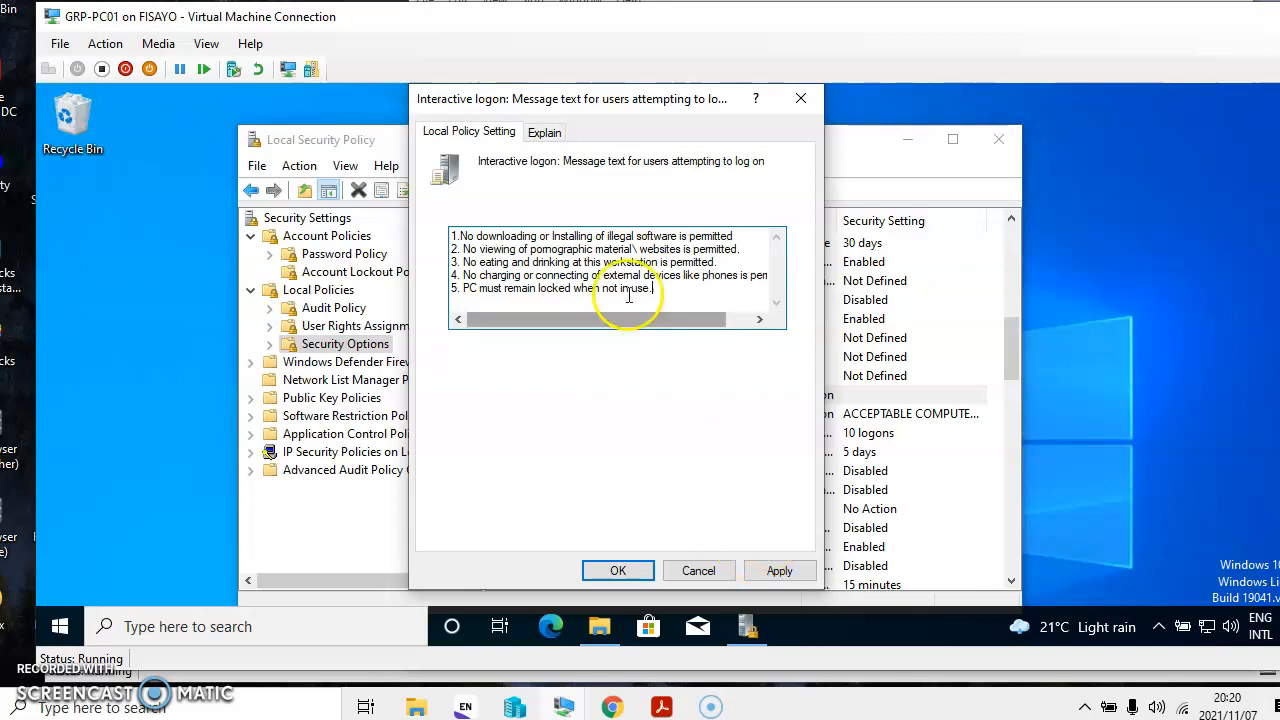
{"action": "left_click", "coordinate": [765, 572]}
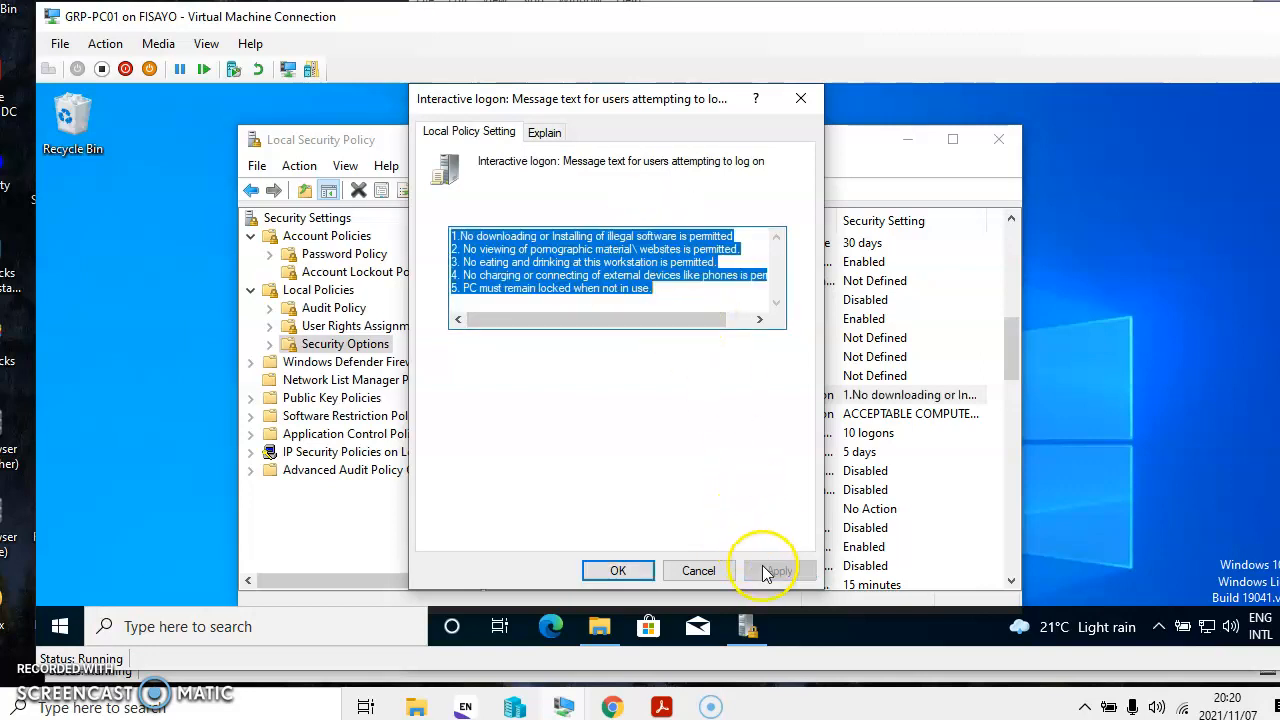
{"action": "left_click", "coordinate": [614, 571]}
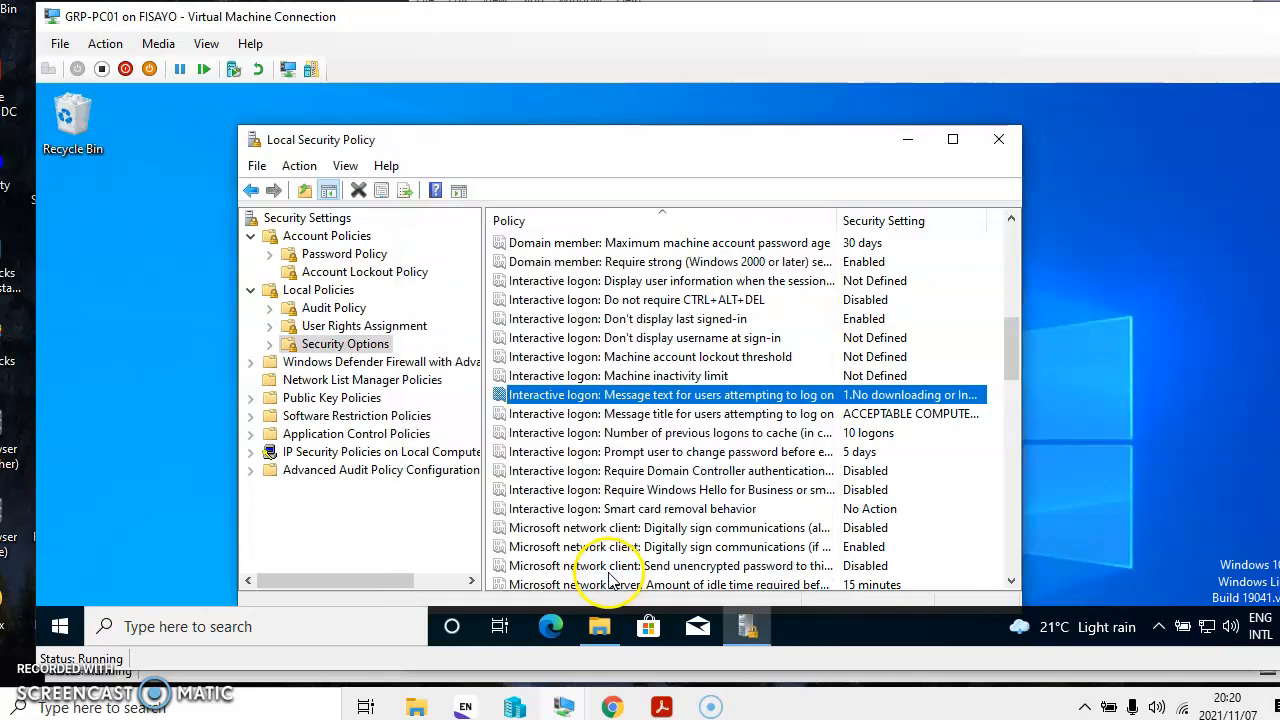